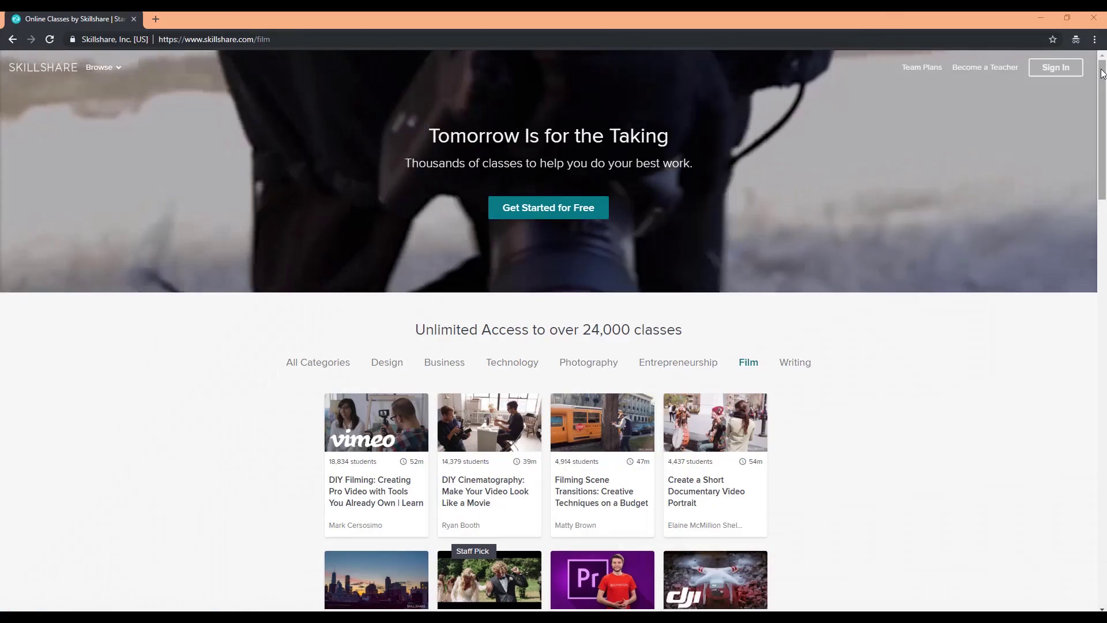
{"action": "scroll", "coordinate": [554, 330], "scroll_direction": "down", "scroll_amount": 2}
{"action": "scroll", "coordinate": [554, 331], "scroll_direction": "down", "scroll_amount": 3}
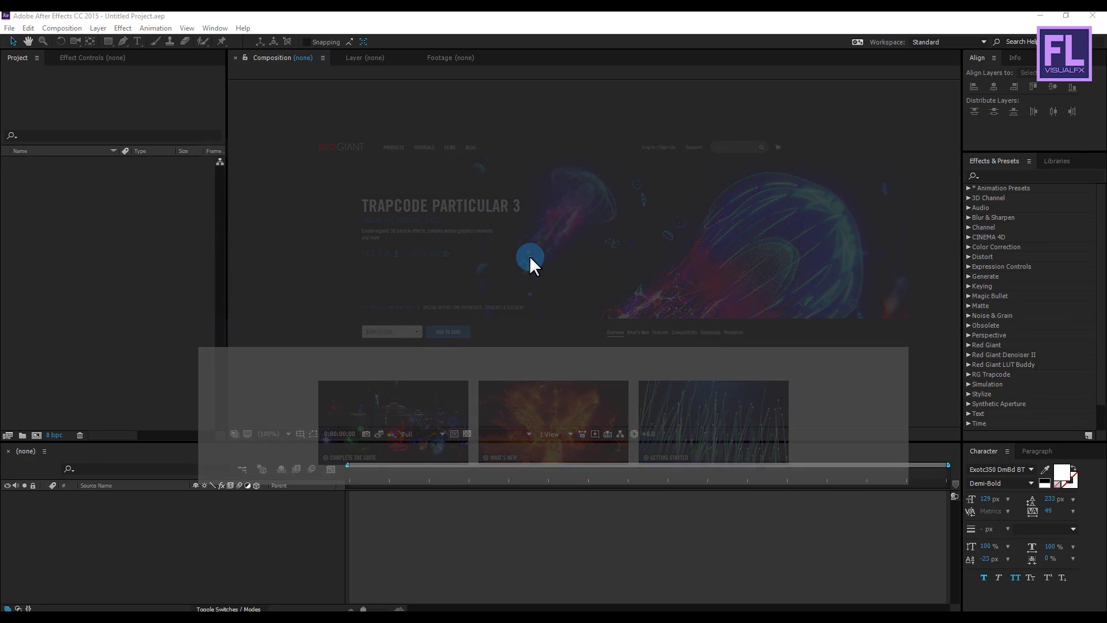
Create a composition named Particles Text Animation at 1920 x 1080 px, 30 fps and 8 seconds long
{"action": "left_click", "coordinate": [529, 255]}
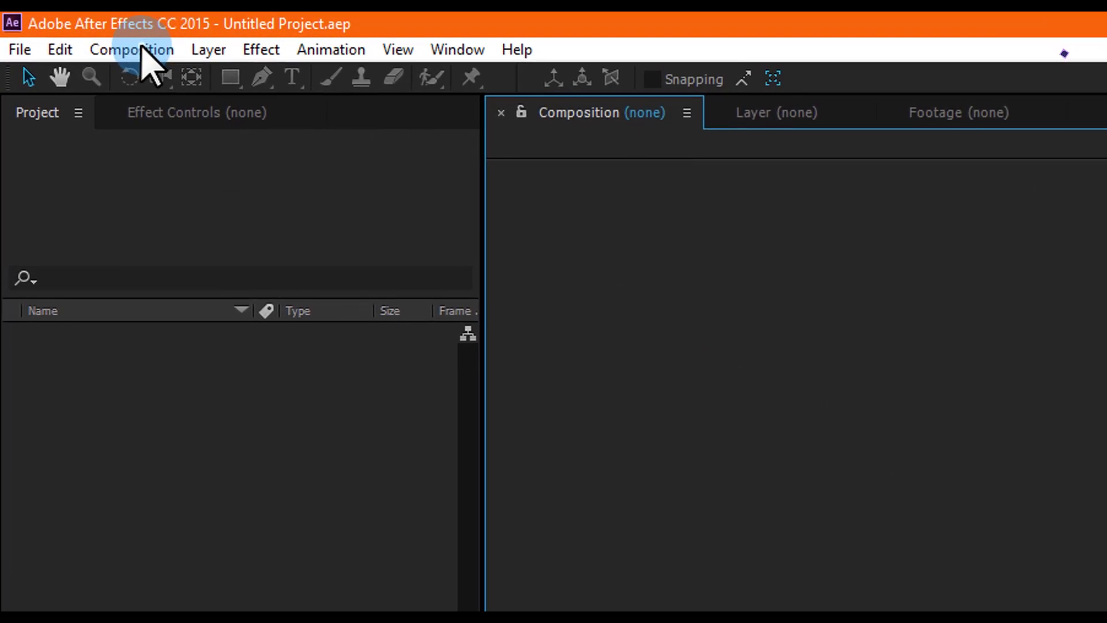
{"action": "left_click", "coordinate": [113, 40]}
{"action": "left_click", "coordinate": [162, 83]}
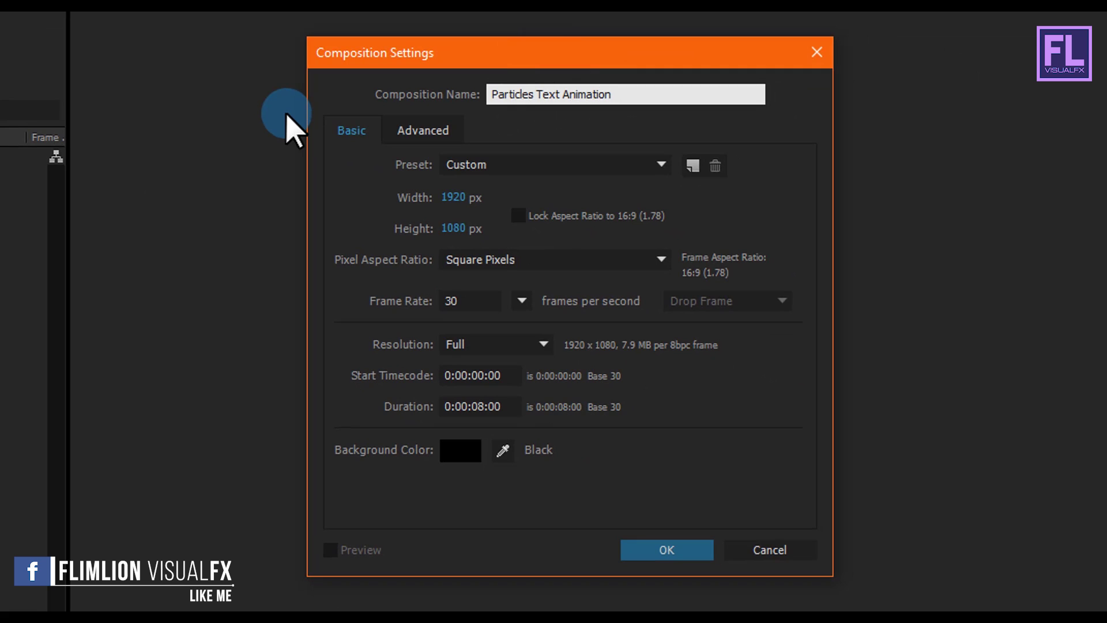
{"action": "left_click", "coordinate": [456, 198]}
{"action": "left_click", "coordinate": [455, 228]}
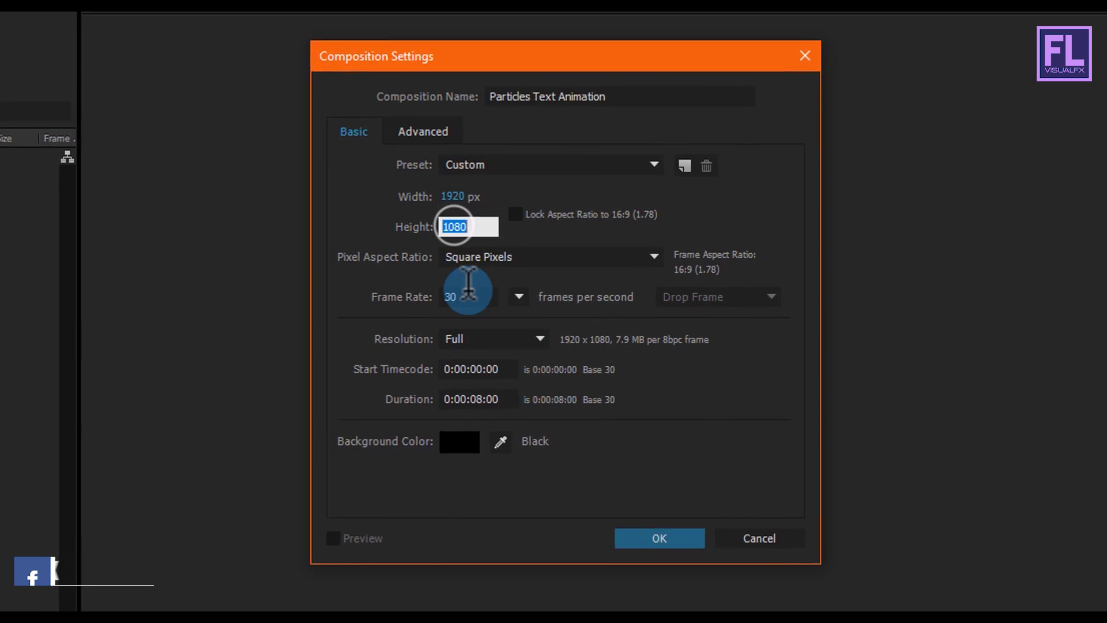
{"action": "left_click", "coordinate": [458, 301]}
{"action": "left_click", "coordinate": [494, 375]}
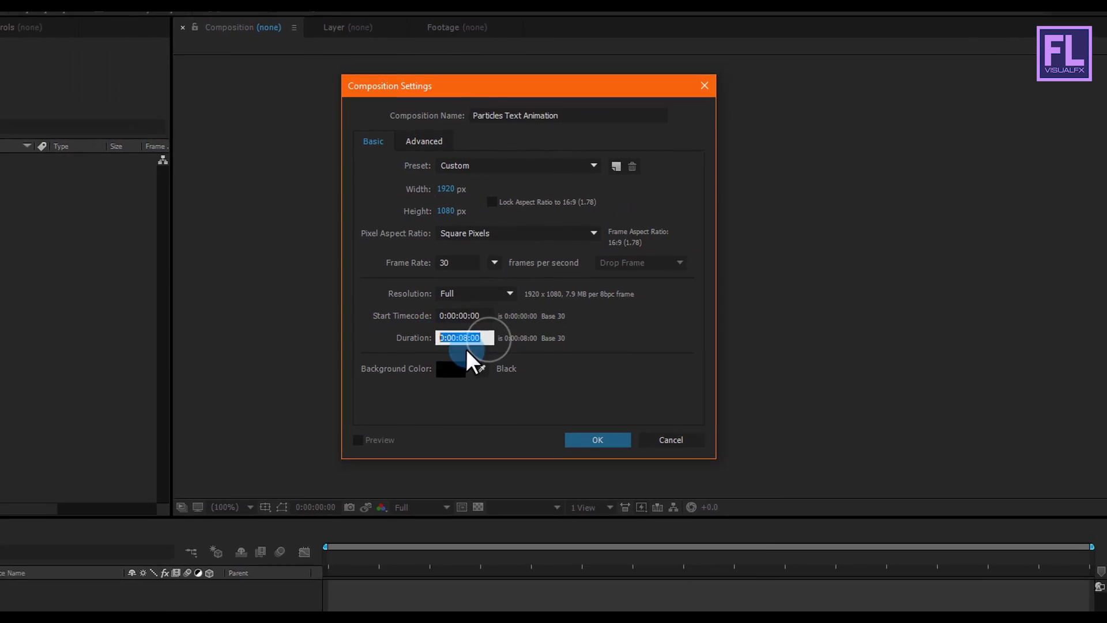
{"action": "left_click", "coordinate": [577, 411]}
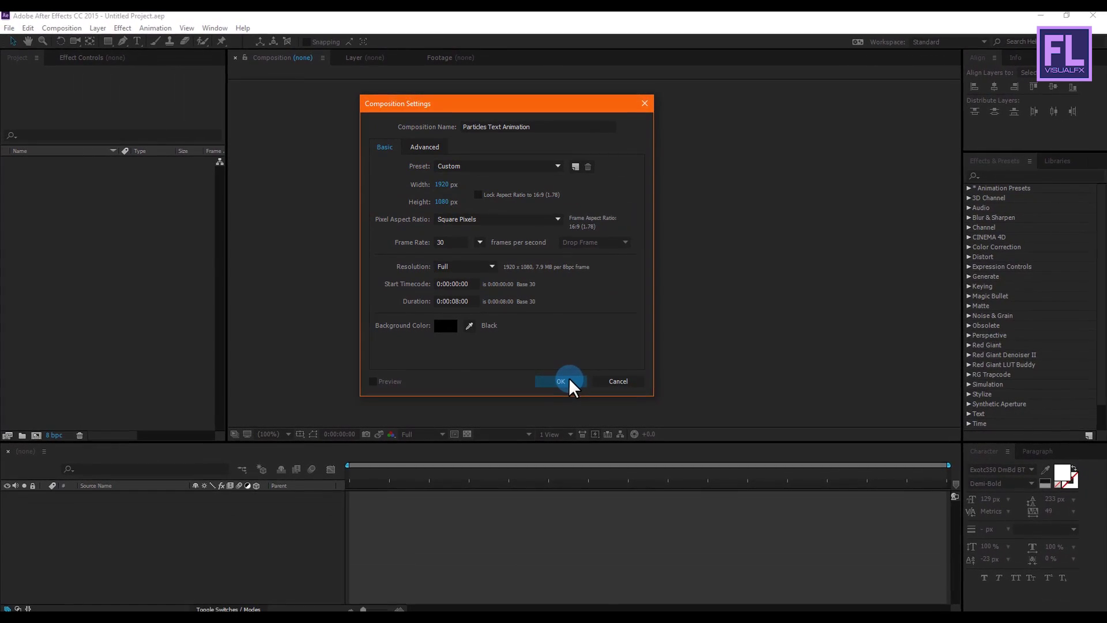
{"action": "left_click", "coordinate": [575, 396]}
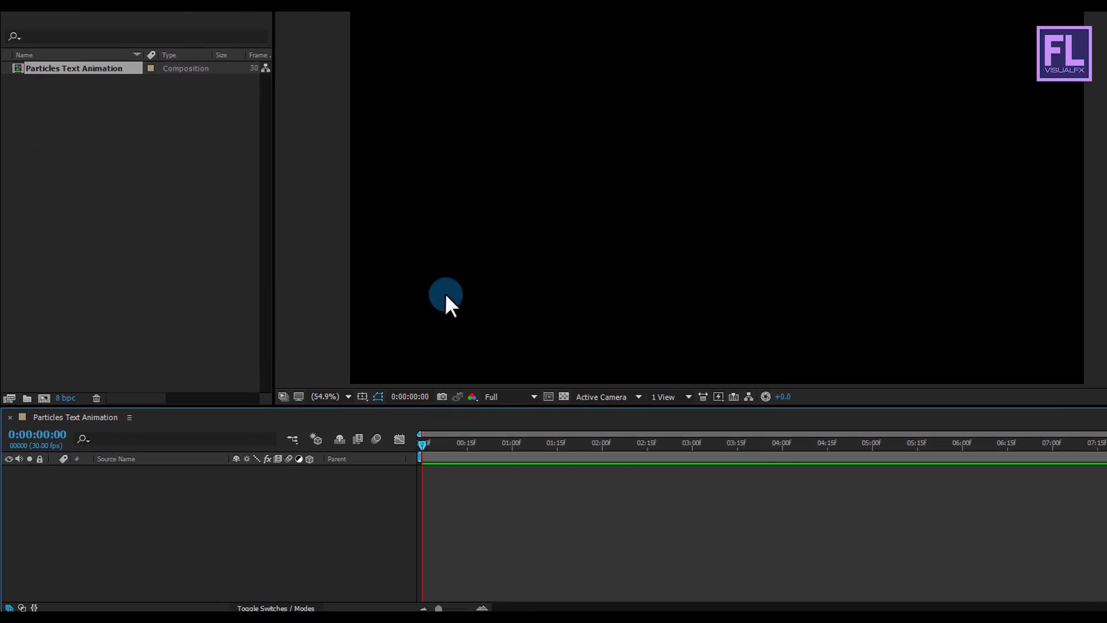
Add a text layer reading "Happy New Year 2019", with 2019 on its own second line
{"action": "right_click", "coordinate": [106, 482]}
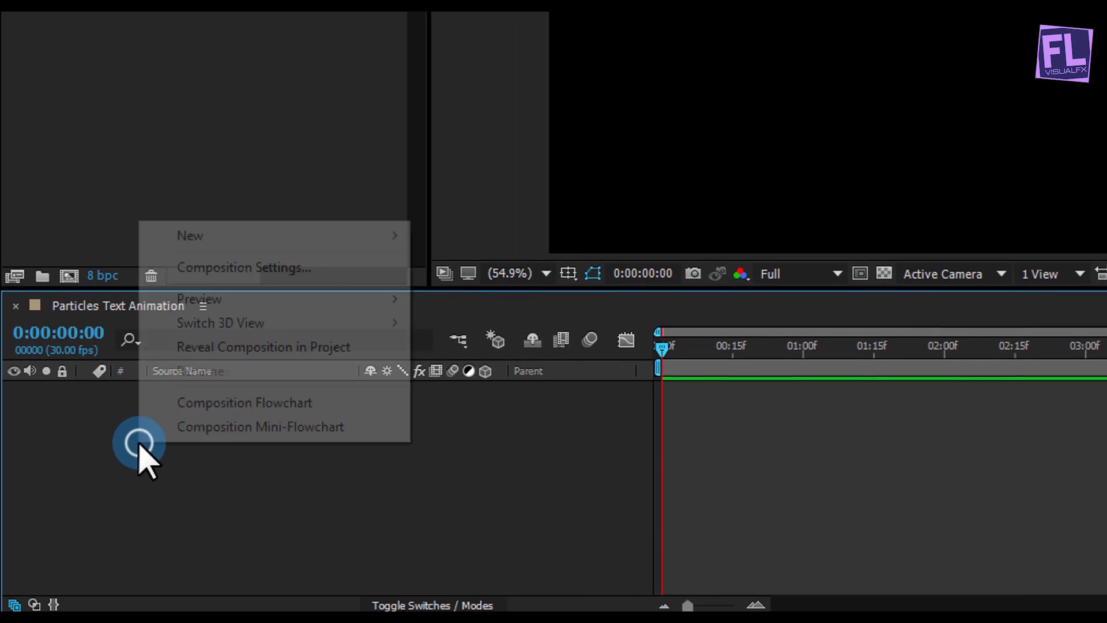
{"action": "mouse_move", "coordinate": [209, 322]}
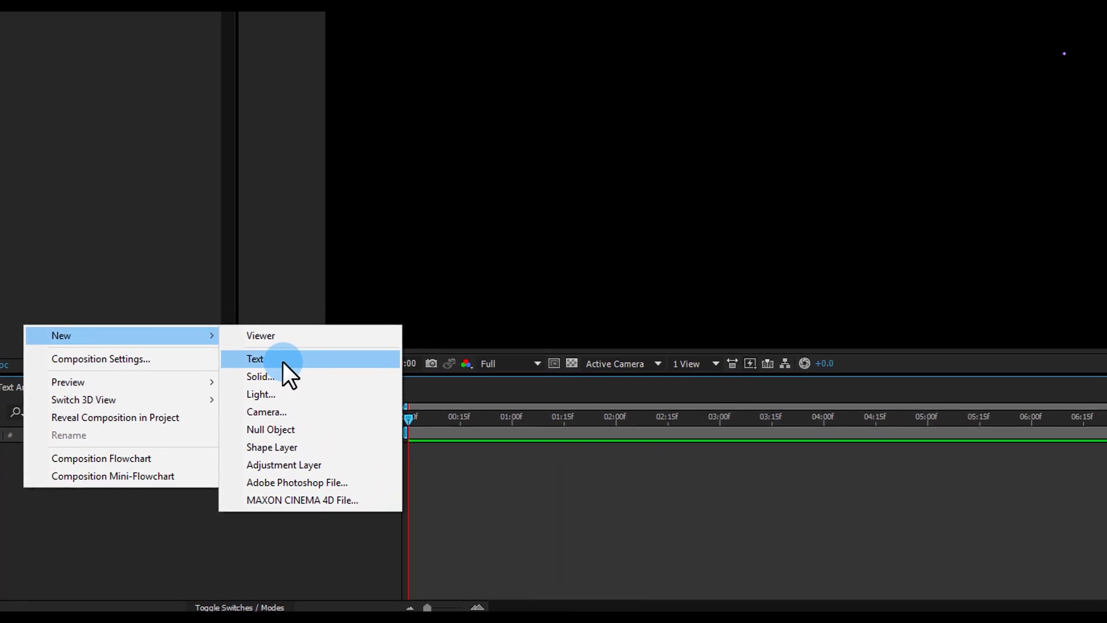
{"action": "left_click", "coordinate": [444, 272]}
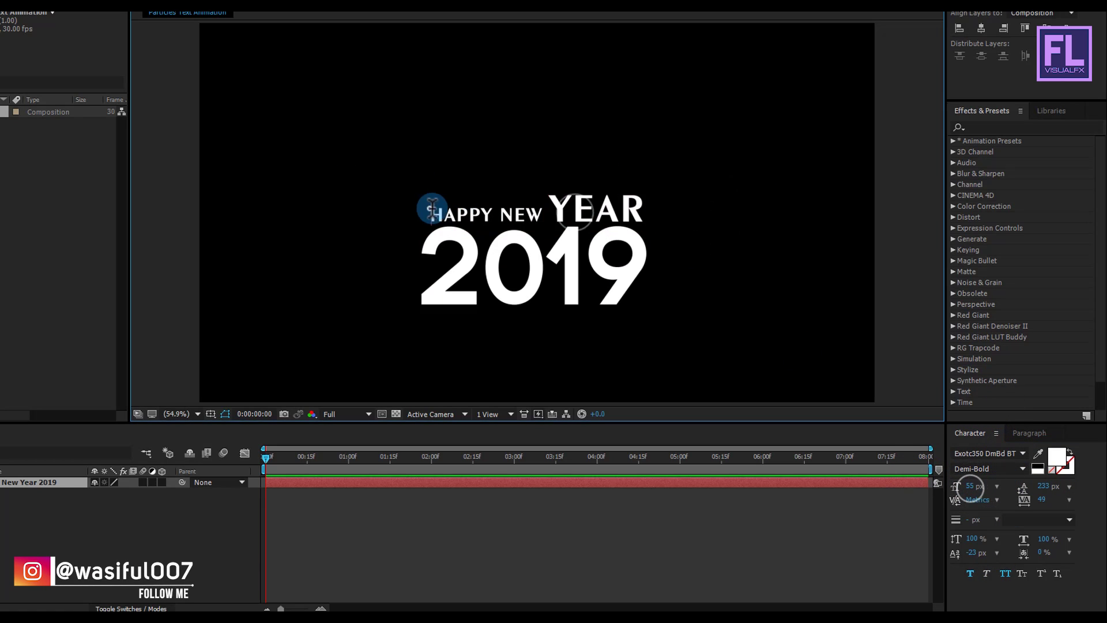
Set the font size of HAPPY NEW to 42 px and YEAR to 129 px, with 243 px leading
{"action": "left_click_drag", "start_coordinate": [655, 279], "coordinate": [457, 185]}
{"action": "left_click_drag", "start_coordinate": [535, 202], "coordinate": [632, 202]}
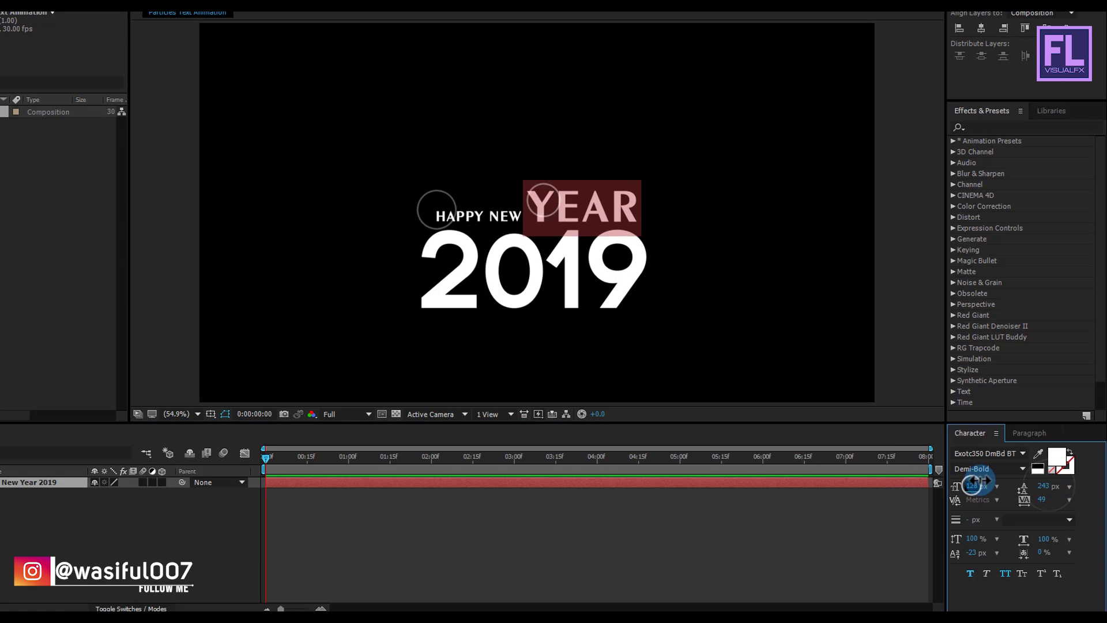
{"action": "left_click", "coordinate": [638, 208]}
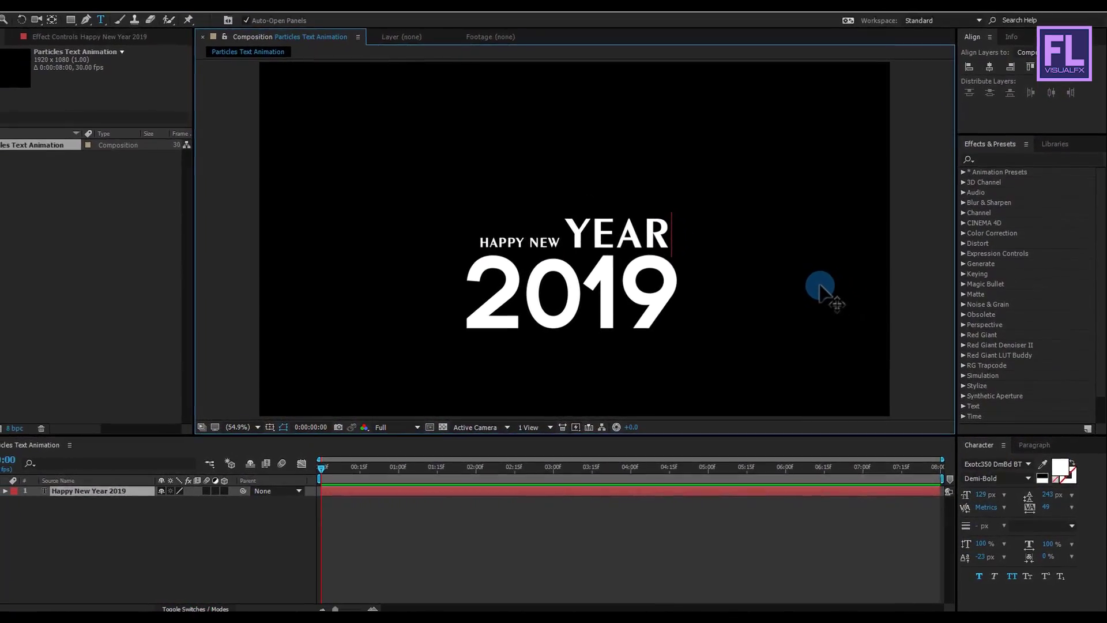
Center the text layer horizontally and vertically in the composition
{"action": "left_click", "coordinate": [989, 65]}
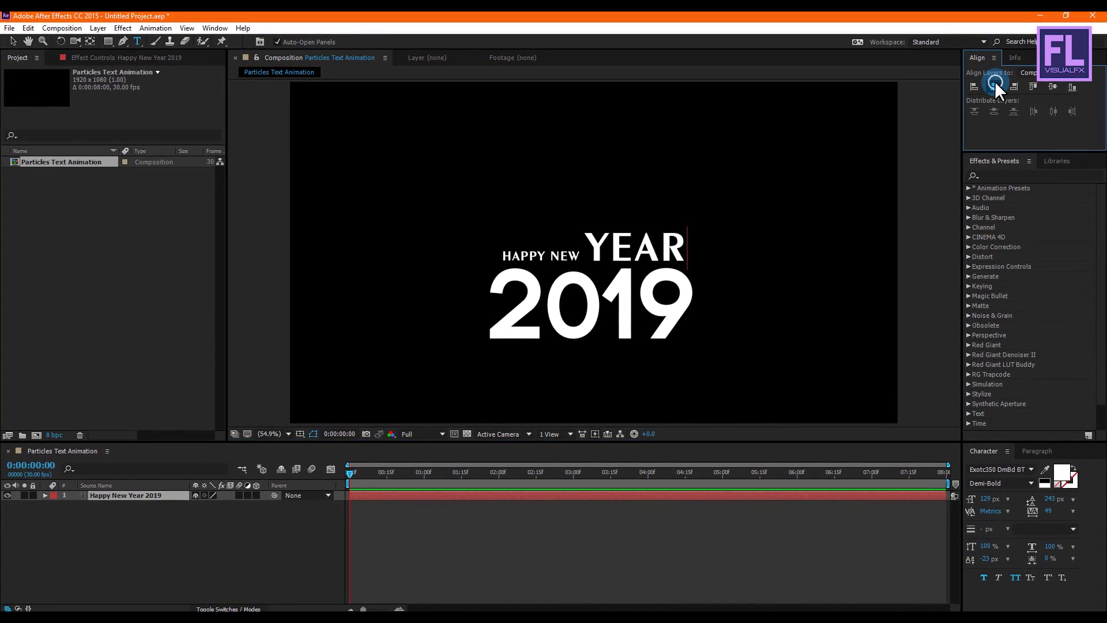
{"action": "left_click", "coordinate": [1051, 86]}
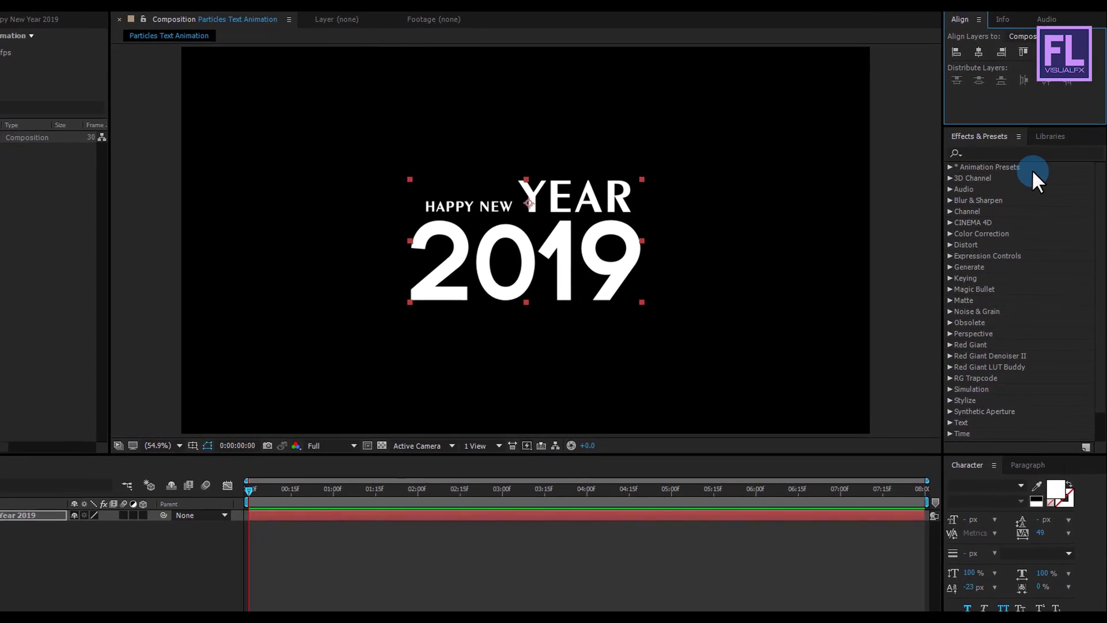
{"action": "key", "text": "ctrl+shift+a"}
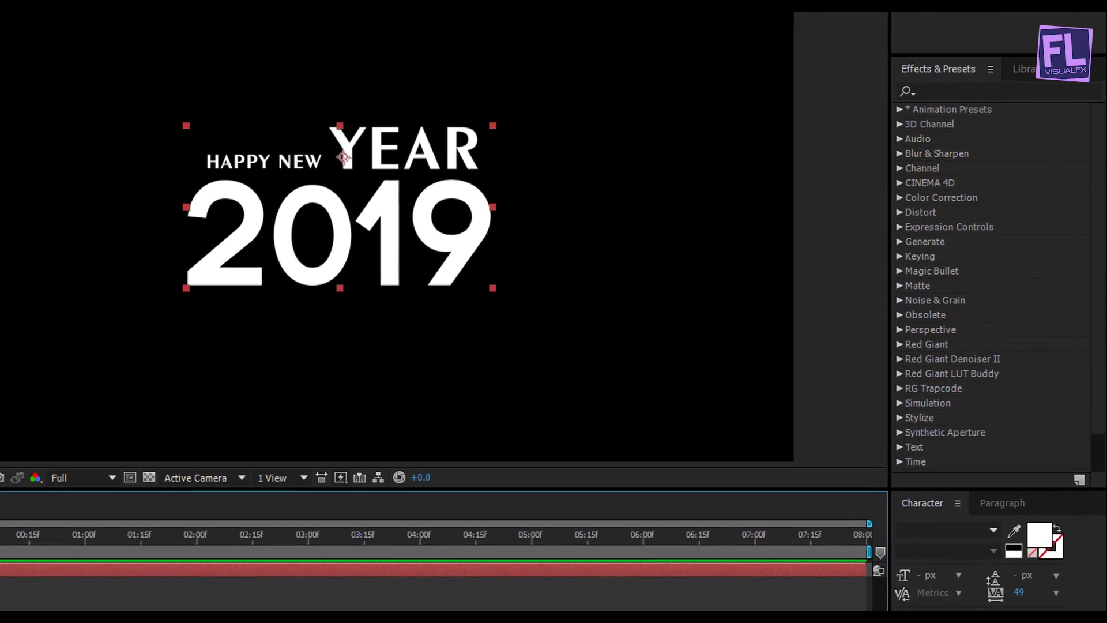
Search the presets for "3d fall", apply 3D Fall Back Scramble & Blur to the text layer and preview the animation
{"action": "left_click", "coordinate": [981, 106]}
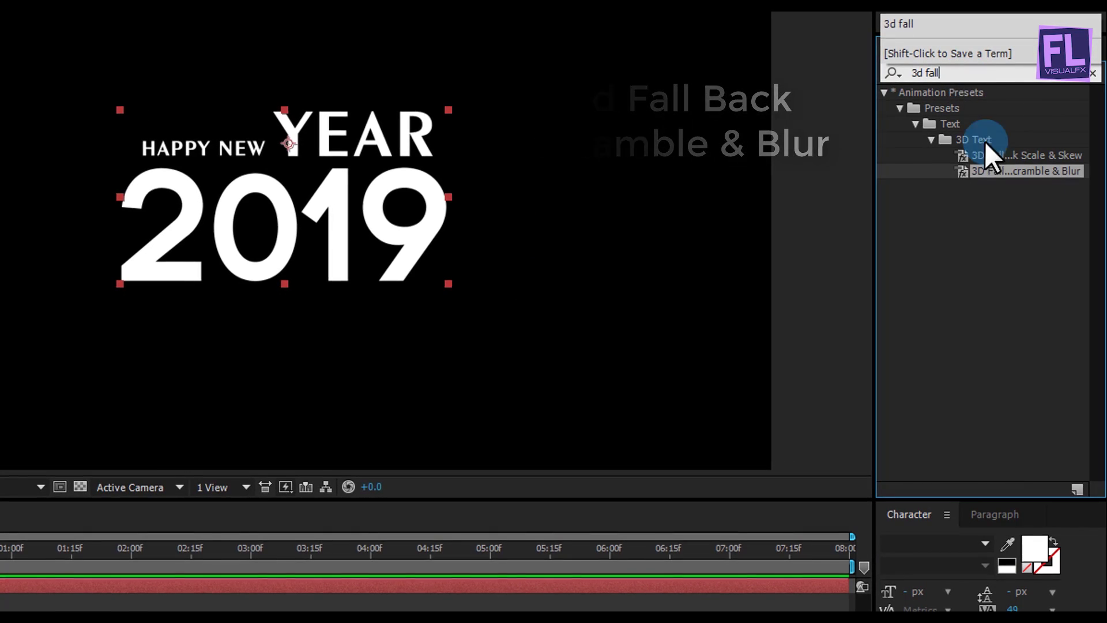
{"action": "left_click_drag", "start_coordinate": [1060, 171], "coordinate": [406, 183]}
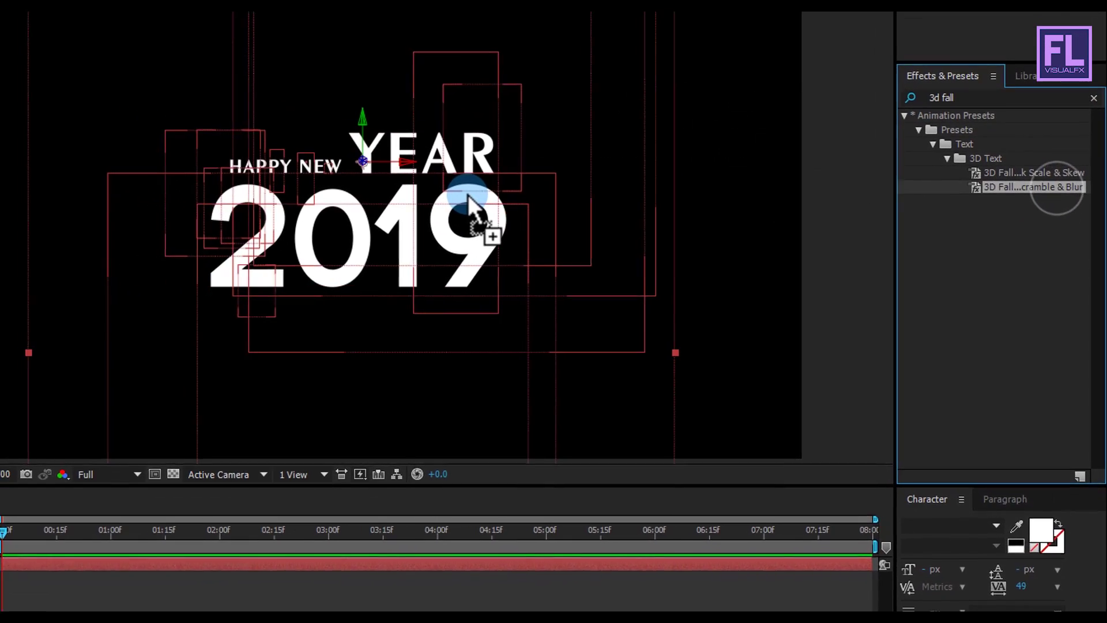
{"action": "left_click_drag", "start_coordinate": [468, 199], "coordinate": [470, 201]}
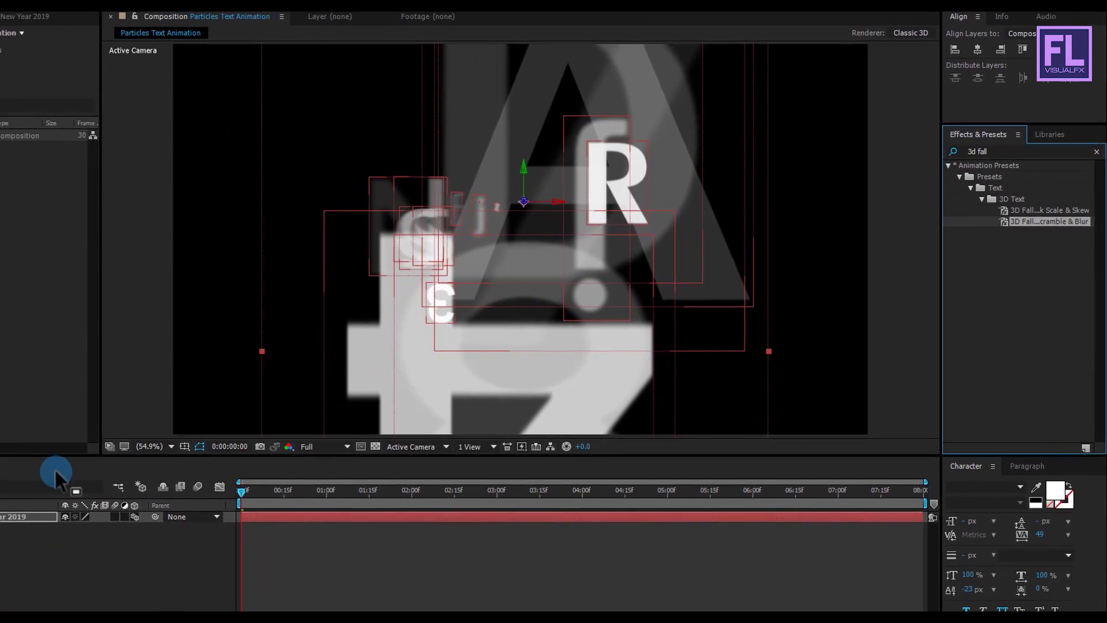
{"action": "left_click_drag", "start_coordinate": [241, 490], "coordinate": [371, 486]}
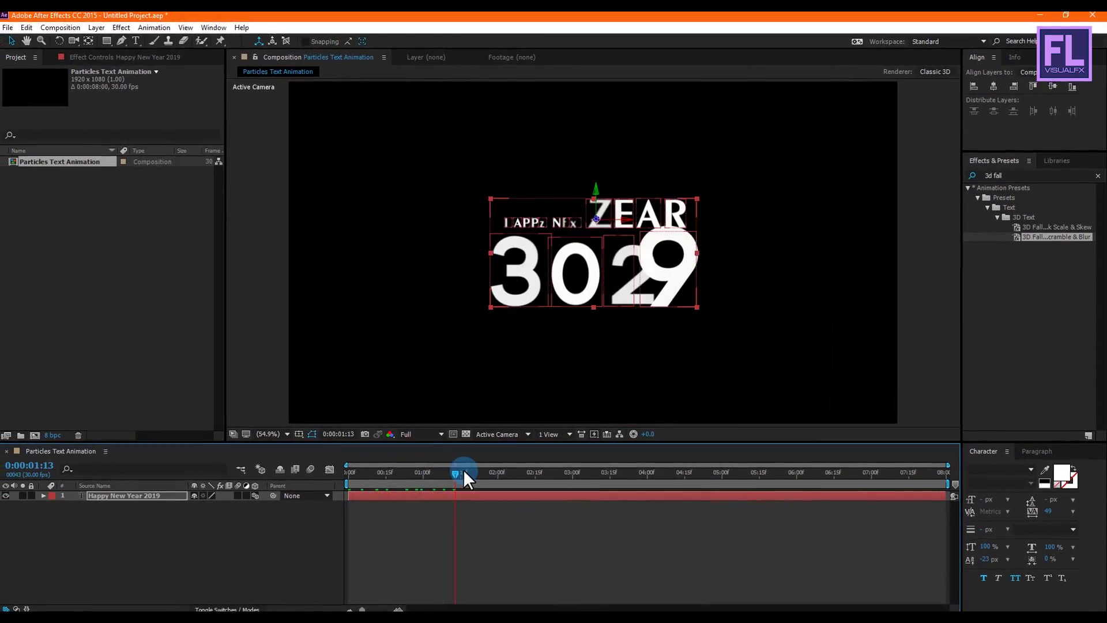
{"action": "left_click_drag", "start_coordinate": [462, 468], "coordinate": [348, 484]}
Reveal the text layer's keyframes and apply Easy Ease to all of them
{"action": "left_click", "coordinate": [156, 494]}
{"action": "key", "text": "u"}
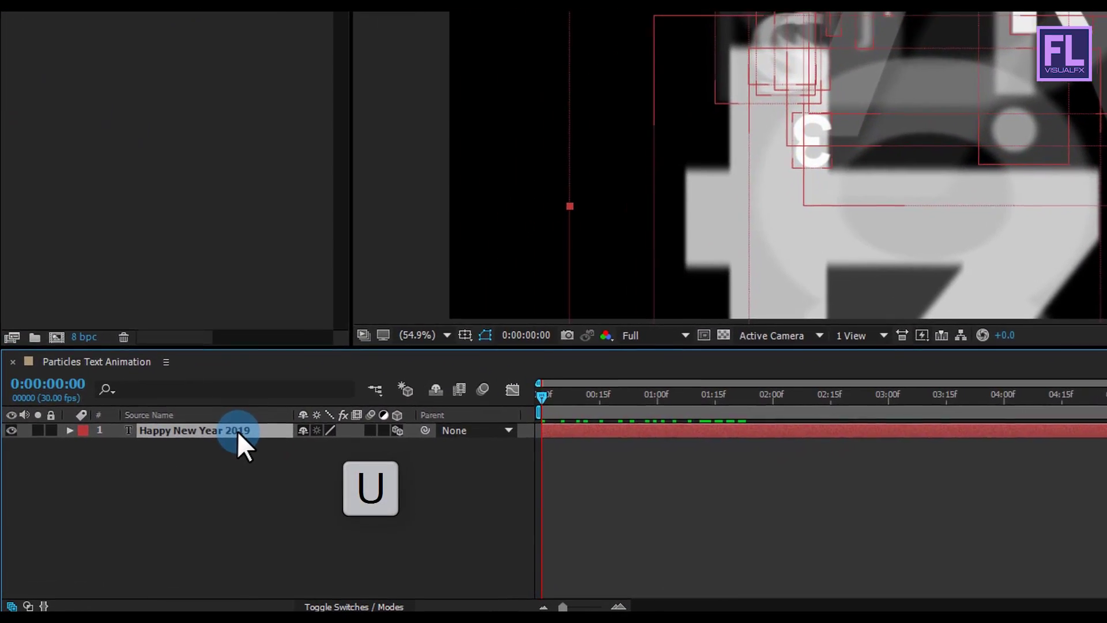
{"action": "left_click_drag", "start_coordinate": [853, 457], "coordinate": [408, 589]}
{"action": "key", "text": "F9"}
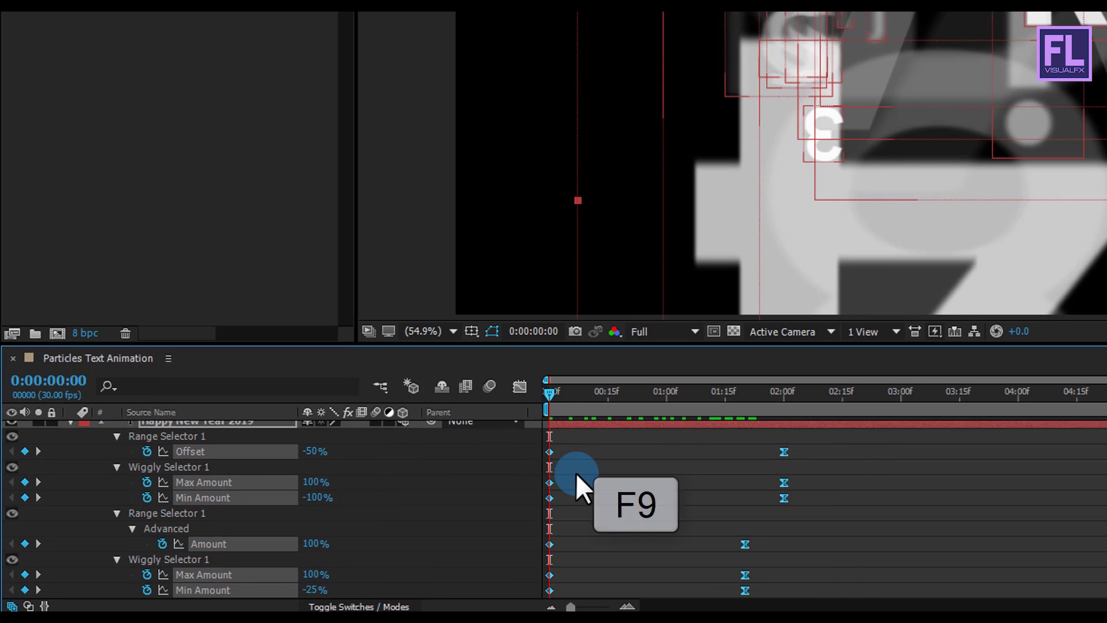
Reshape the keyframes' speed curves to peak early and slow toward the end, then preview the text animation to about two seconds
{"action": "left_click", "coordinate": [519, 386]}
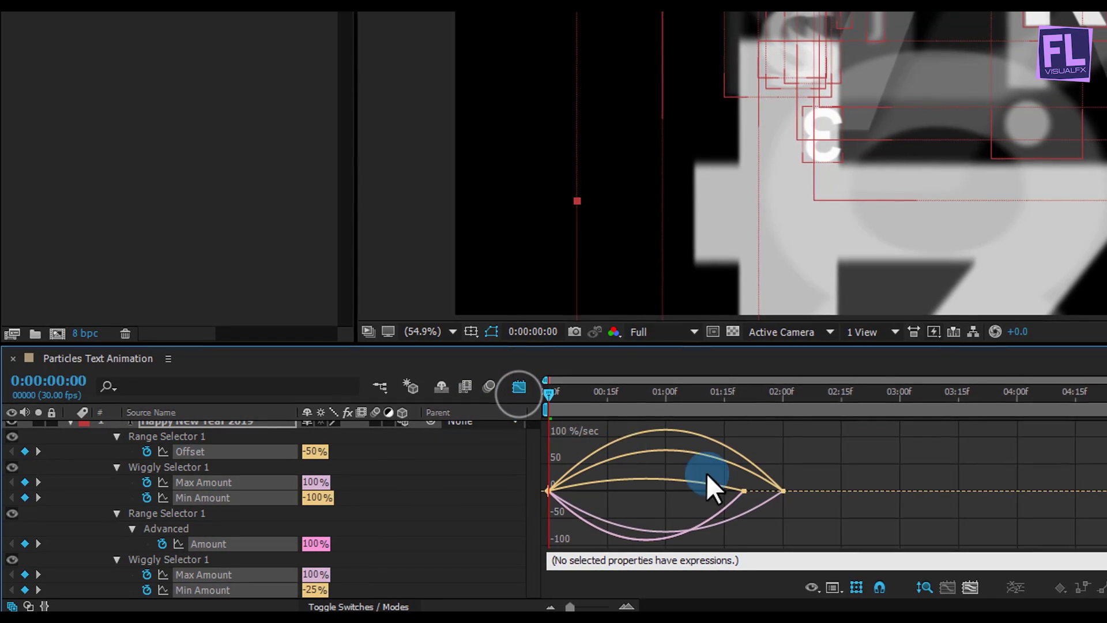
{"action": "left_click_drag", "start_coordinate": [709, 482], "coordinate": [616, 501]}
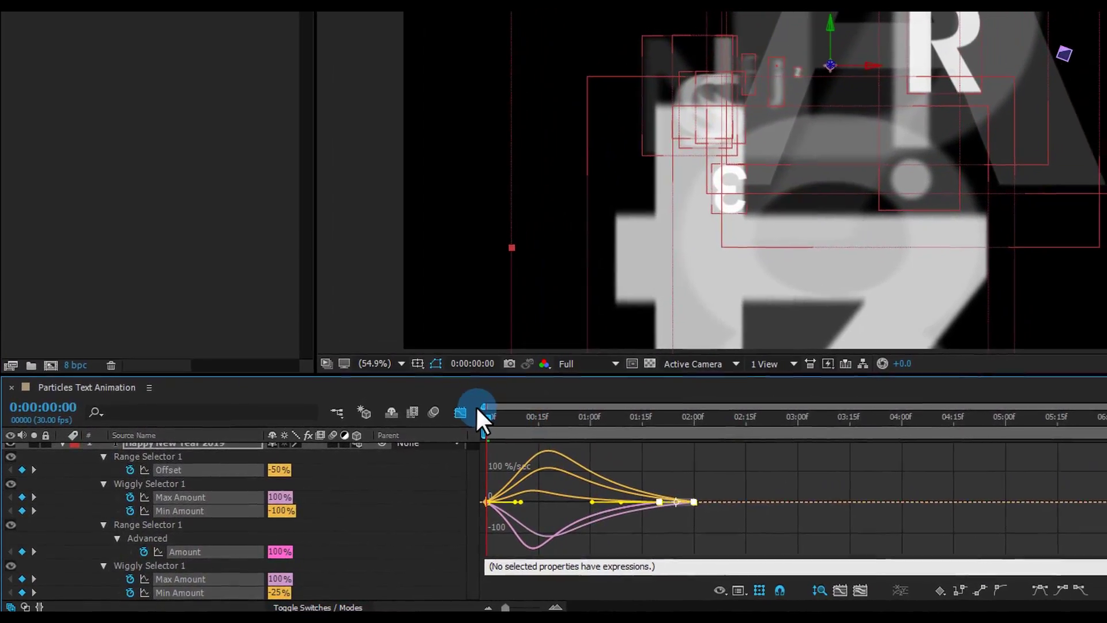
{"action": "left_click", "coordinate": [476, 406]}
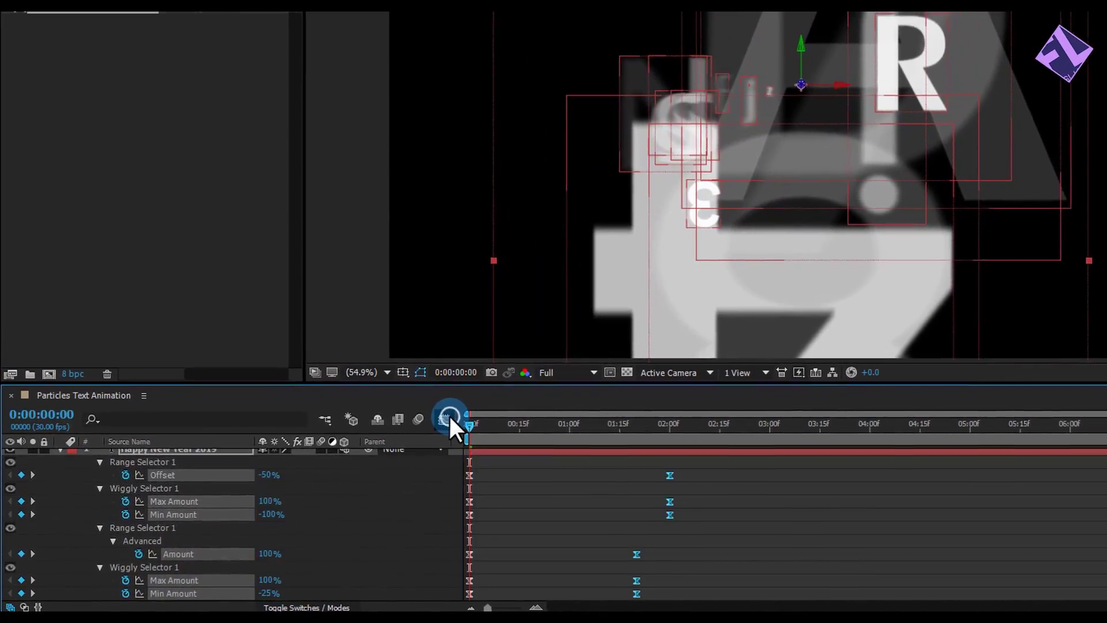
{"action": "left_click", "coordinate": [386, 484]}
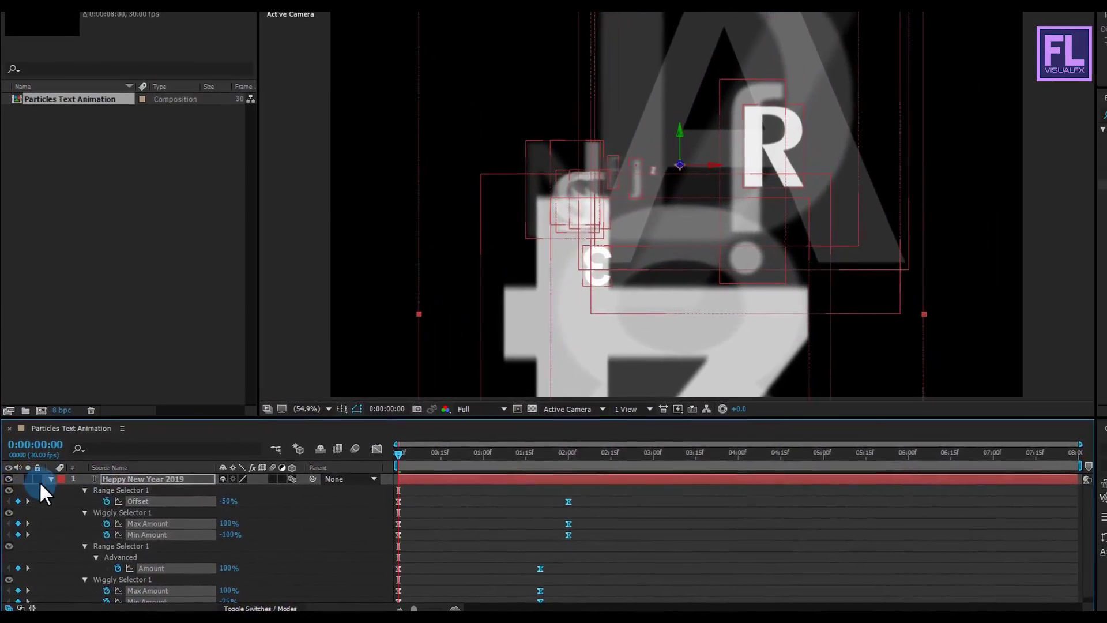
{"action": "left_click", "coordinate": [53, 473]}
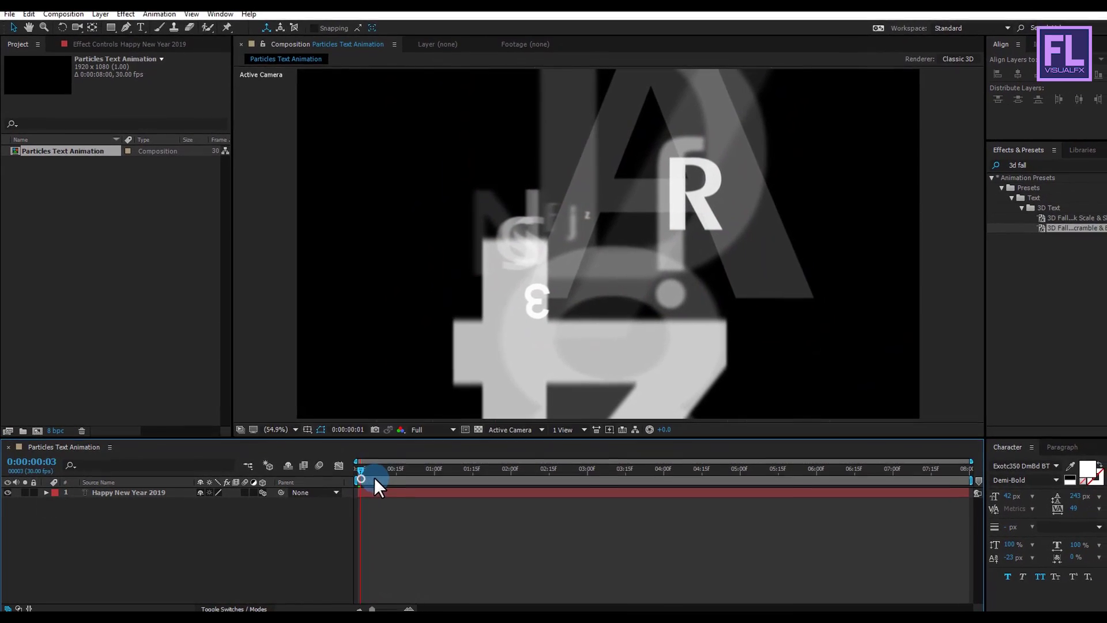
{"action": "left_click_drag", "start_coordinate": [392, 470], "coordinate": [476, 466]}
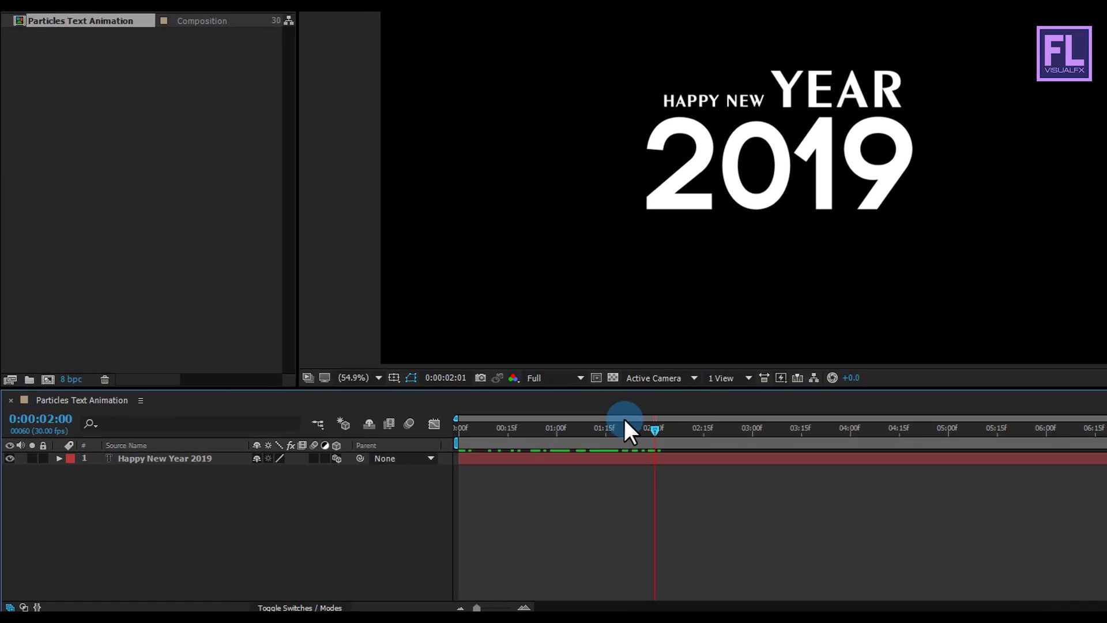
Add a 0% Opacity keyframe to the text layer at 0:00:00:00
{"action": "left_click_drag", "start_coordinate": [624, 426], "coordinate": [471, 427]}
{"action": "left_click", "coordinate": [187, 457]}
{"action": "key", "text": "t"}
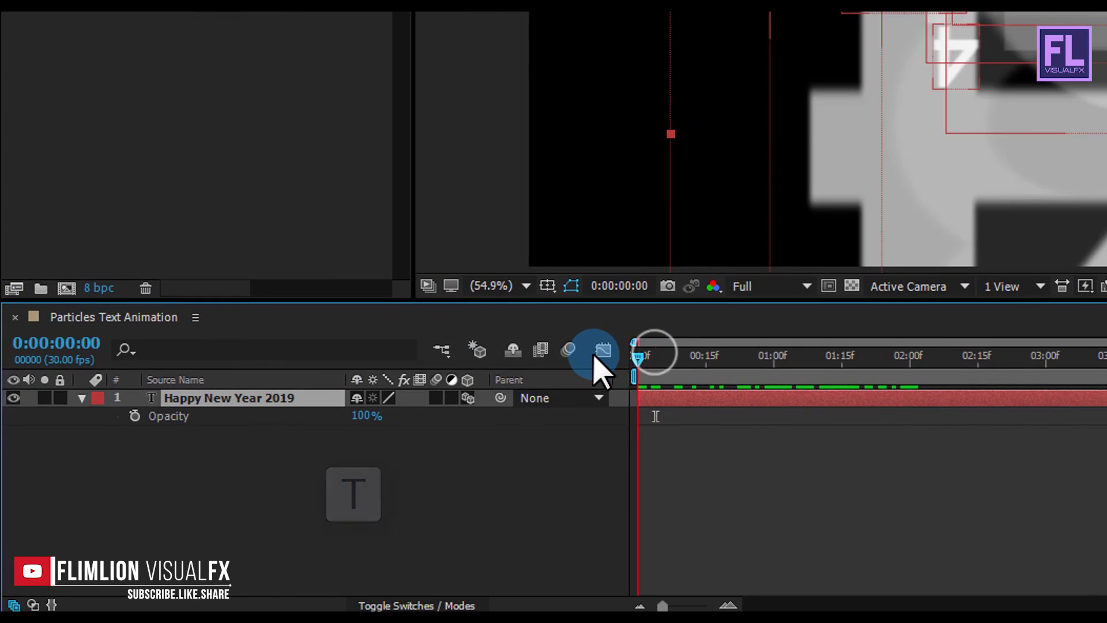
{"action": "left_click", "coordinate": [134, 415]}
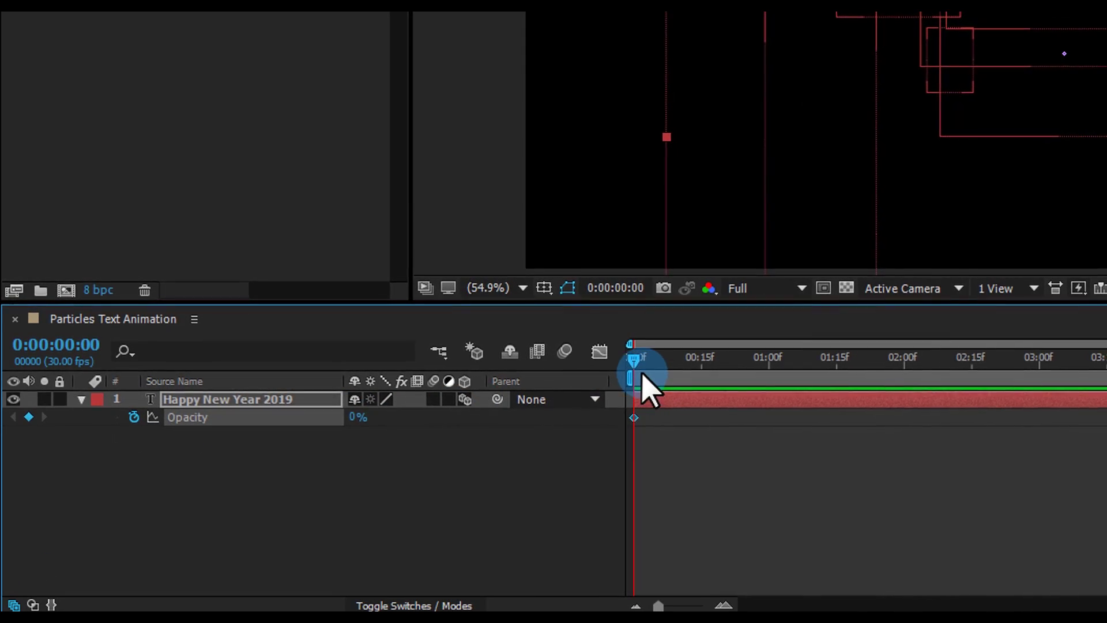
Set the text layer's Opacity to 100% at 0:00:00:10 to complete the fade-in
{"action": "key", "text": "space"}
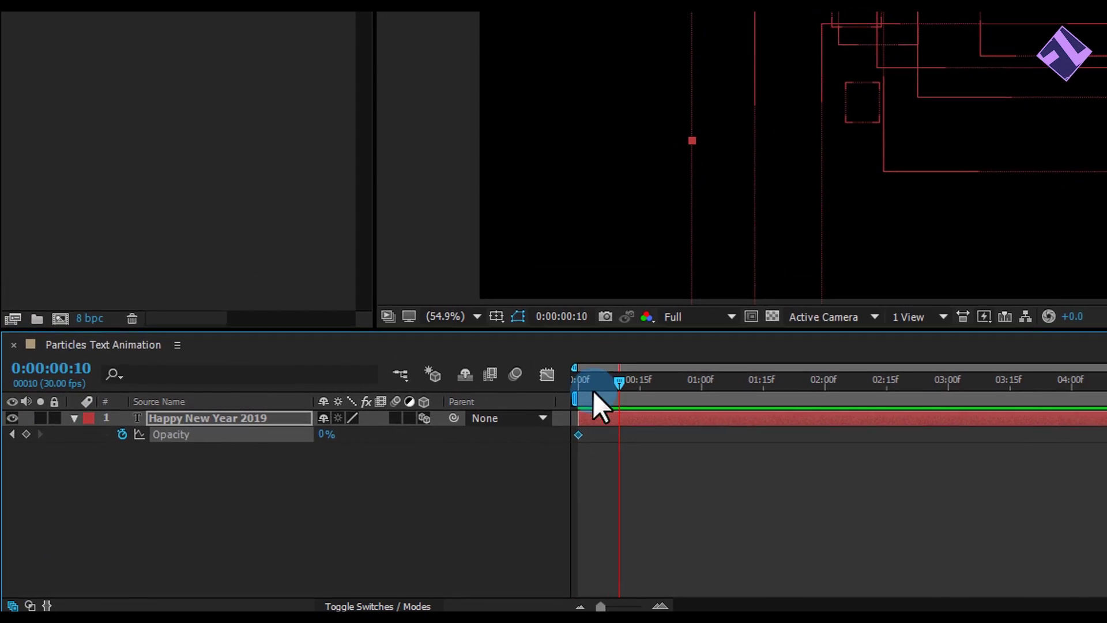
{"action": "left_click_drag", "start_coordinate": [326, 434], "coordinate": [400, 432]}
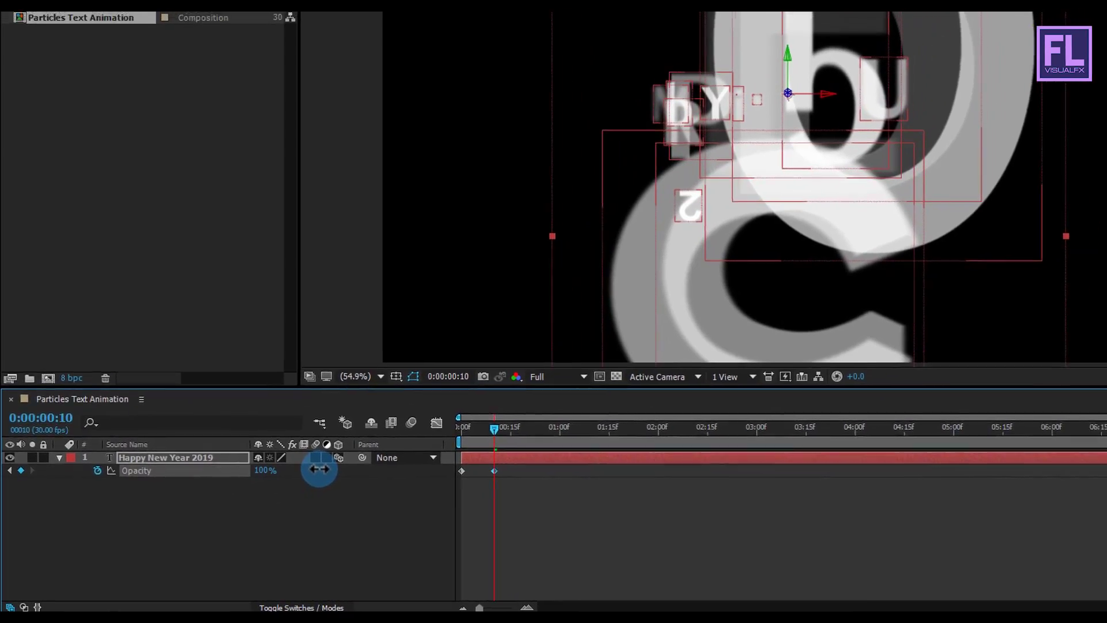
{"action": "left_click_drag", "start_coordinate": [319, 469], "coordinate": [321, 477]}
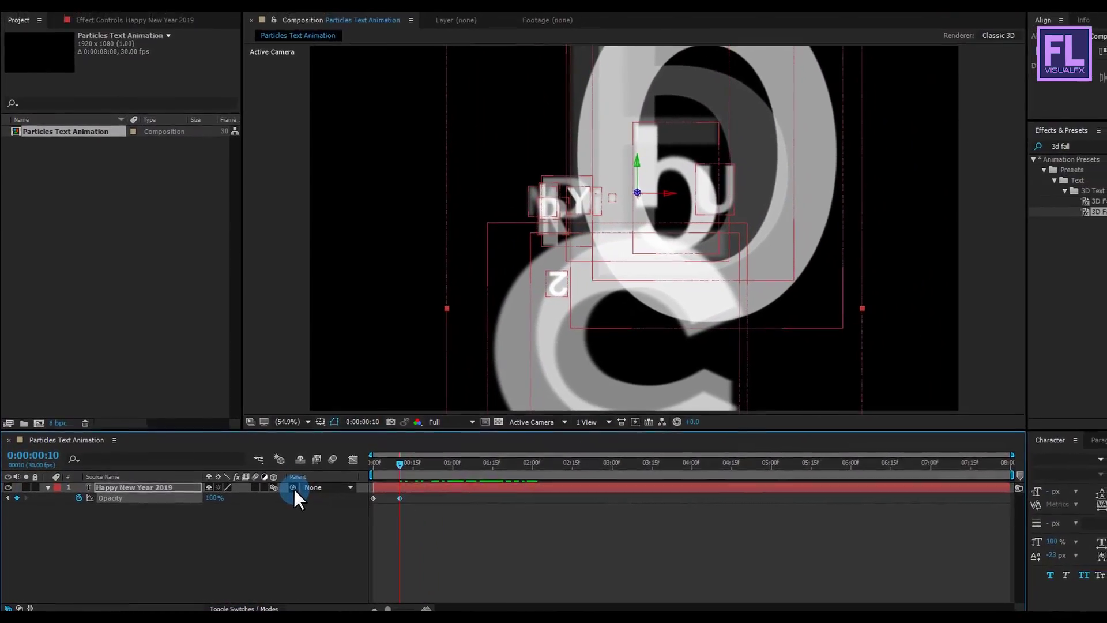
Preview the text animation up to 0:00:02:14 and collapse the text layer's properties
{"action": "left_click_drag", "start_coordinate": [400, 463], "coordinate": [551, 468]}
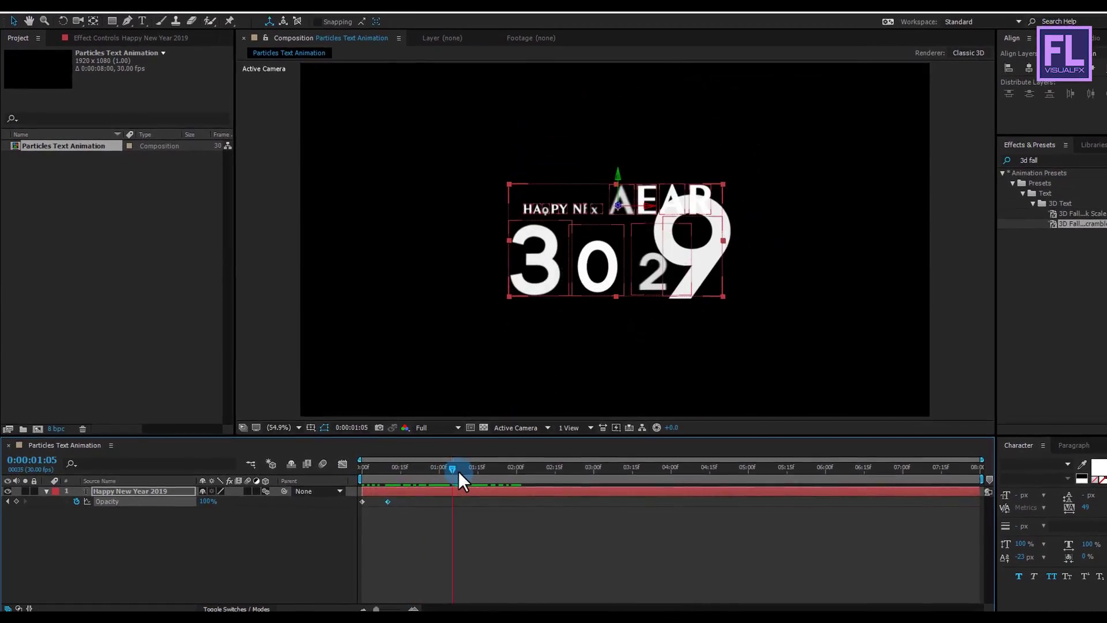
{"action": "left_click", "coordinate": [203, 548]}
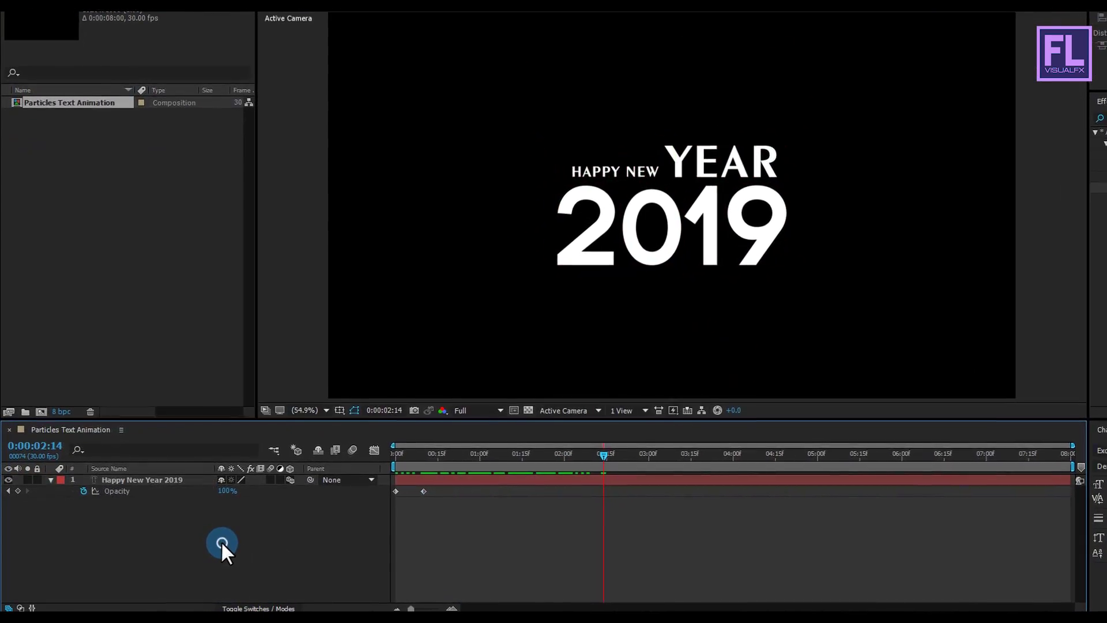
{"action": "left_click", "coordinate": [51, 480]}
{"action": "left_click", "coordinate": [140, 480]}
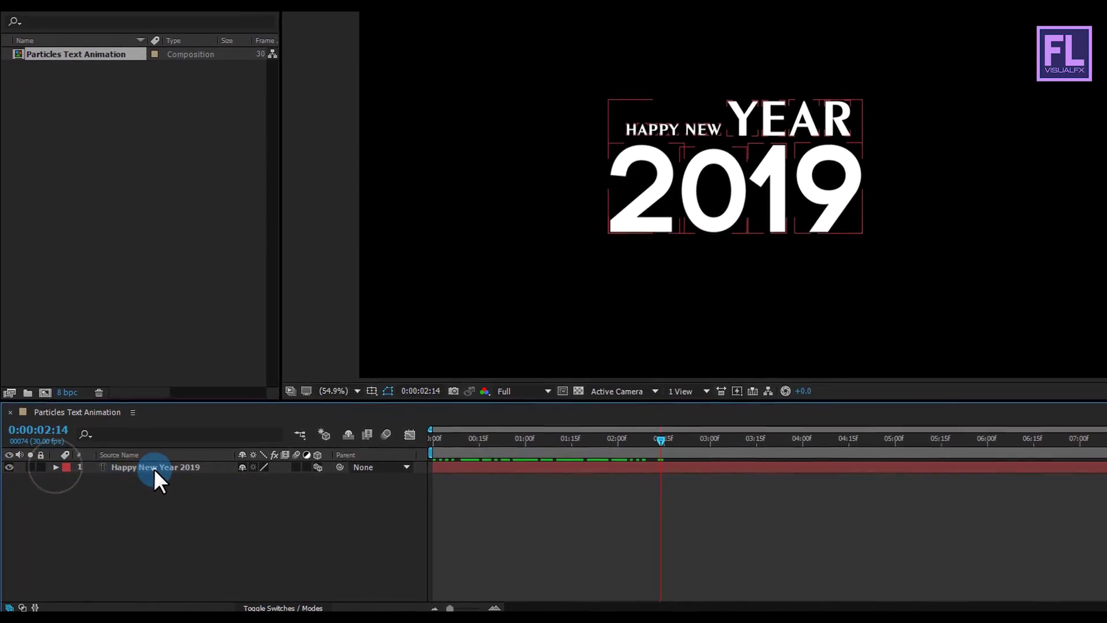
Pre-compose the Happy New Year 2019 layer as a composition named "Text", moving all attributes into it
{"action": "right_click", "coordinate": [154, 468]}
{"action": "left_click", "coordinate": [233, 330]}
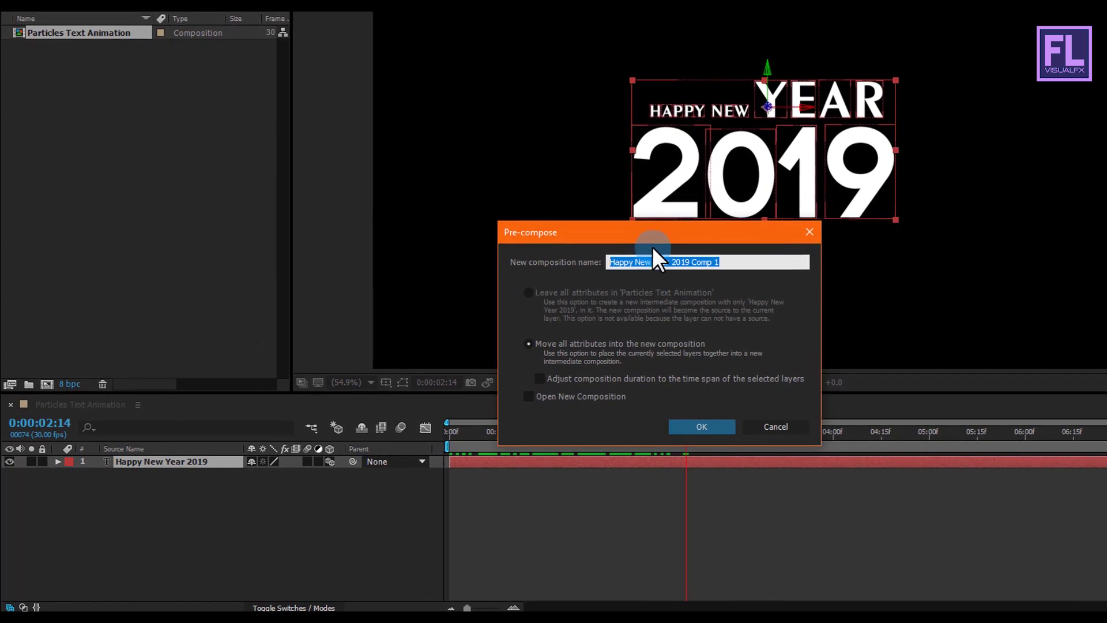
{"action": "left_click_drag", "start_coordinate": [652, 246], "coordinate": [617, 113]}
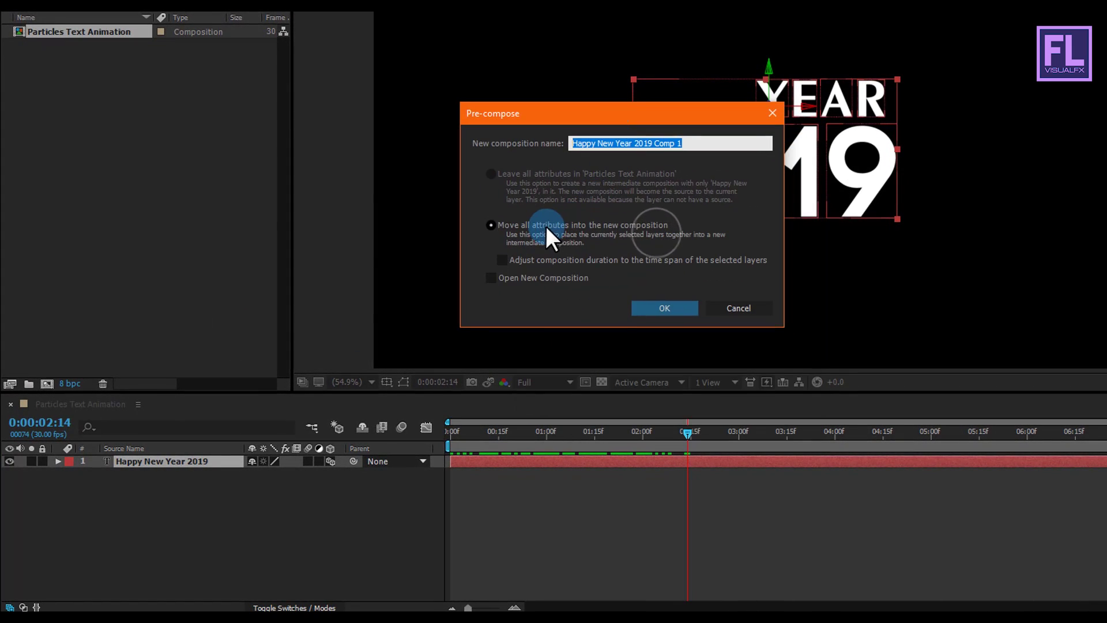
{"action": "left_click", "coordinate": [546, 226]}
{"action": "left_click", "coordinate": [625, 141]}
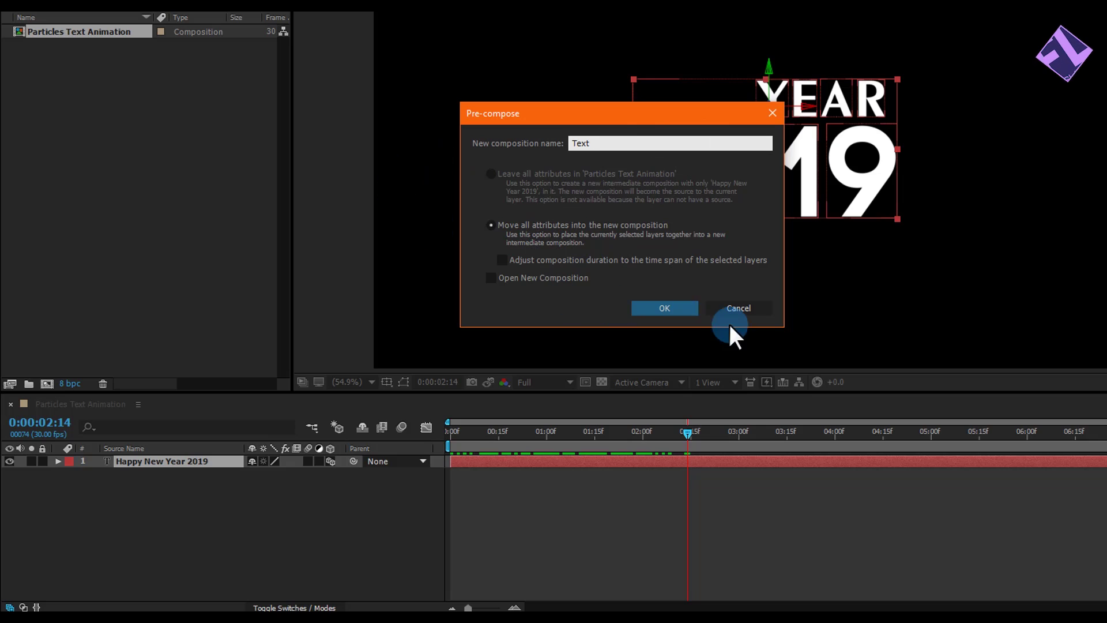
{"action": "type", "text": "Text"}
{"action": "left_click", "coordinate": [684, 309]}
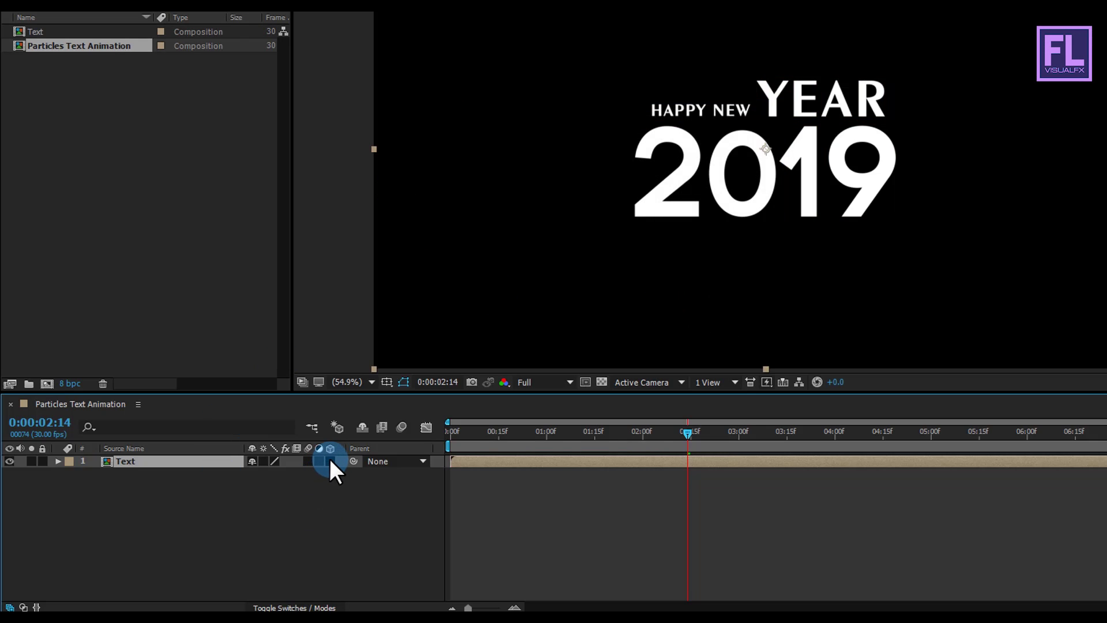
Make the Text layer 3D, duplicate it, and hide the upper copy
{"action": "left_click", "coordinate": [329, 461]}
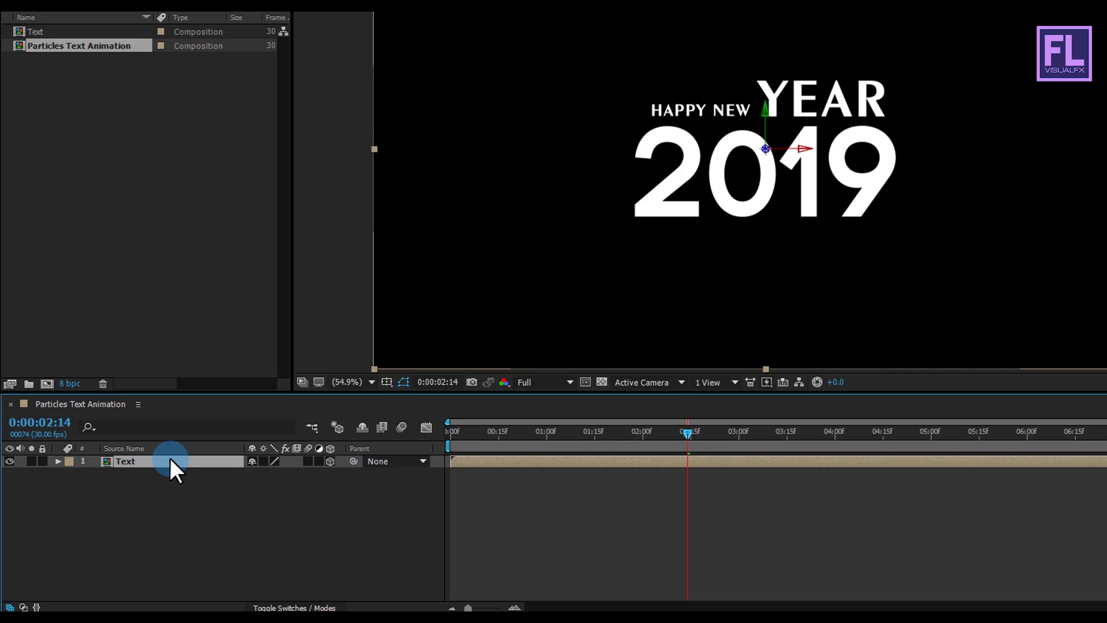
{"action": "key", "text": "ctrl+d"}
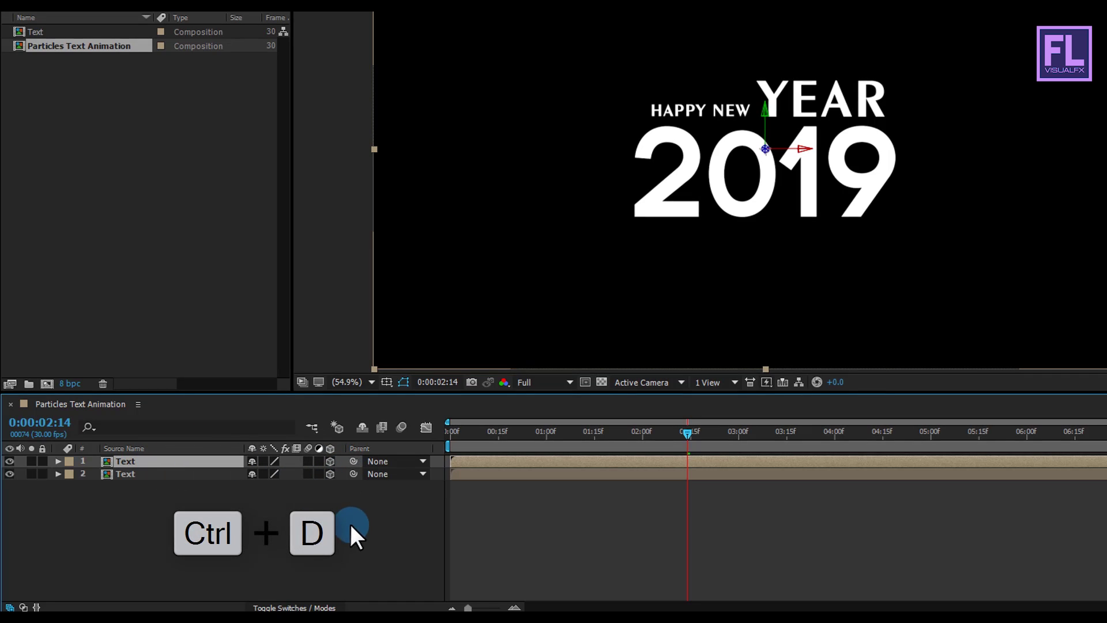
{"action": "left_click", "coordinate": [10, 461]}
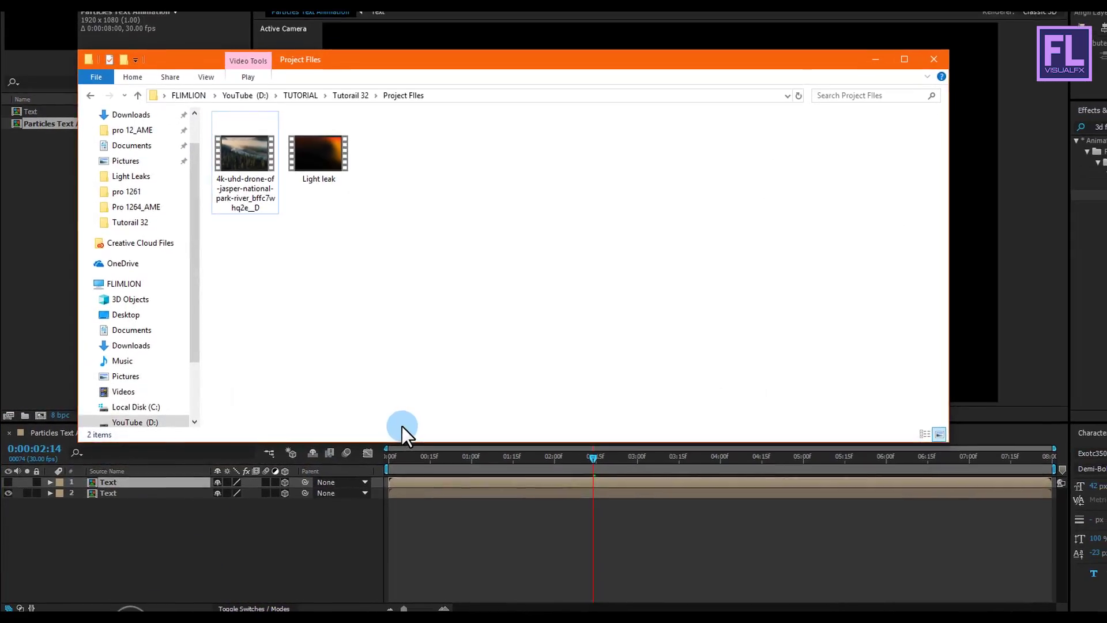
Import the Light leak and 4k-uhd-drone-of-jasper-national-park-river clips from the Project Files folder into the project
{"action": "left_click", "coordinate": [319, 153]}
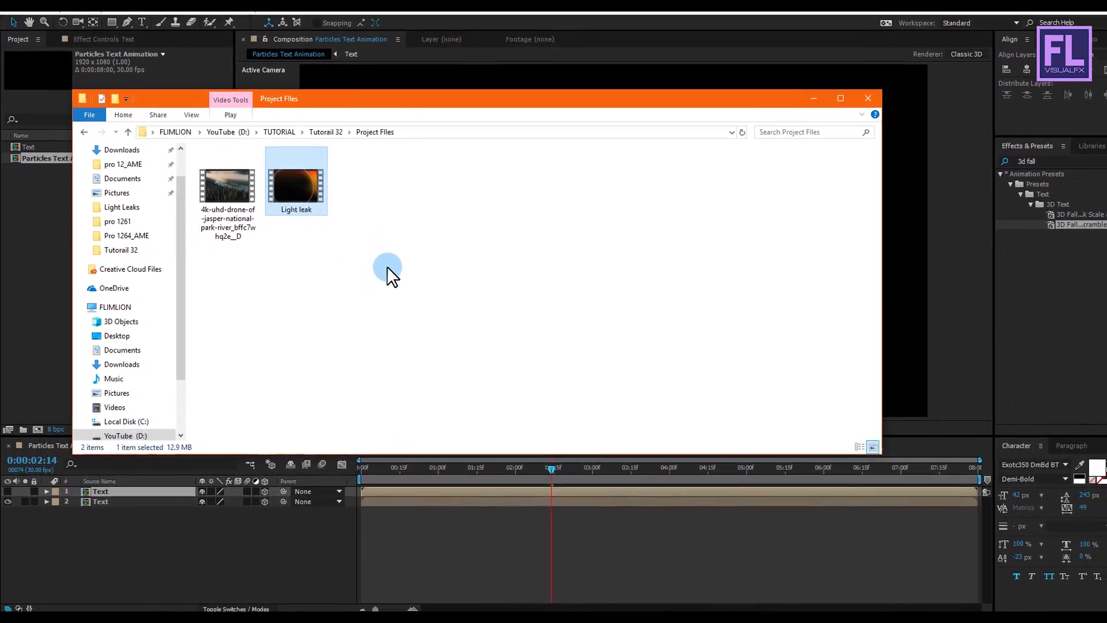
{"action": "left_click_drag", "start_coordinate": [416, 240], "coordinate": [245, 167]}
{"action": "left_click_drag", "start_coordinate": [224, 203], "coordinate": [44, 229]}
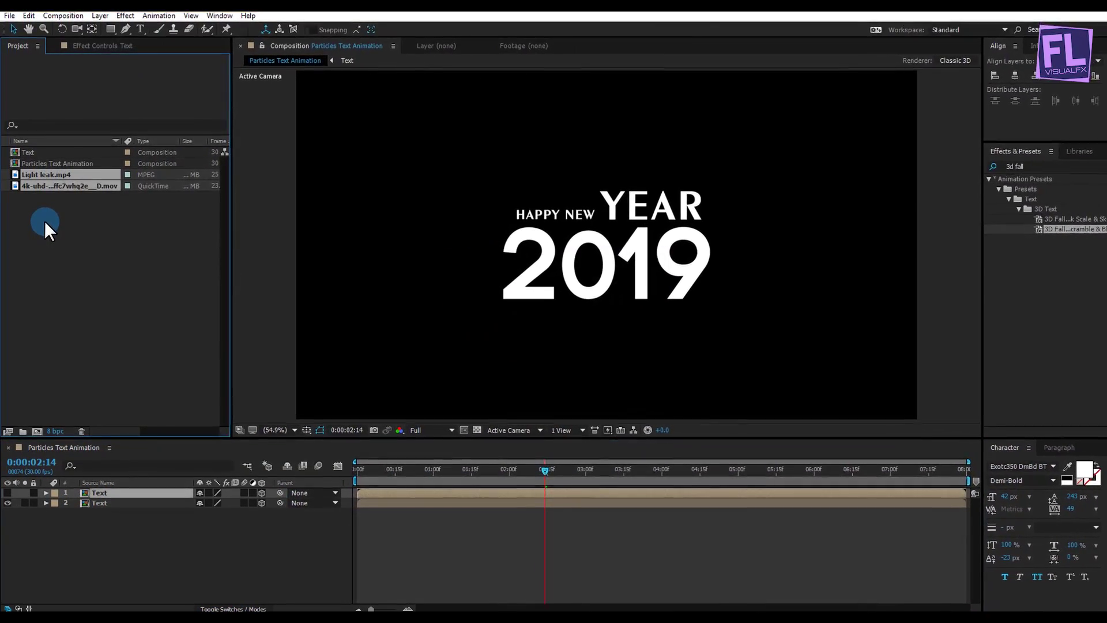
{"action": "left_click", "coordinate": [99, 222]}
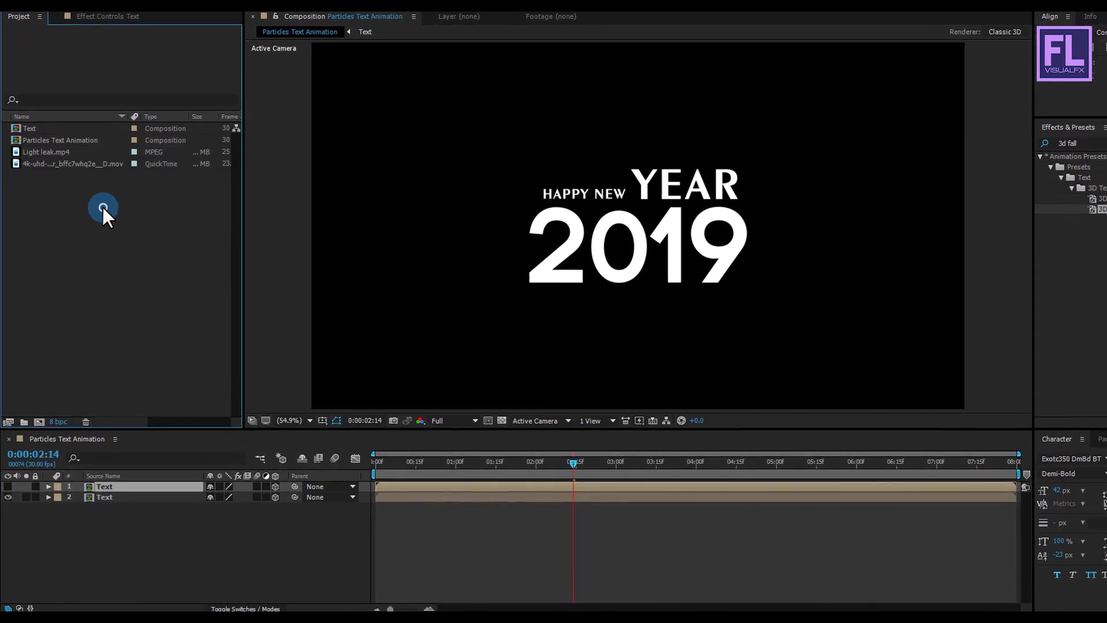
Place Light leak.mp4 beneath both Text layers and pre-compose it as "Light leak", moving all attributes into the new composition
{"action": "left_click_drag", "start_coordinate": [67, 138], "coordinate": [151, 514]}
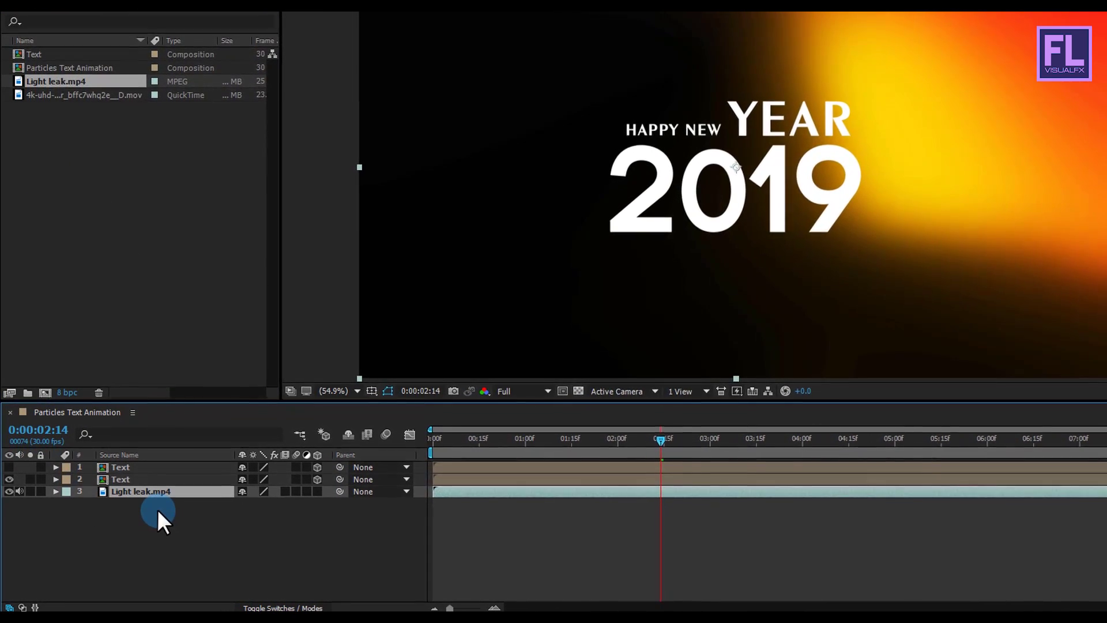
{"action": "right_click", "coordinate": [132, 490]}
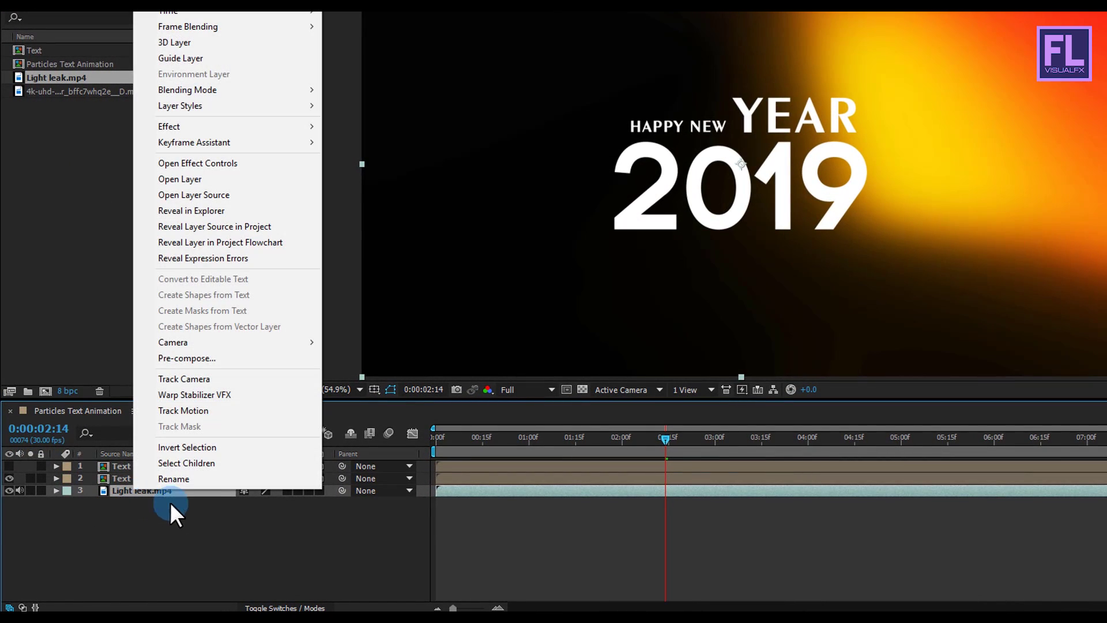
{"action": "left_click", "coordinate": [203, 358]}
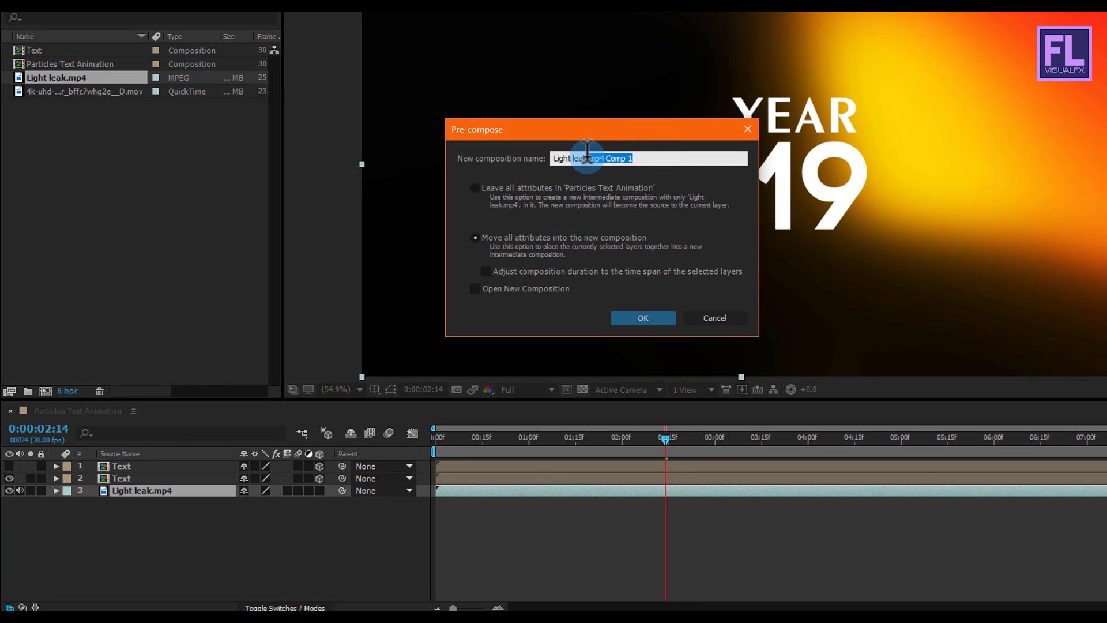
{"action": "left_click", "coordinate": [627, 314]}
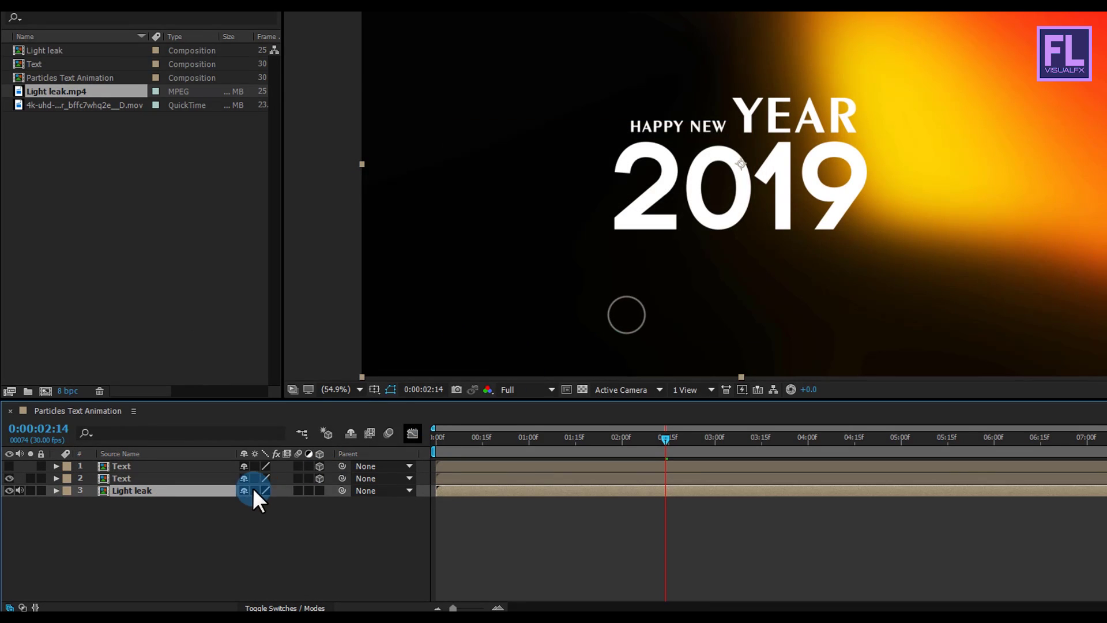
Make the Light leak layer 3D and set its track matte to Luma Matte "Text"
{"action": "left_click", "coordinate": [319, 491]}
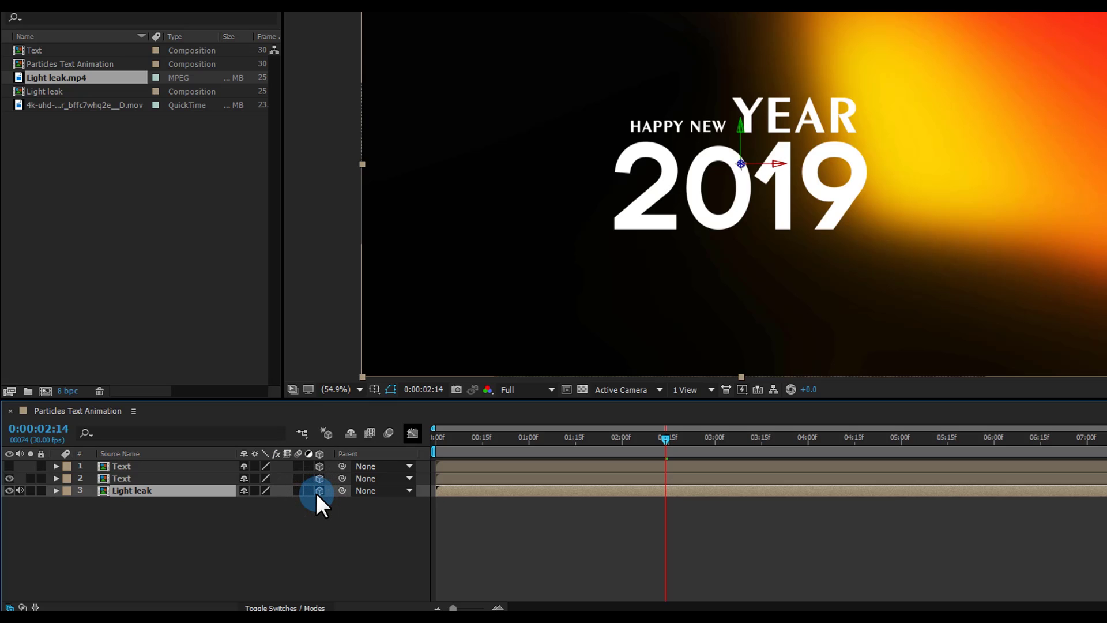
{"action": "left_click", "coordinate": [151, 498]}
{"action": "left_click", "coordinate": [146, 490]}
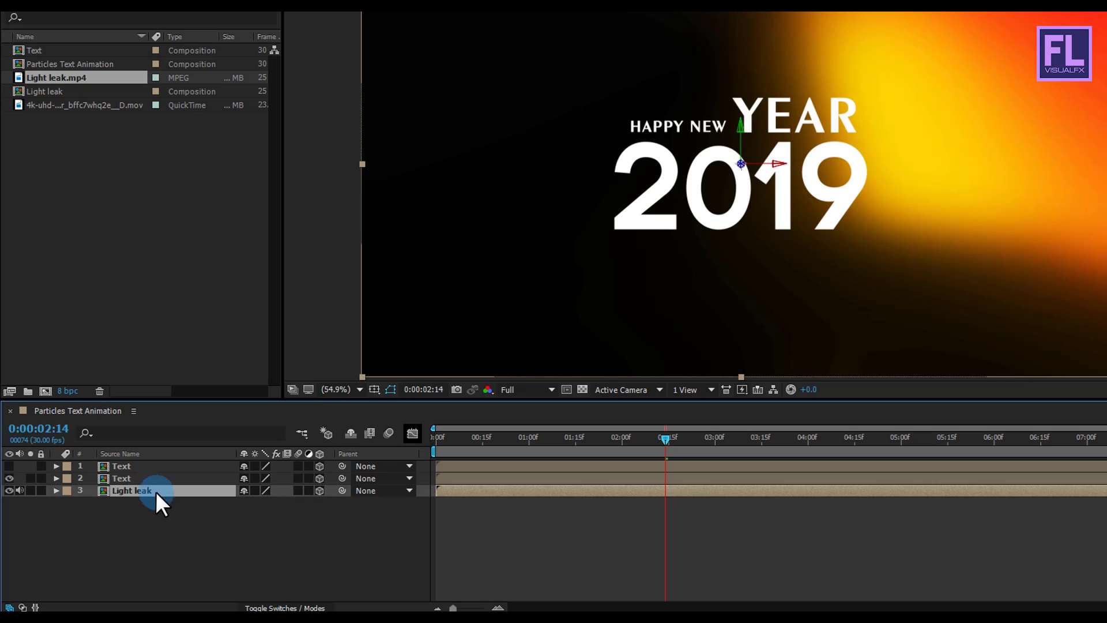
{"action": "left_click", "coordinate": [276, 607]}
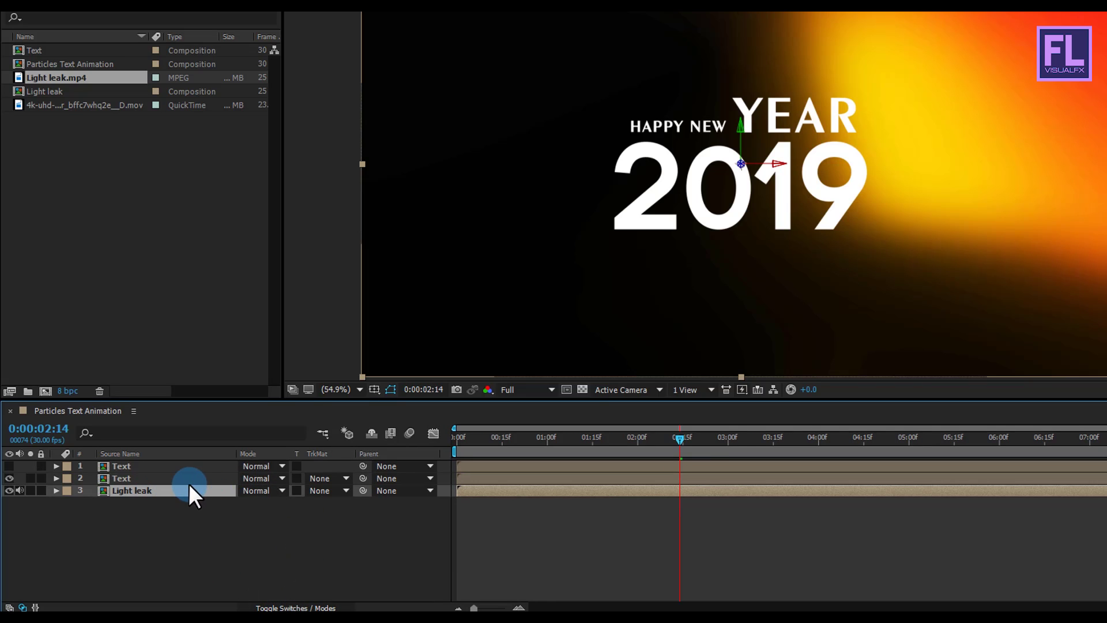
{"action": "left_click", "coordinate": [333, 491]}
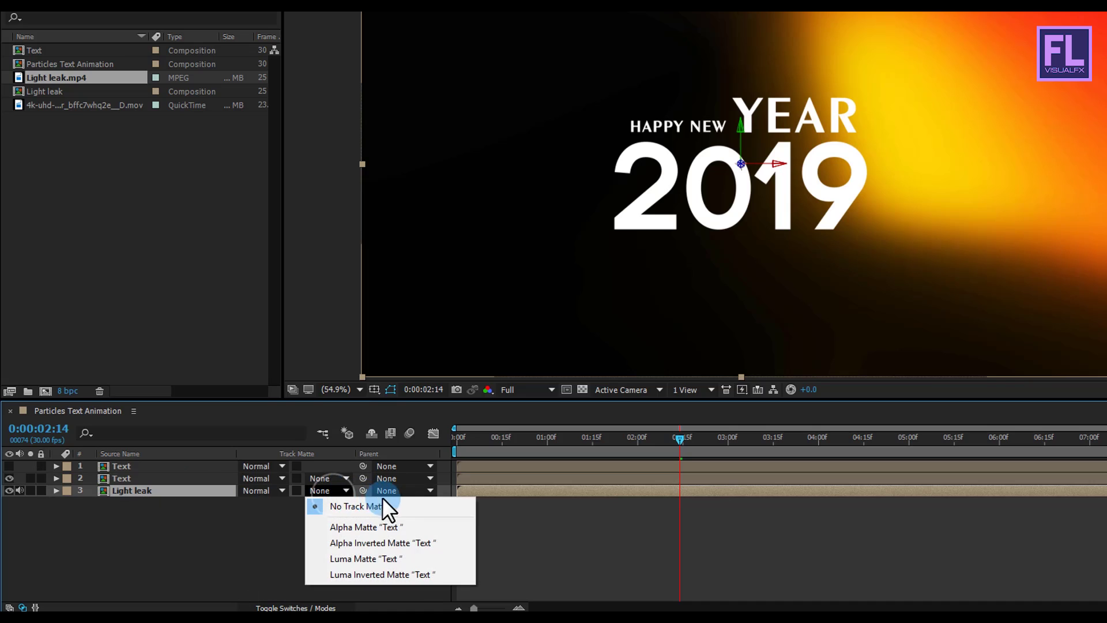
{"action": "left_click", "coordinate": [354, 558]}
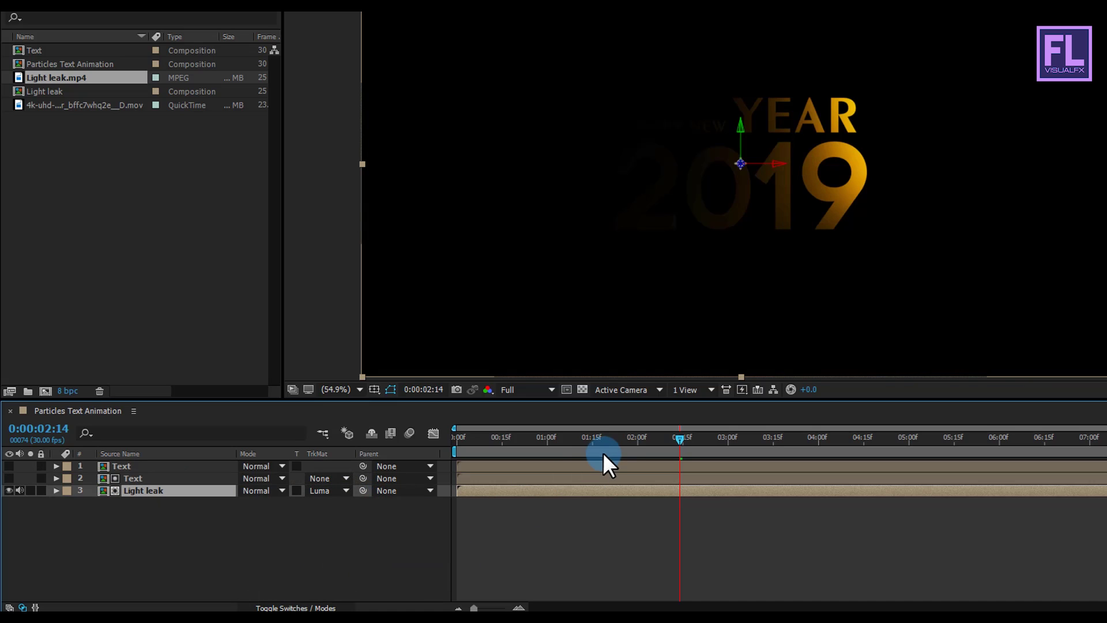
Add a 100% Opacity keyframe to the Light leak layer at 0:00:02:00
{"action": "left_click_drag", "start_coordinate": [536, 443], "coordinate": [638, 441]}
{"action": "left_click", "coordinate": [136, 541]}
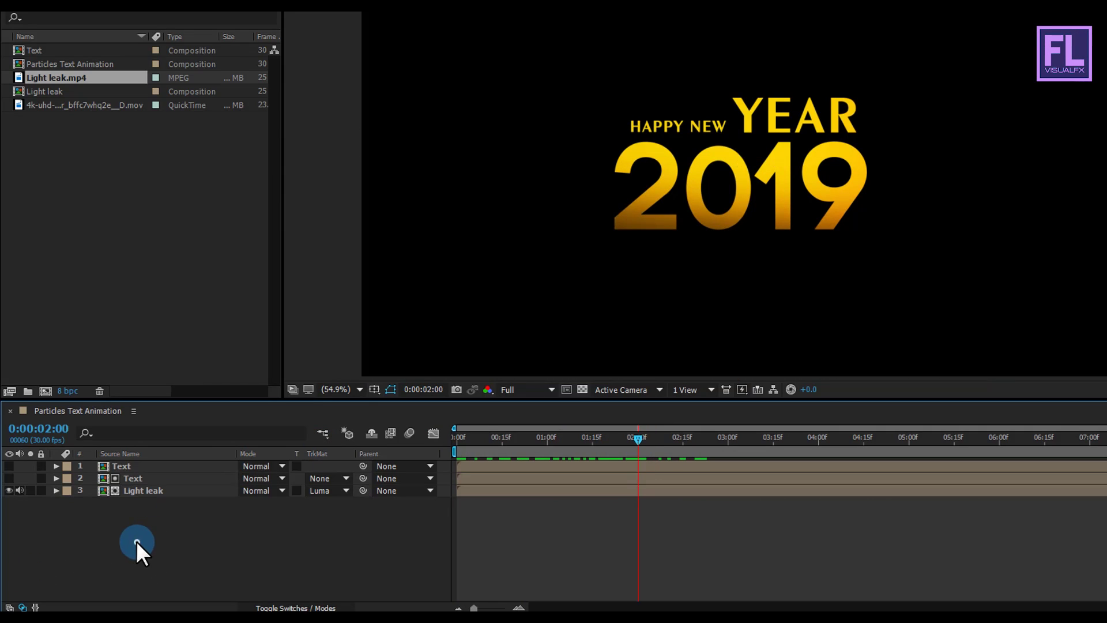
{"action": "left_click", "coordinate": [141, 491]}
{"action": "key", "text": "t"}
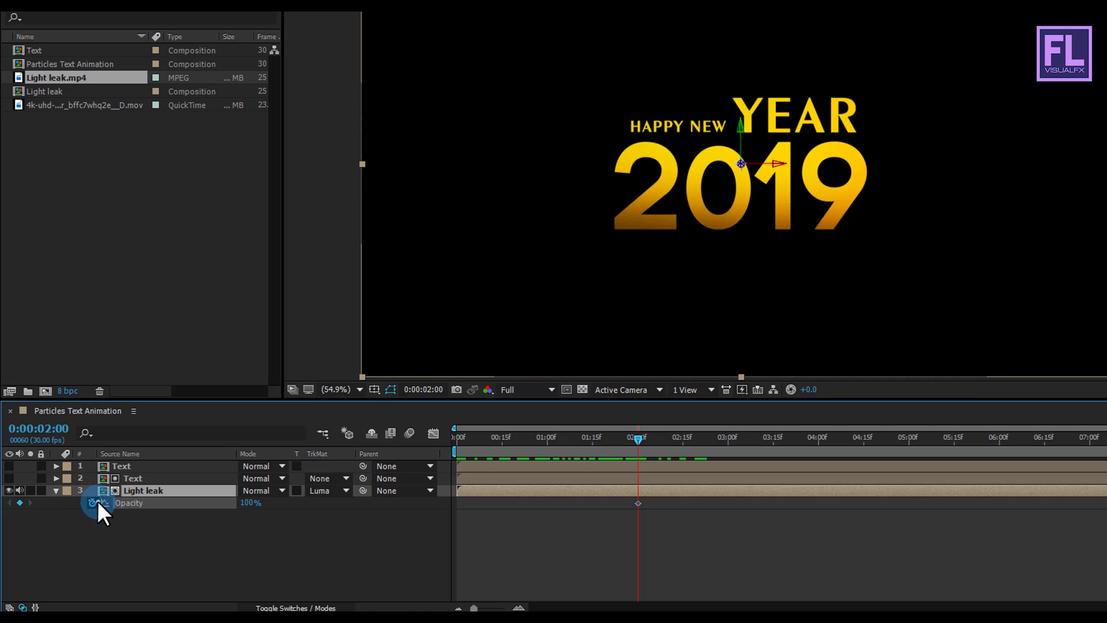
Set the Light leak layer's Opacity to 0% at 0:00:03:20
{"action": "left_click", "coordinate": [678, 453]}
{"action": "left_click_drag", "start_coordinate": [684, 437], "coordinate": [788, 437]}
{"action": "left_click", "coordinate": [447, 455]}
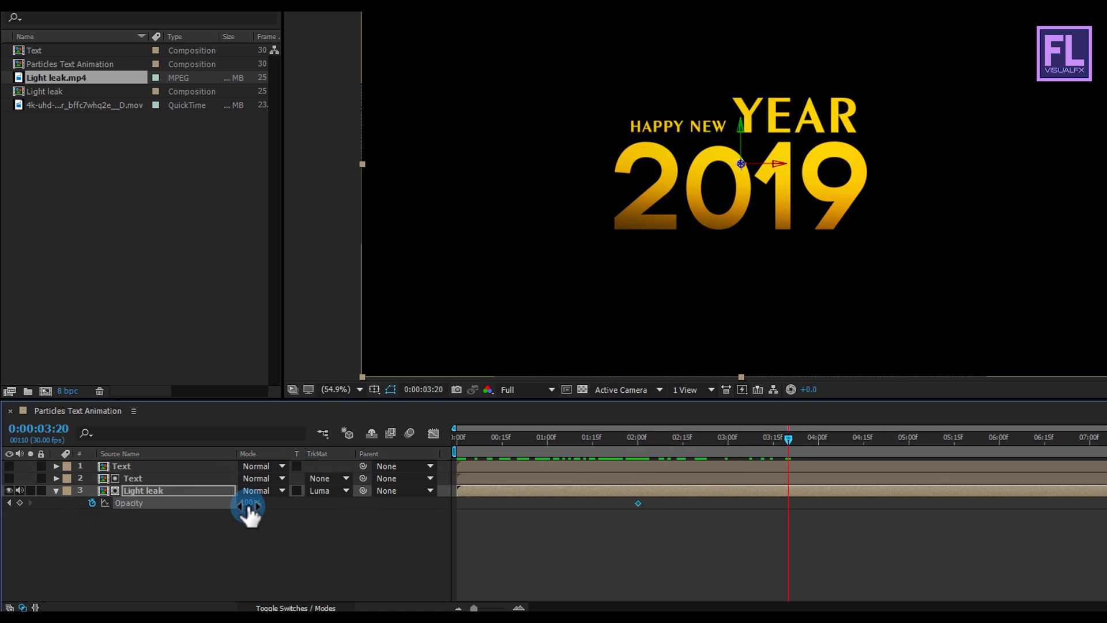
{"action": "left_click_drag", "start_coordinate": [249, 510], "coordinate": [104, 508]}
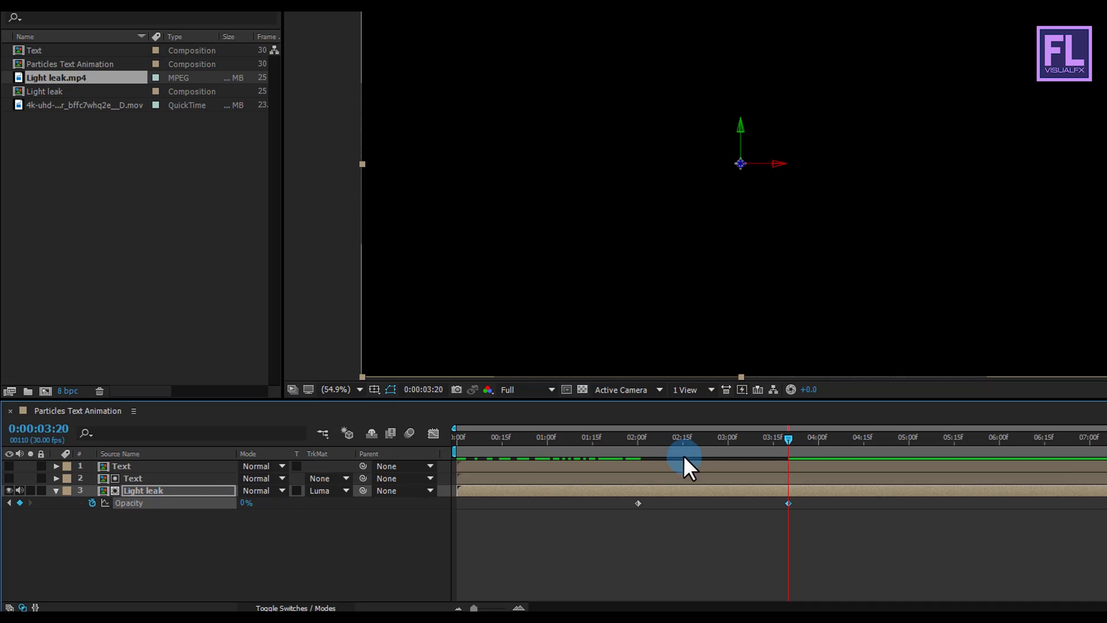
Unhide the uppermost Text layer and give it a 0% Opacity keyframe at 0:00:02:00
{"action": "left_click", "coordinate": [143, 465]}
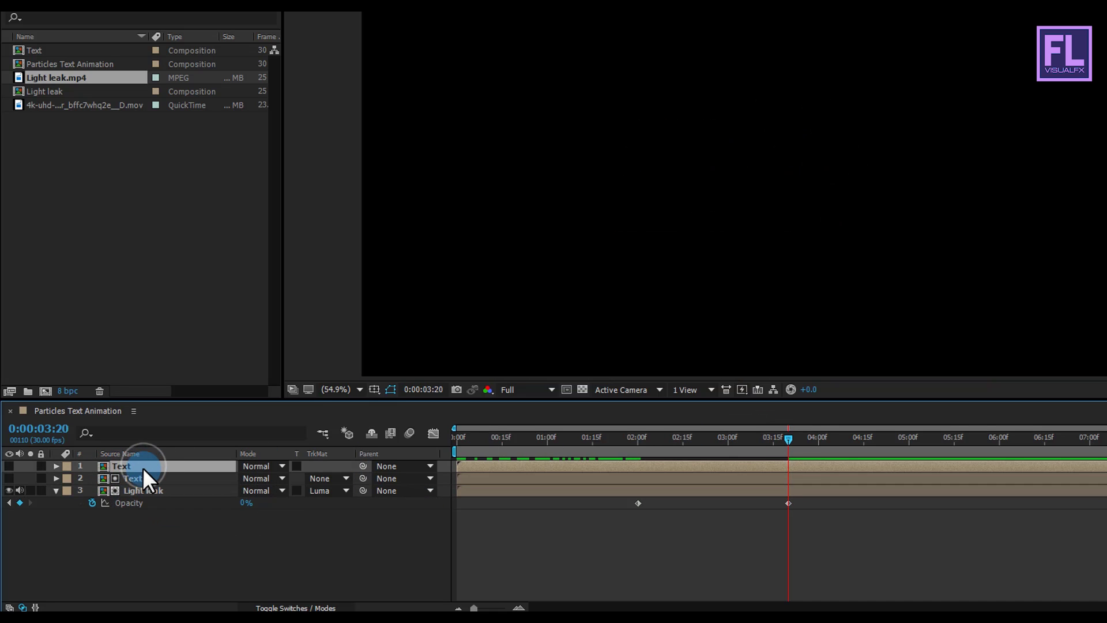
{"action": "left_click", "coordinate": [9, 465]}
{"action": "left_click", "coordinate": [127, 464]}
{"action": "key", "text": "t"}
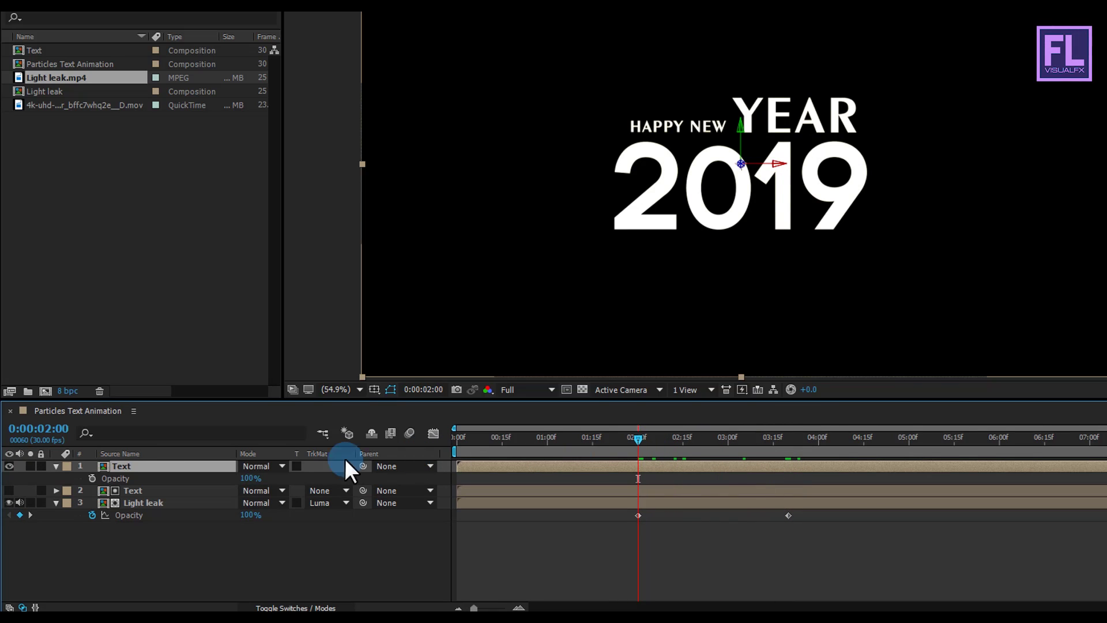
{"action": "left_click", "coordinate": [93, 478]}
{"action": "left_click", "coordinate": [248, 479]}
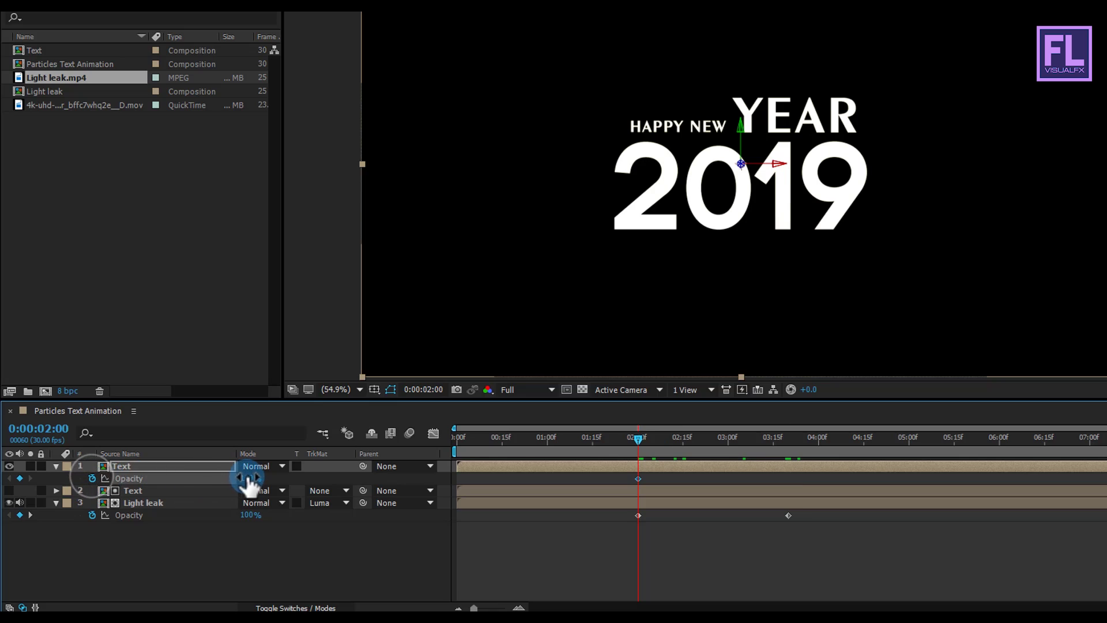
{"action": "type", "text": "0"}
{"action": "key", "text": "Return"}
Set the uppermost Text layer's Opacity to 100% at 0:00:03:20, collapse the layers' properties and preview the transition
{"action": "left_click_drag", "start_coordinate": [637, 440], "coordinate": [788, 441]}
{"action": "left_click_drag", "start_coordinate": [245, 478], "coordinate": [339, 476]}
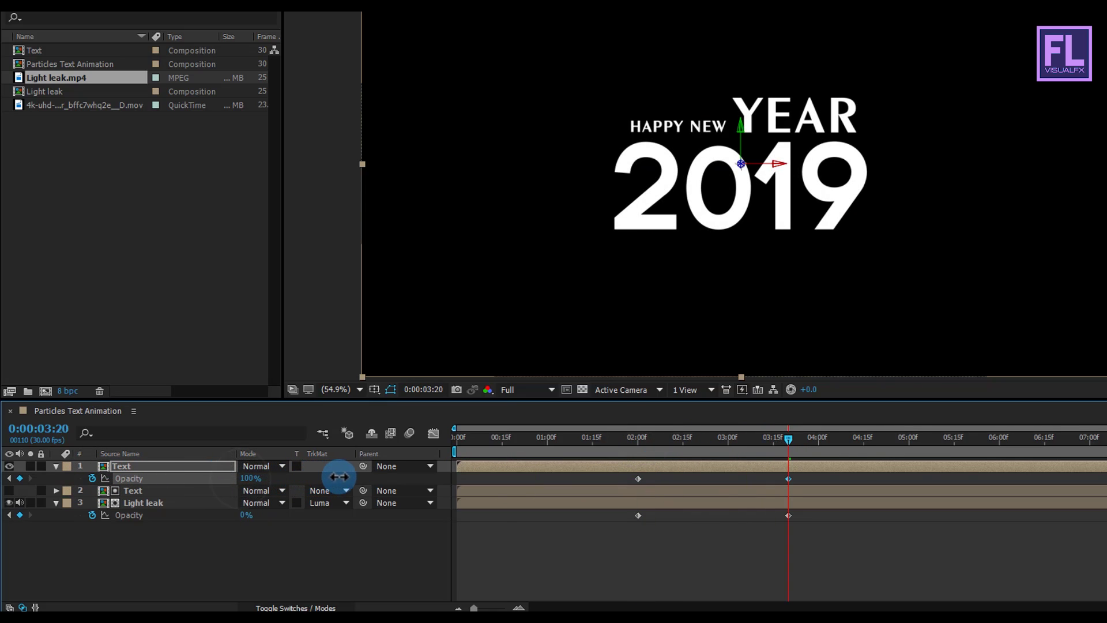
{"action": "left_click", "coordinate": [55, 465]}
{"action": "left_click", "coordinate": [55, 503]}
{"action": "left_click", "coordinate": [221, 524]}
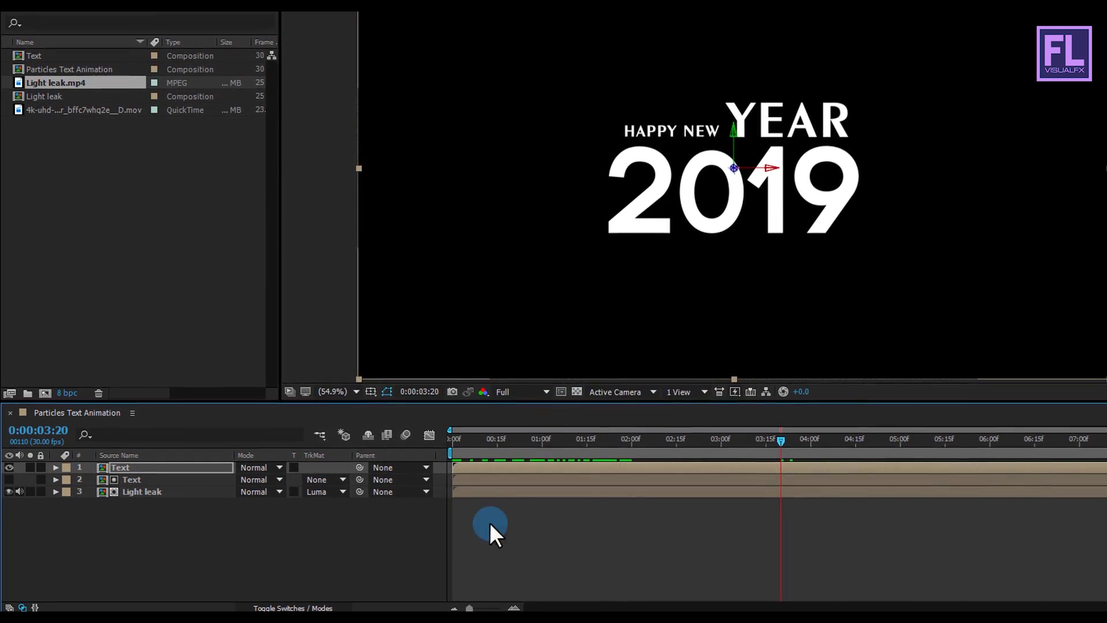
{"action": "left_click_drag", "start_coordinate": [785, 440], "coordinate": [669, 466]}
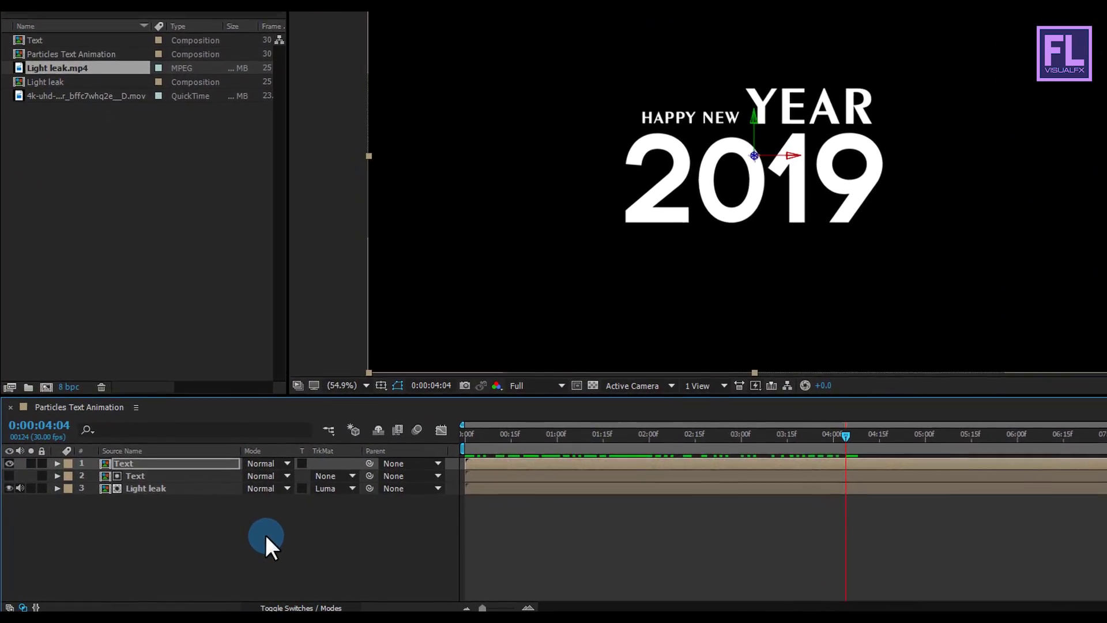
Create a black 1920 x 1080 px solid layer named "Particles"
{"action": "right_click", "coordinate": [141, 539]}
{"action": "mouse_move", "coordinate": [179, 413]}
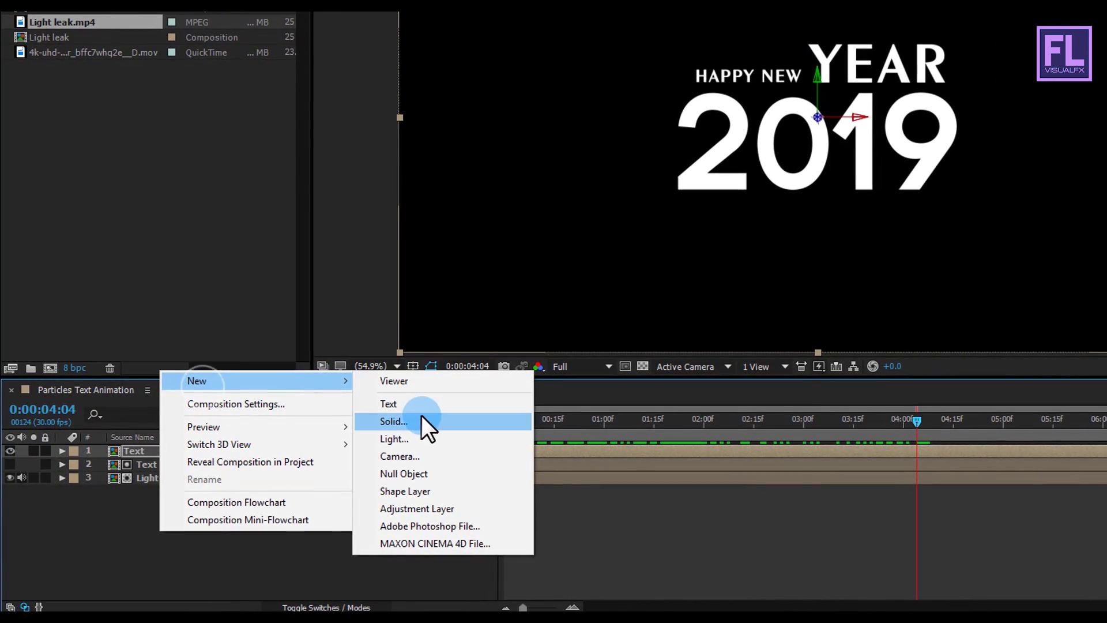
{"action": "left_click", "coordinate": [412, 423]}
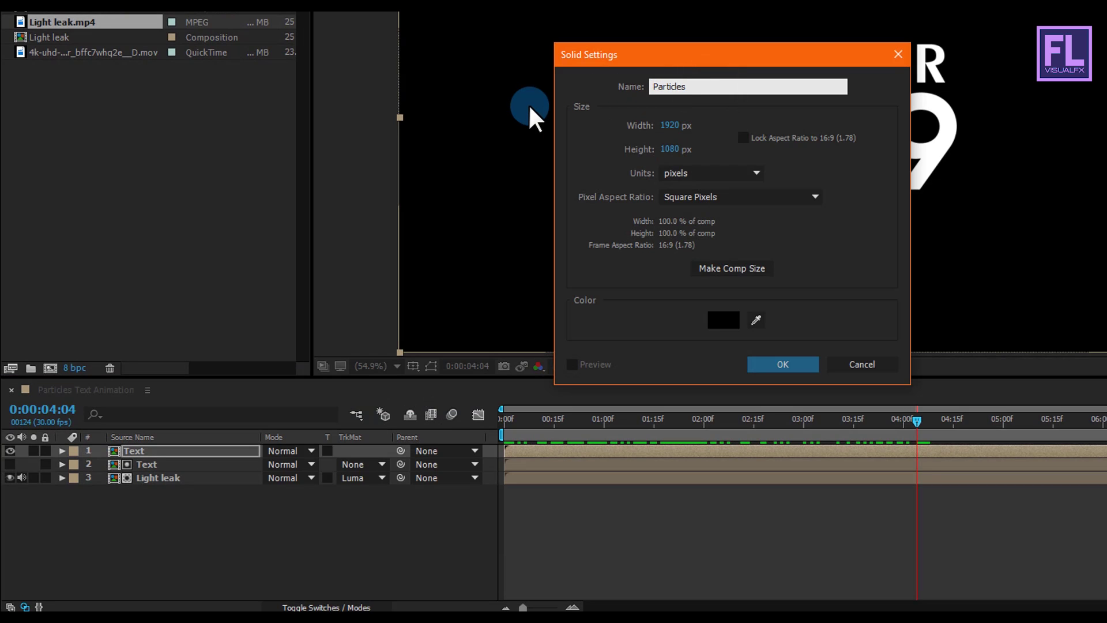
{"action": "left_click", "coordinate": [782, 363]}
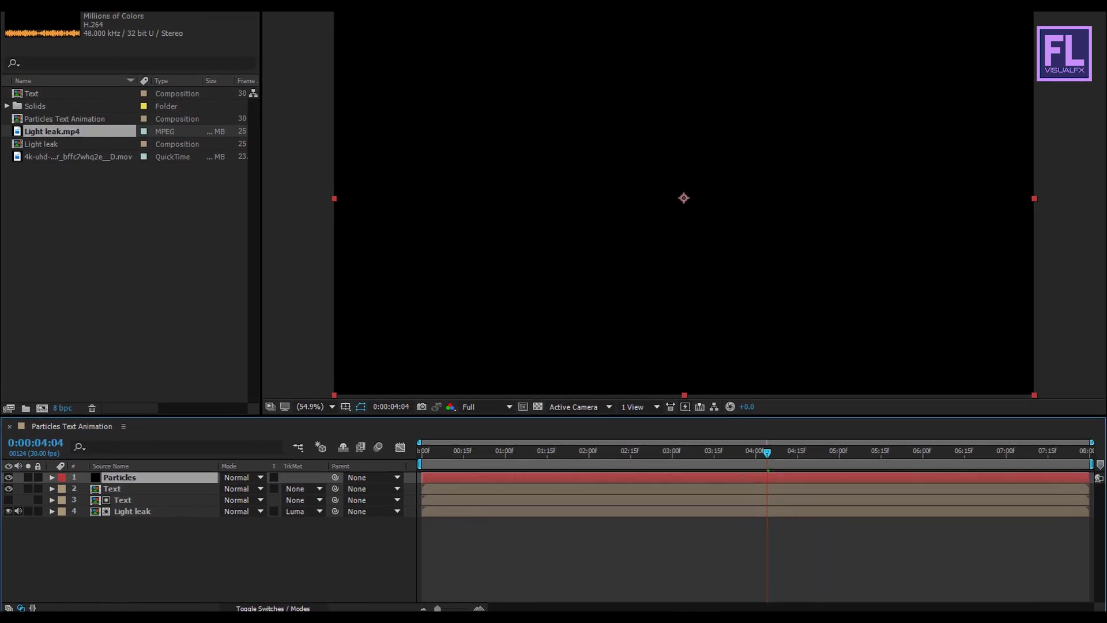
Find the Particular effect and apply it to the Particles layer
{"action": "left_click_drag", "start_coordinate": [1031, 179], "coordinate": [261, 451]}
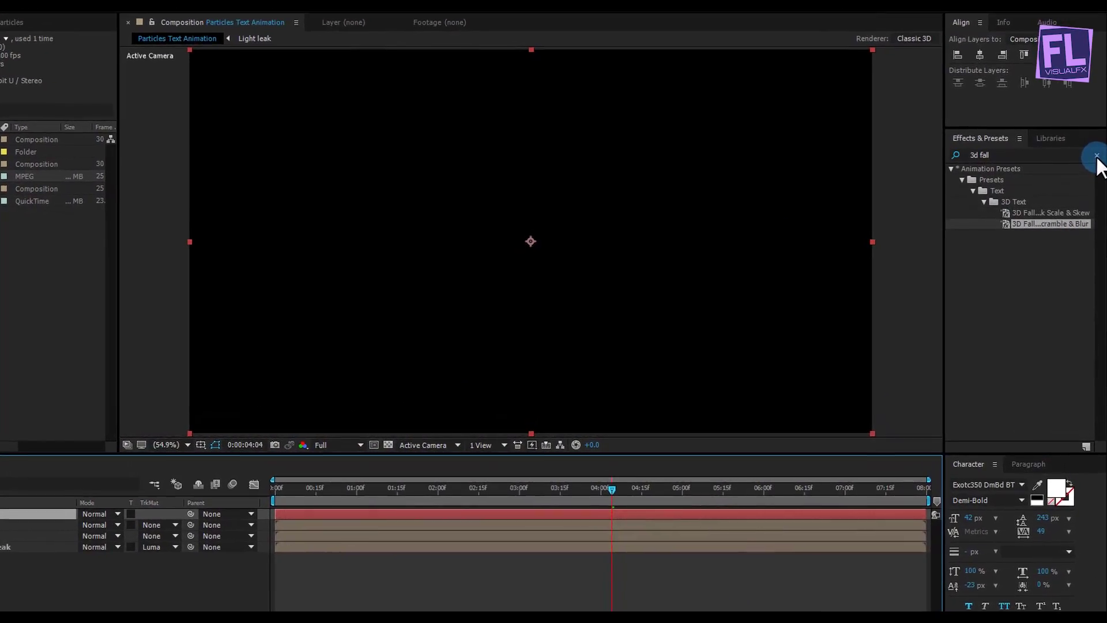
{"action": "left_click", "coordinate": [1096, 156]}
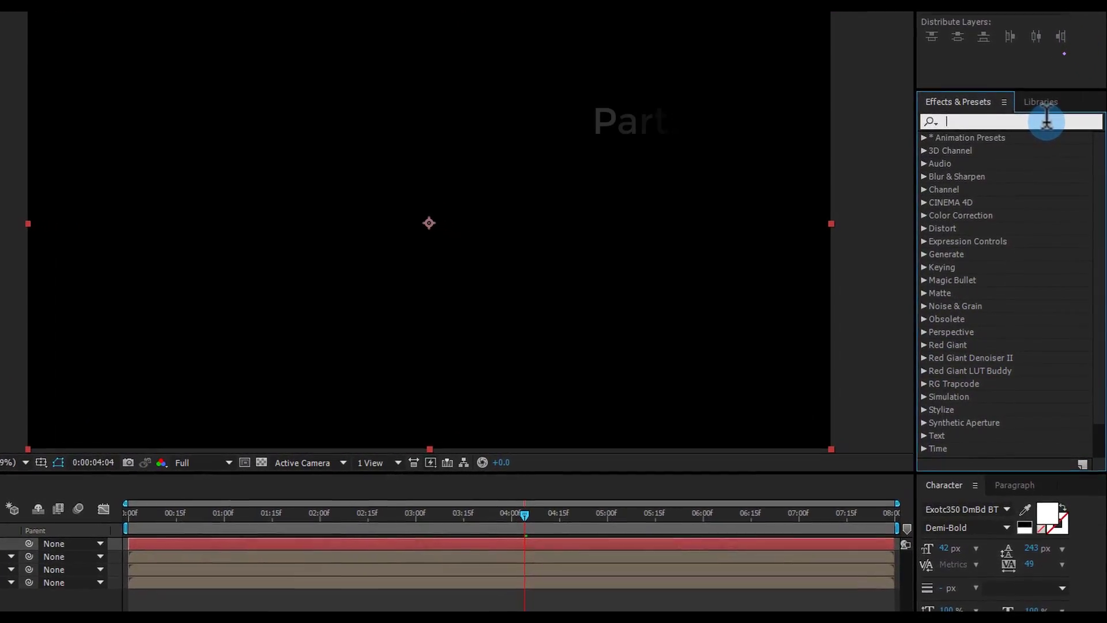
{"action": "type", "text": "parti"}
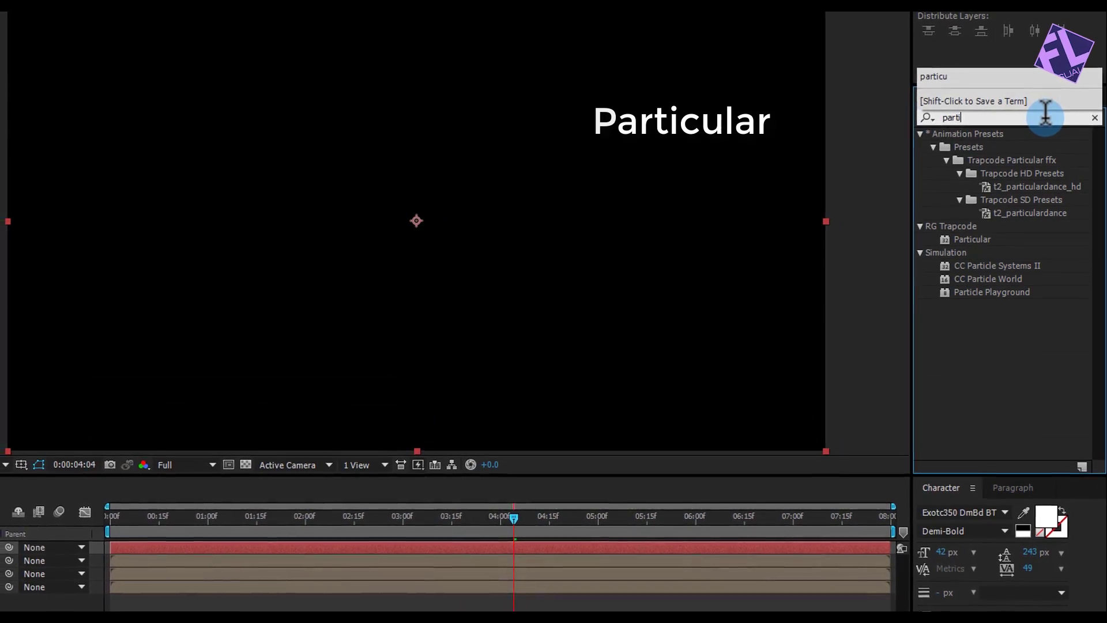
{"action": "type", "text": "cu"}
{"action": "left_click", "coordinate": [976, 238]}
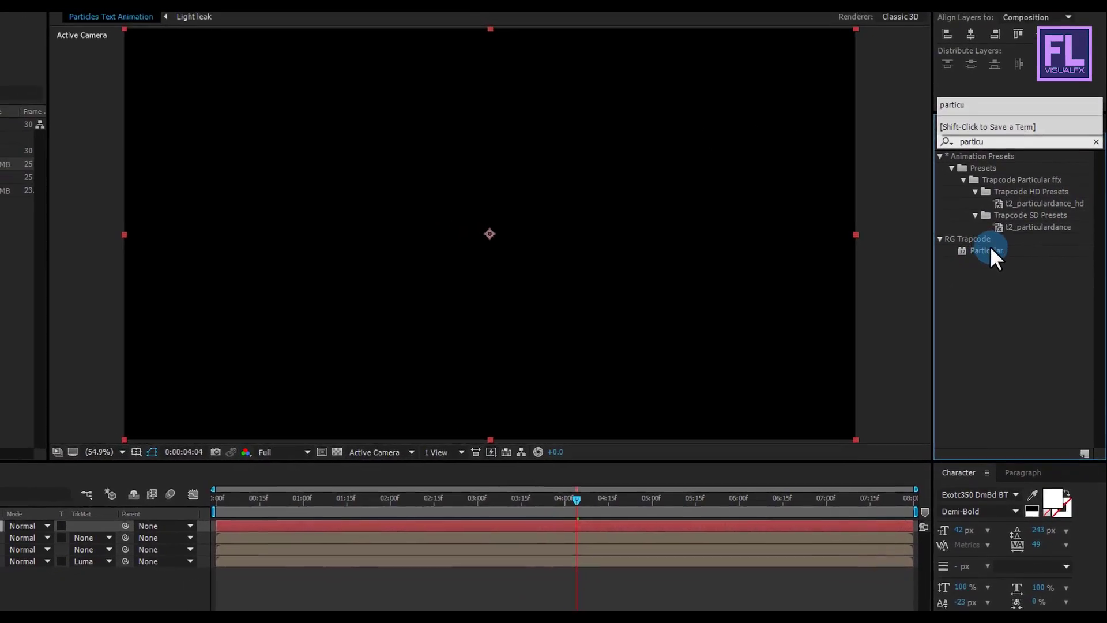
{"action": "left_click_drag", "start_coordinate": [990, 249], "coordinate": [586, 235]}
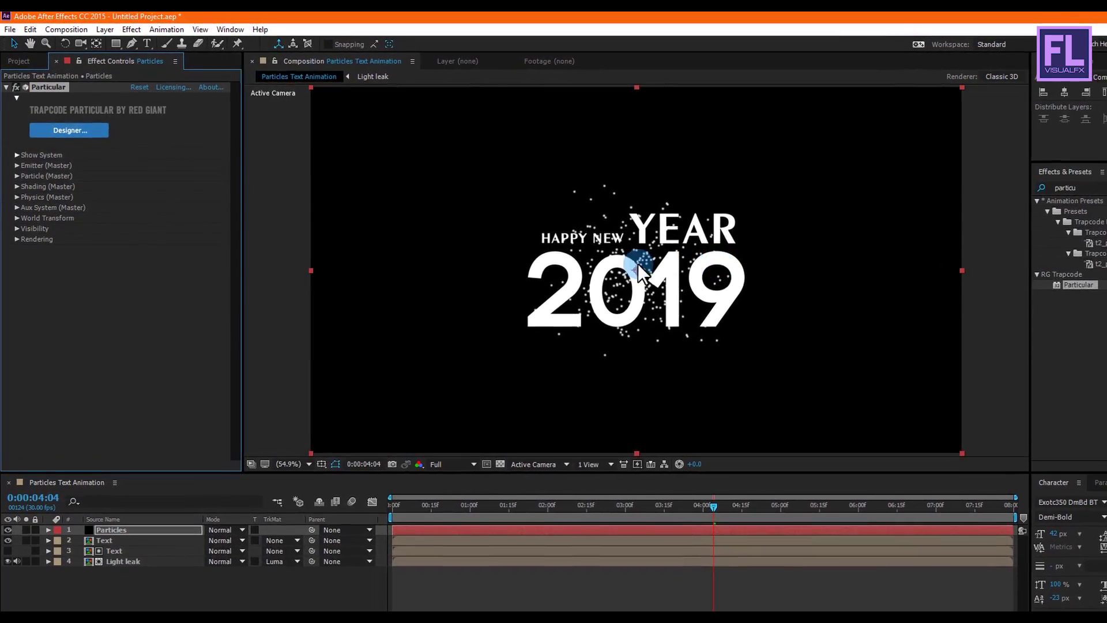
Add a Particles/sec keyframe of 0 to Particular's emitter at 0:00:02:00
{"action": "left_click", "coordinate": [16, 165]}
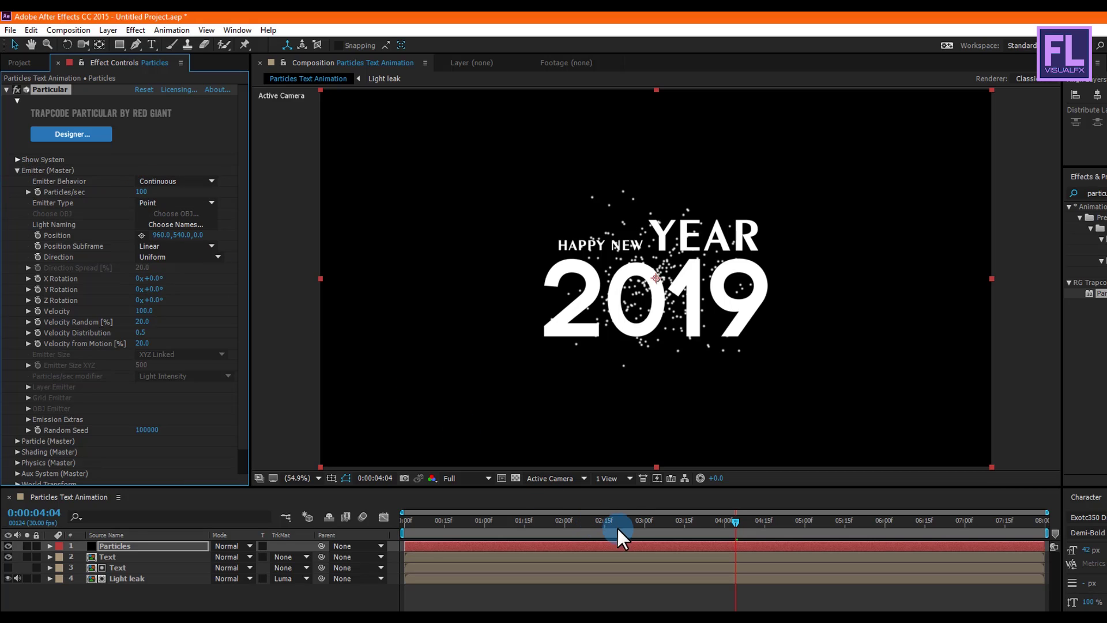
{"action": "left_click_drag", "start_coordinate": [617, 525], "coordinate": [562, 514]}
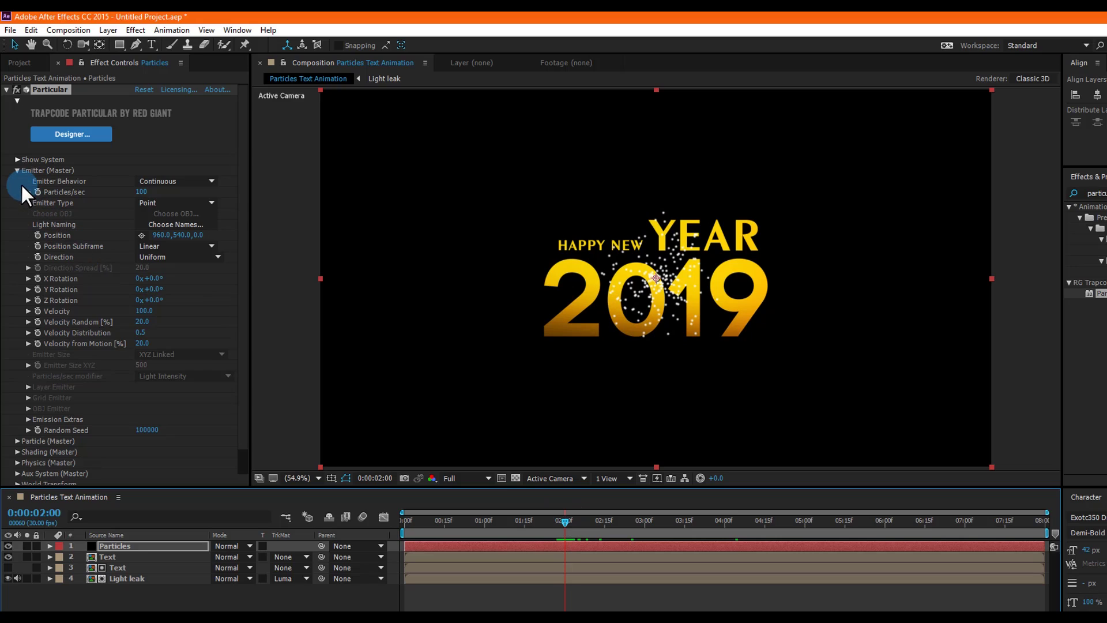
{"action": "left_click", "coordinate": [38, 191]}
{"action": "left_click_drag", "start_coordinate": [138, 192], "coordinate": [111, 193]}
Set the emitter's Particles/sec to 113040 at 0:00:02:10
{"action": "left_click_drag", "start_coordinate": [565, 522], "coordinate": [594, 522]}
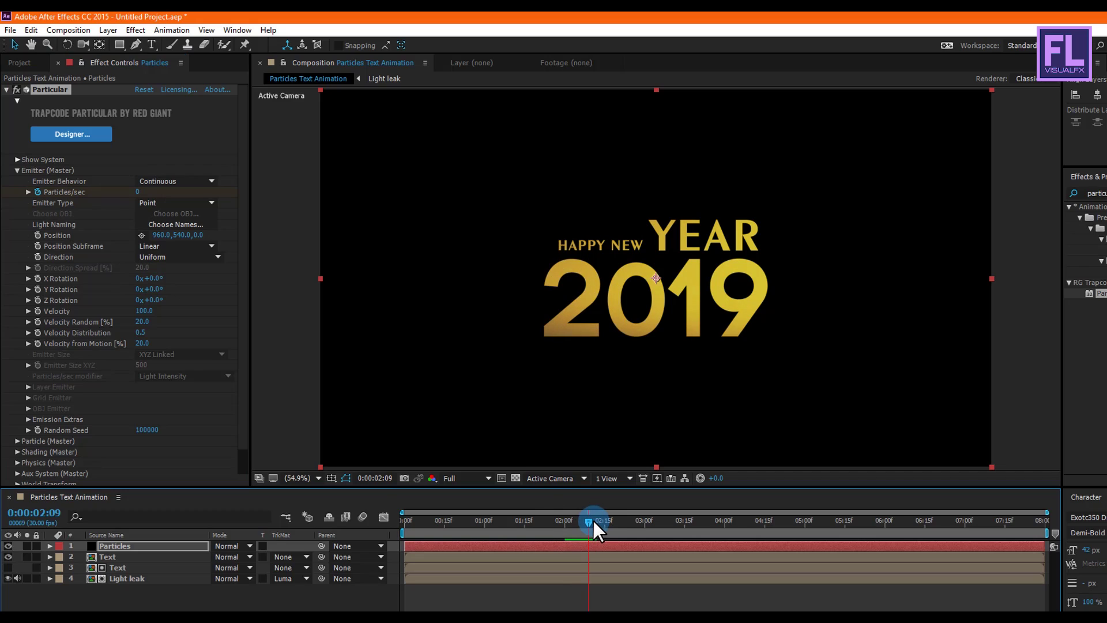
{"action": "left_click", "coordinate": [192, 224]}
{"action": "left_click", "coordinate": [141, 192]}
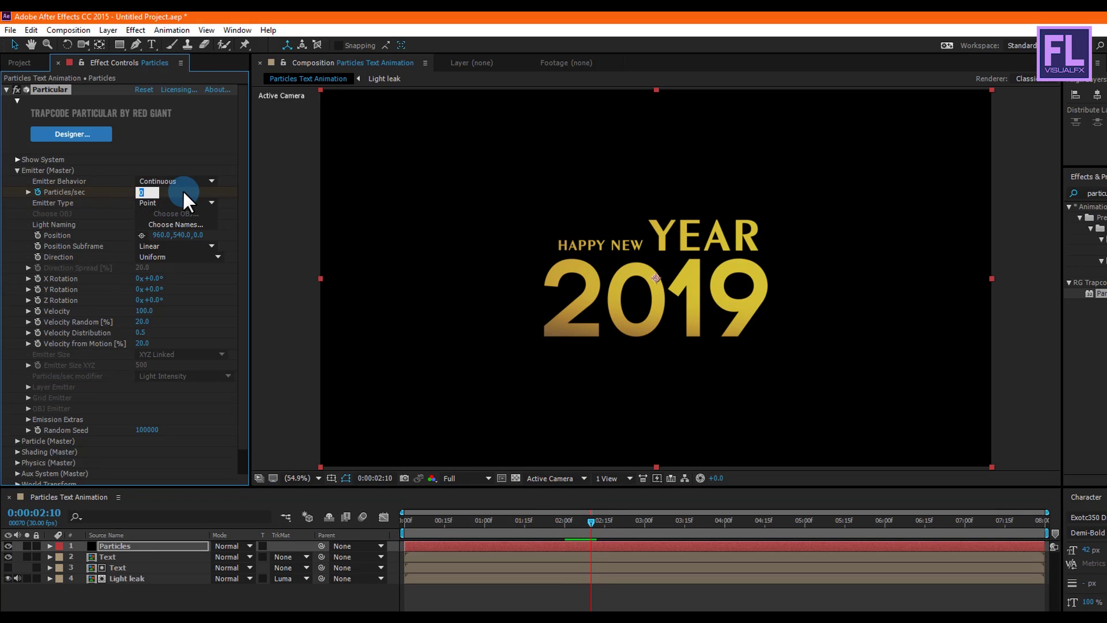
{"action": "type", "text": "11"}
{"action": "type", "text": "3040"}
{"action": "key", "text": "Return"}
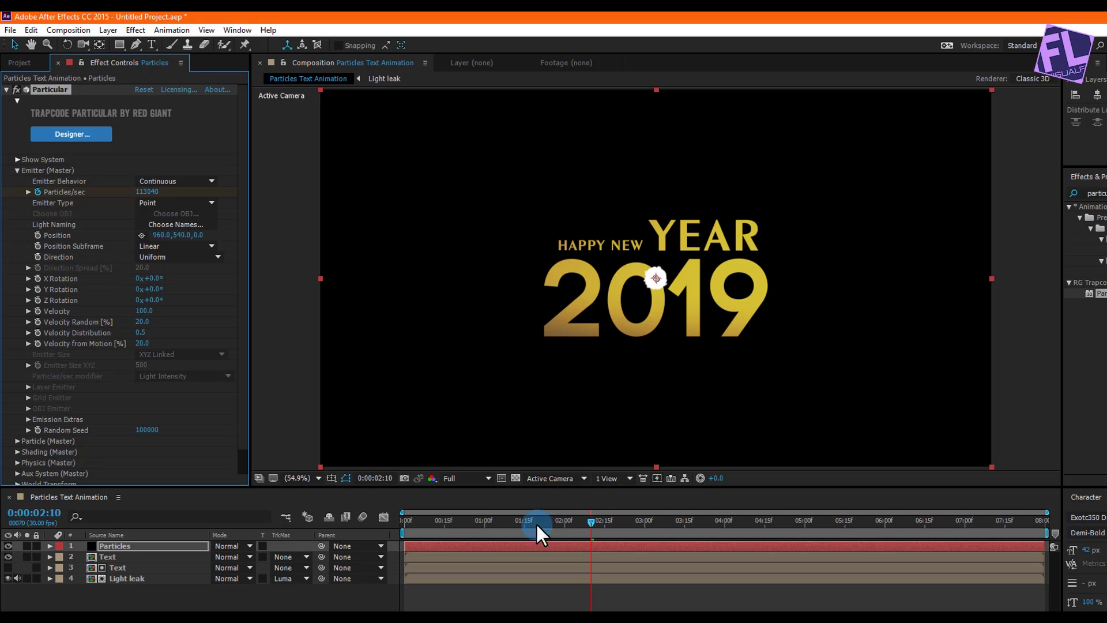
Reveal the Particles layer's keyframes and set Particles/sec to 0 at 0:00:03:10
{"action": "left_click", "coordinate": [160, 545]}
{"action": "key", "text": "u"}
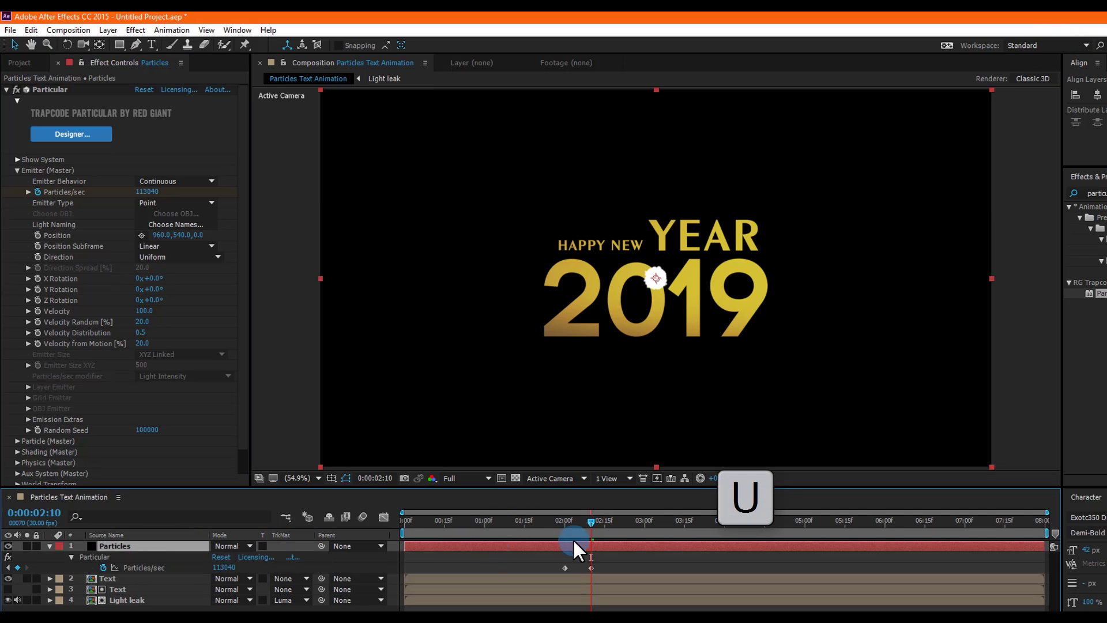
{"action": "left_click_drag", "start_coordinate": [600, 517], "coordinate": [671, 510]}
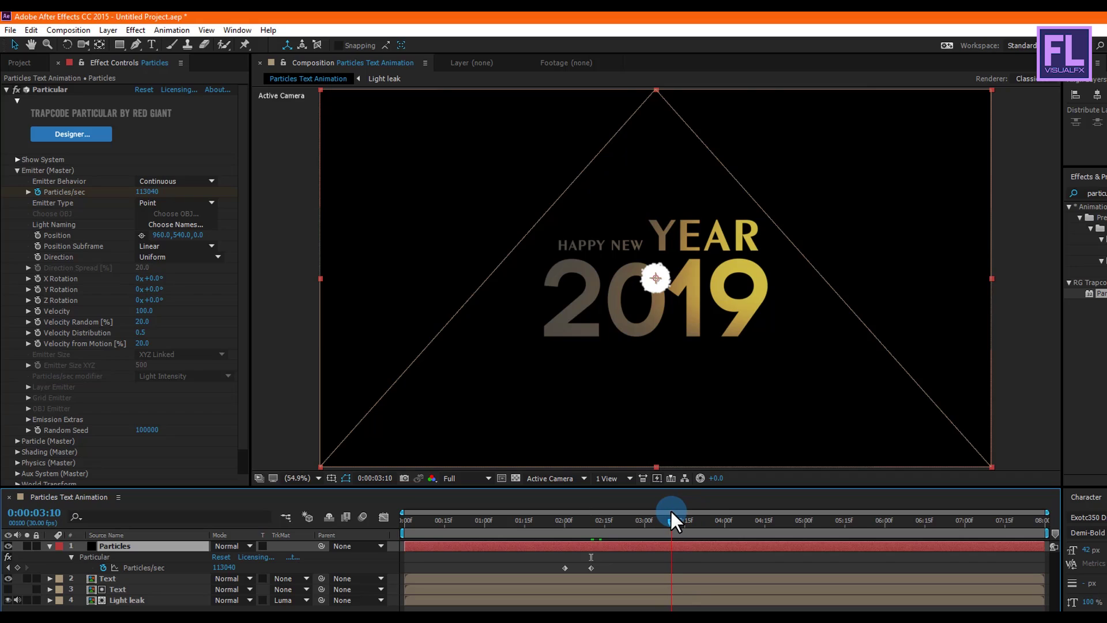
{"action": "left_click", "coordinate": [146, 199]}
{"action": "left_click", "coordinate": [145, 192]}
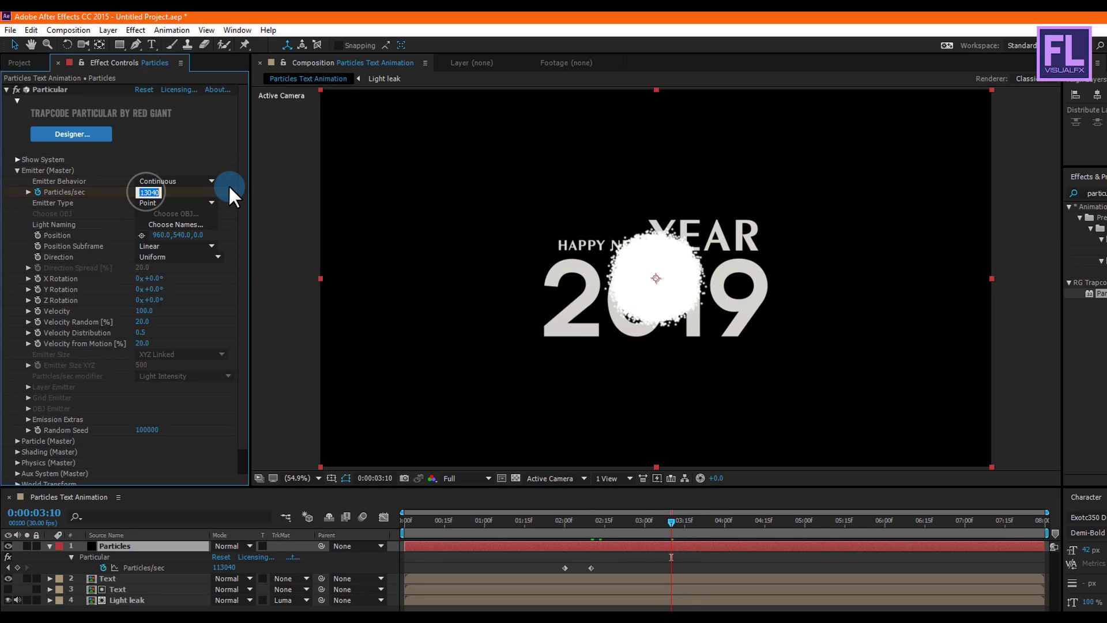
{"action": "type", "text": "0"}
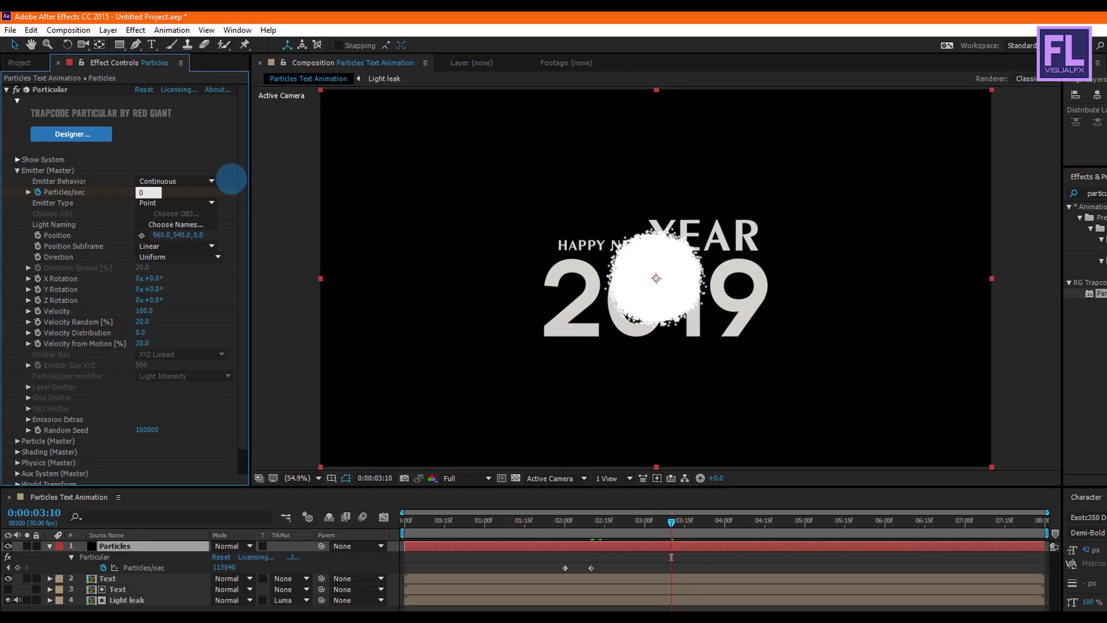
{"action": "key", "text": "Return"}
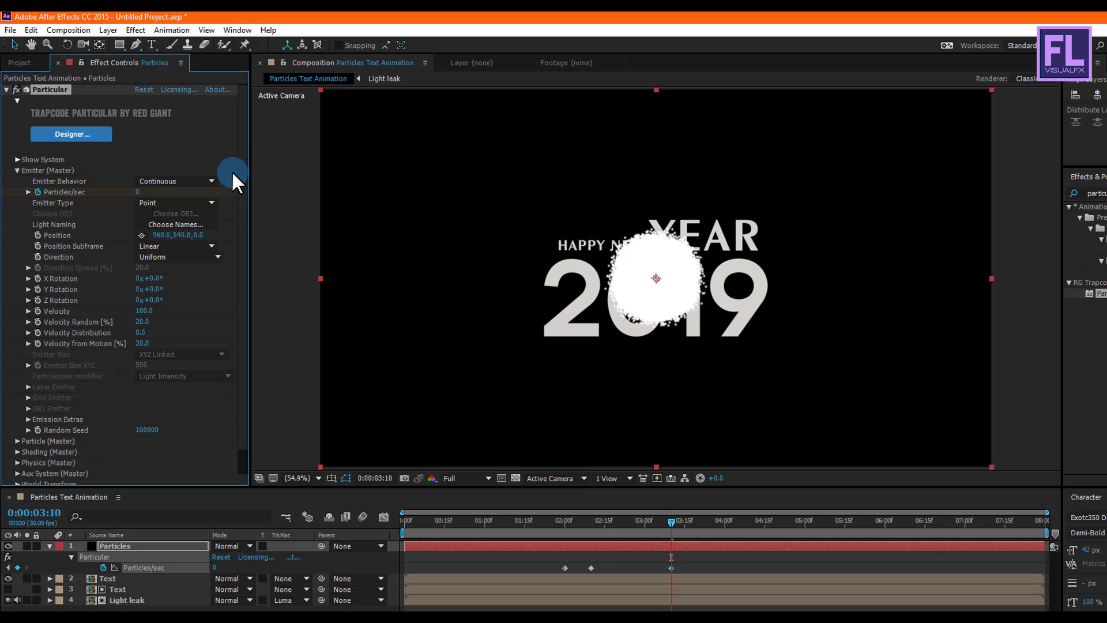
Change the Emitter Type to Layer and set the emitter's Velocity to 50
{"action": "left_click", "coordinate": [199, 202]}
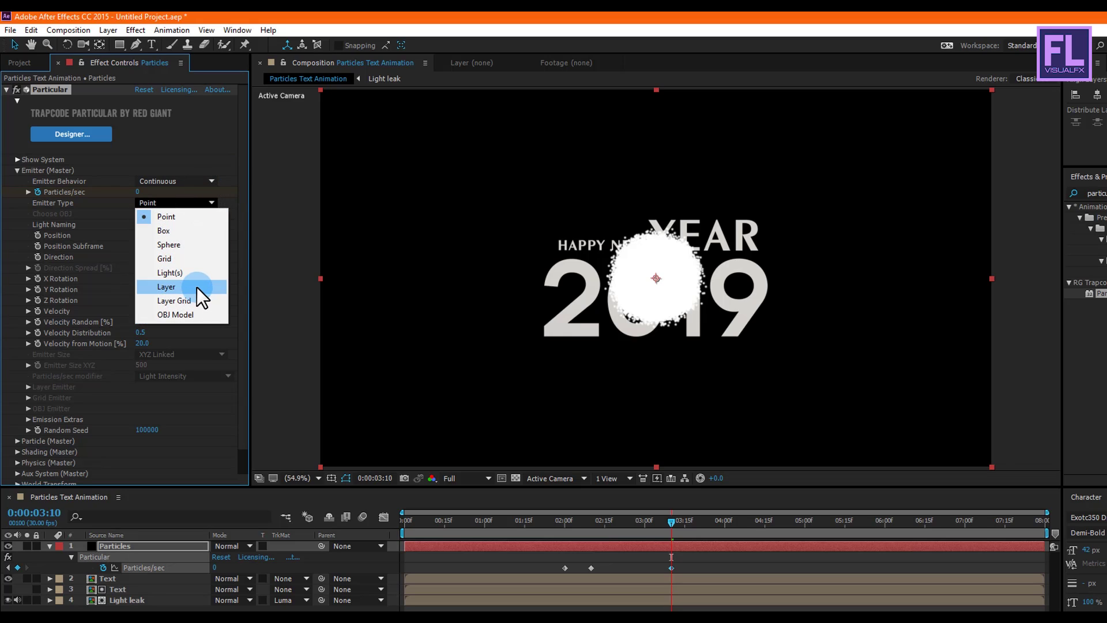
{"action": "left_click", "coordinate": [196, 287]}
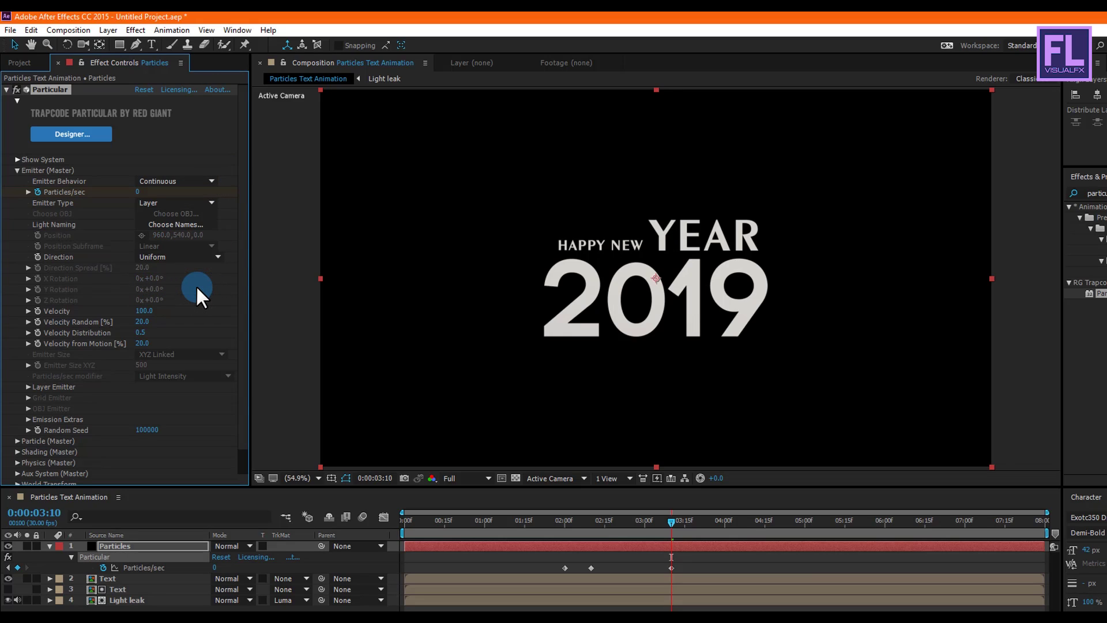
{"action": "left_click", "coordinate": [145, 311]}
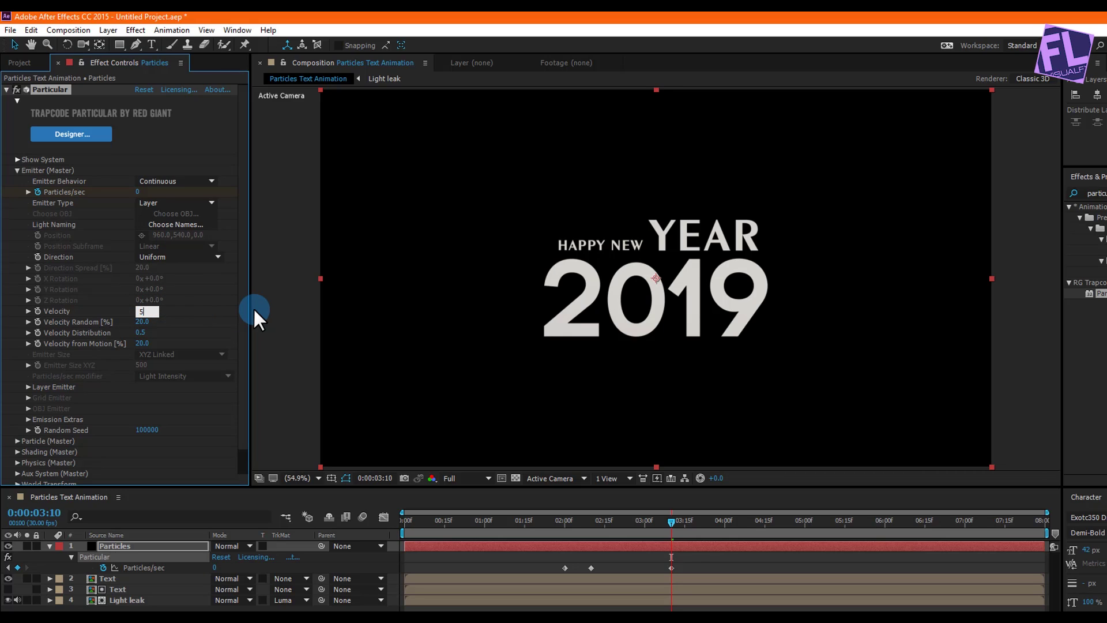
{"action": "type", "text": "50"}
{"action": "left_click", "coordinate": [122, 363]}
Set the emitter's Velocity Random to 83% and its Velocity from Motion to 0%
{"action": "left_click", "coordinate": [143, 321]}
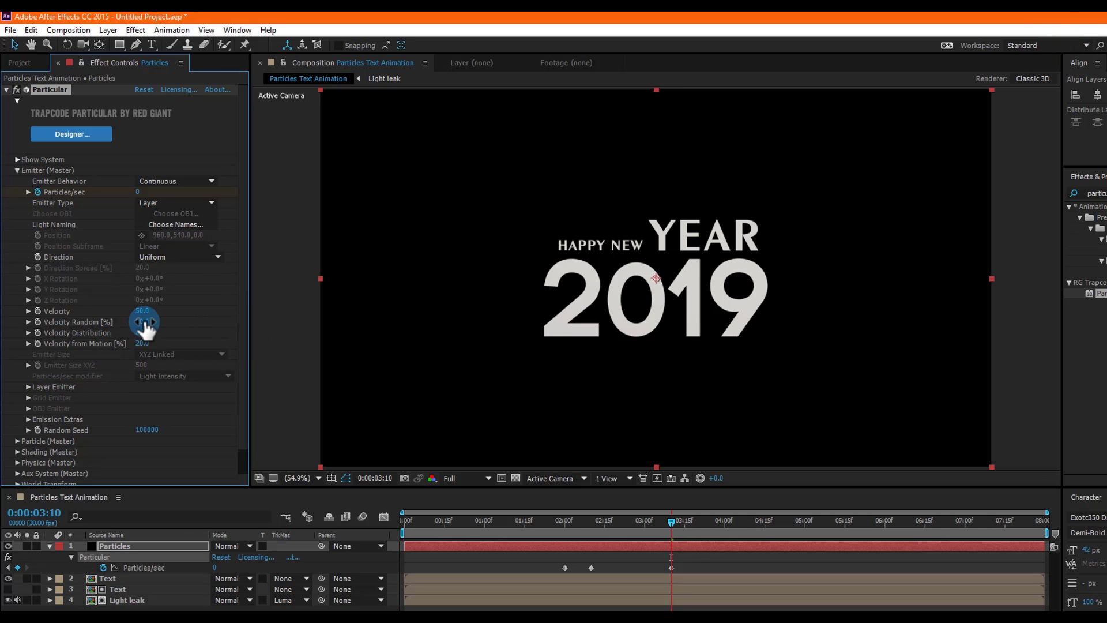
{"action": "type", "text": "83"}
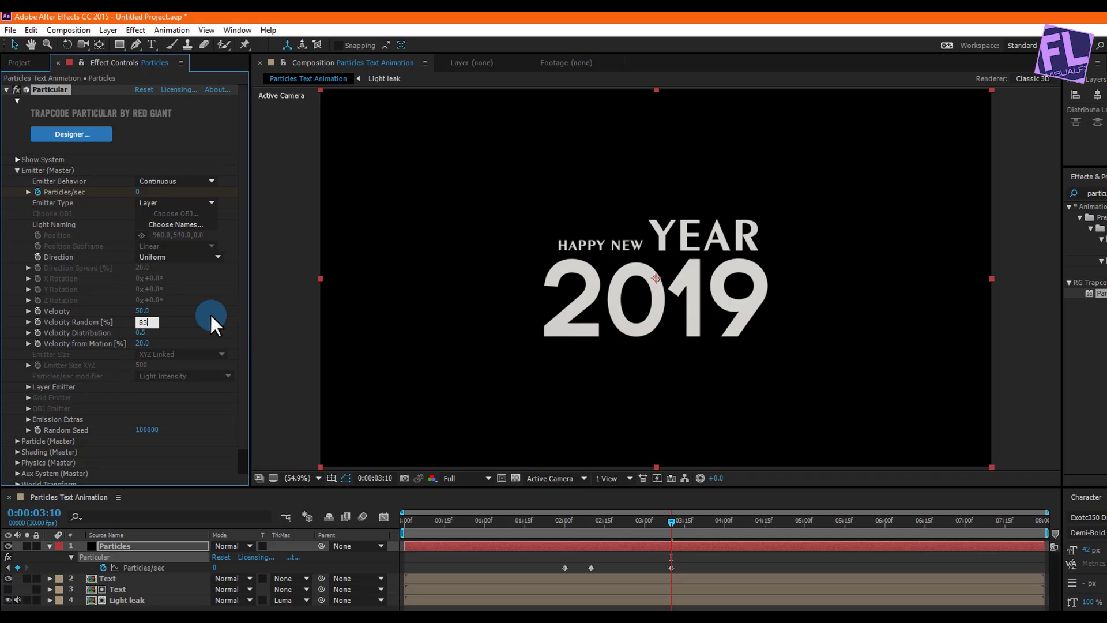
{"action": "left_click", "coordinate": [102, 369]}
{"action": "left_click", "coordinate": [143, 344]}
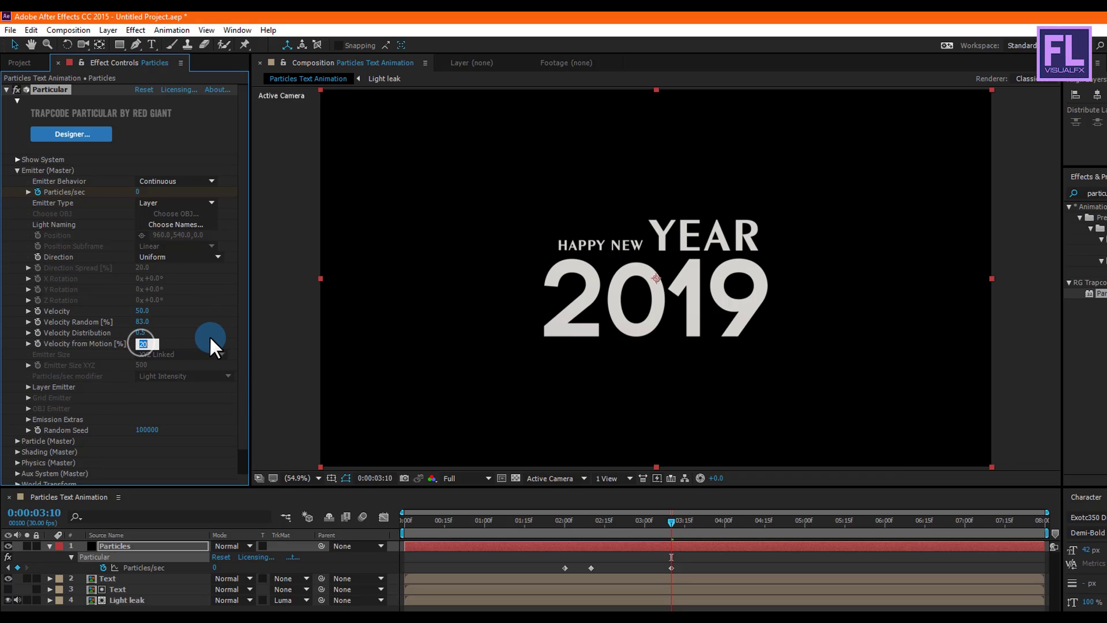
{"action": "type", "text": "0"}
{"action": "left_click", "coordinate": [201, 340]}
Configure the Layer Emitter to use layer 3. Text, with Current Time sampling and Lightness - Size as the RGB usage
{"action": "scroll", "coordinate": [167, 358], "scroll_direction": "down", "scroll_amount": 1}
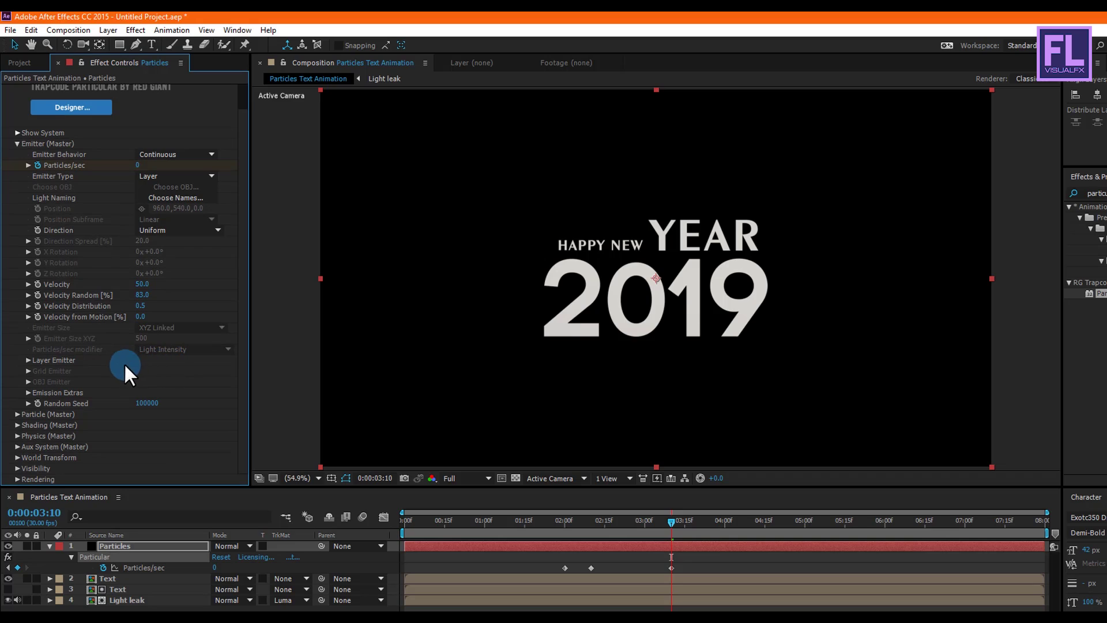
{"action": "left_click", "coordinate": [28, 359]}
{"action": "left_click", "coordinate": [165, 369]}
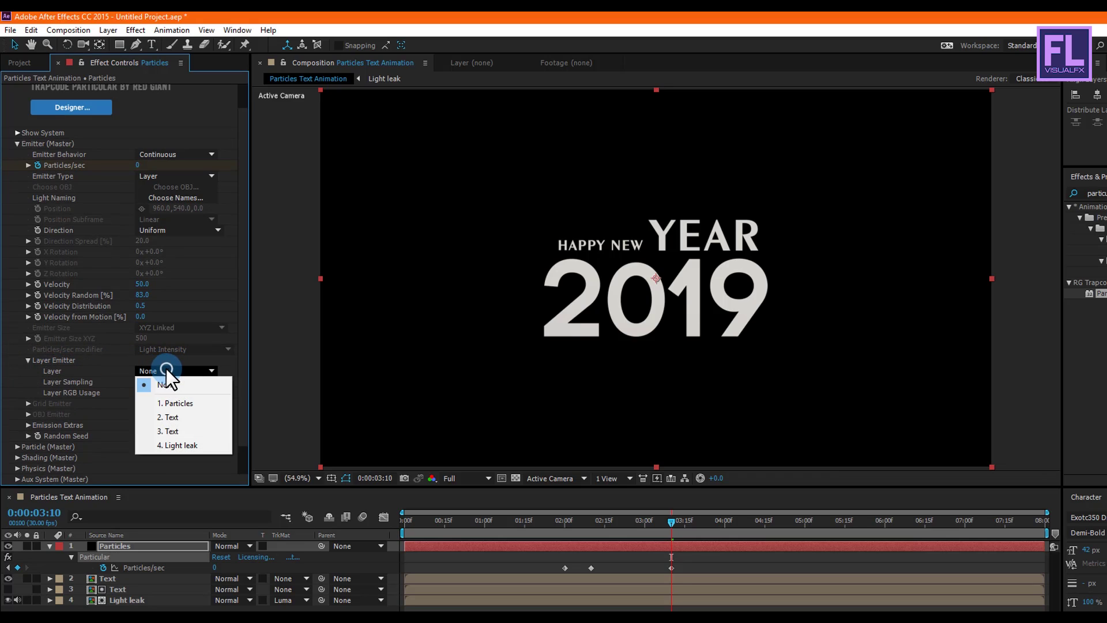
{"action": "left_click", "coordinate": [175, 418]}
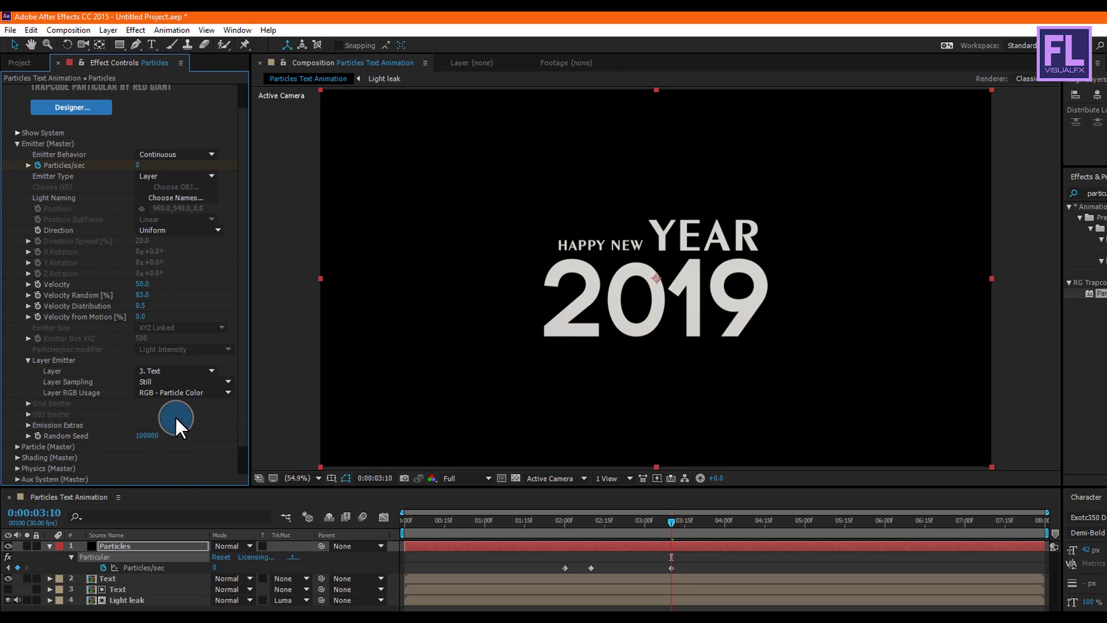
{"action": "left_click", "coordinate": [159, 381]}
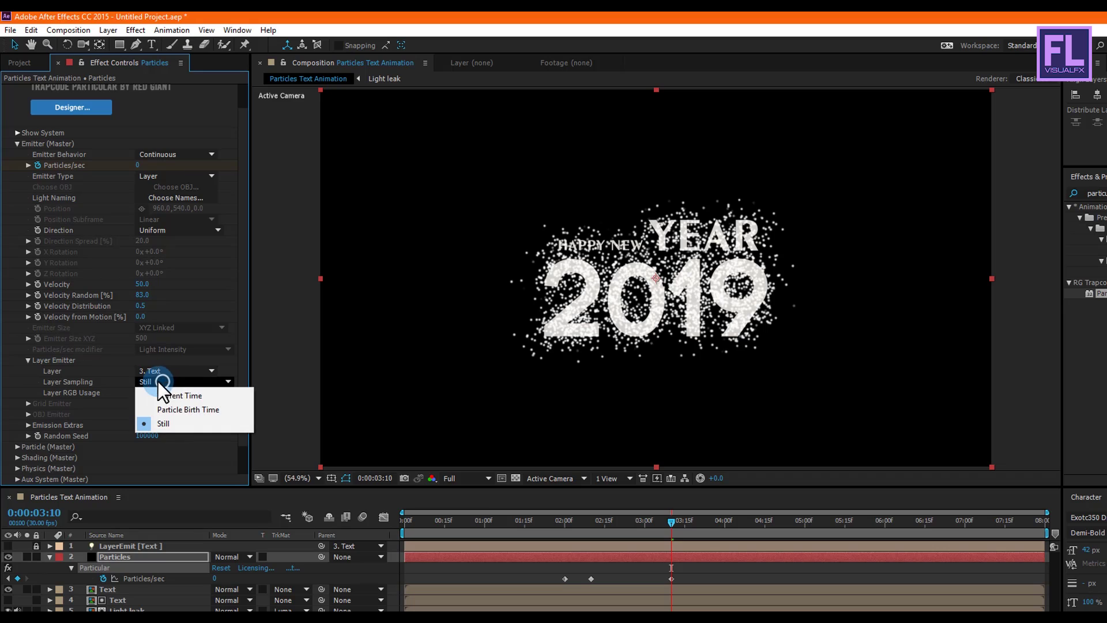
{"action": "left_click", "coordinate": [171, 395]}
{"action": "left_click", "coordinate": [171, 393]}
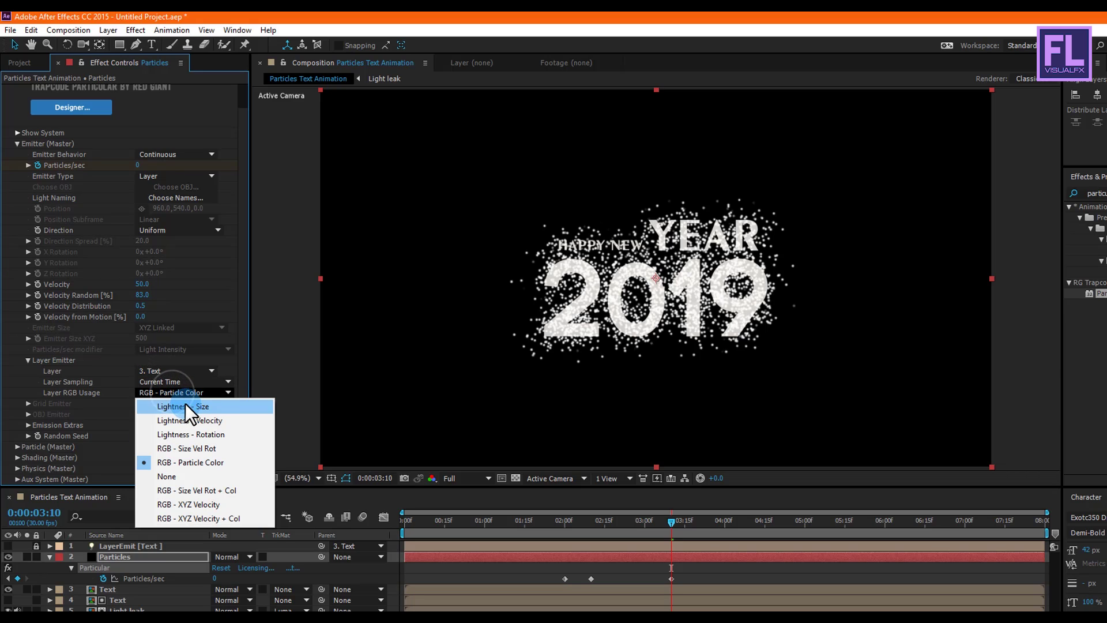
{"action": "left_click", "coordinate": [188, 406]}
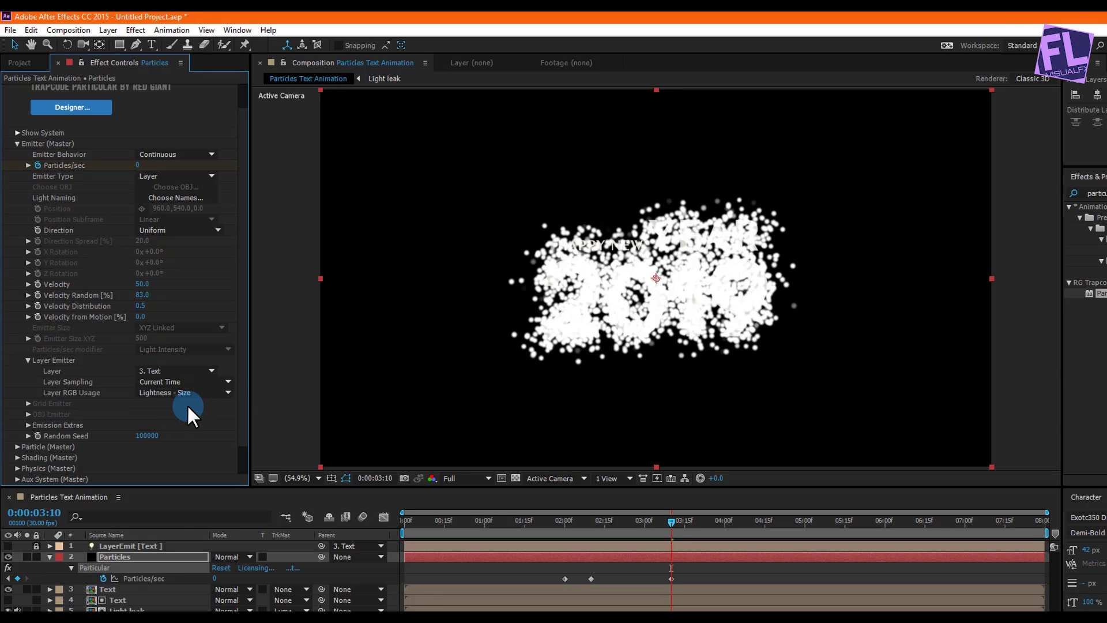
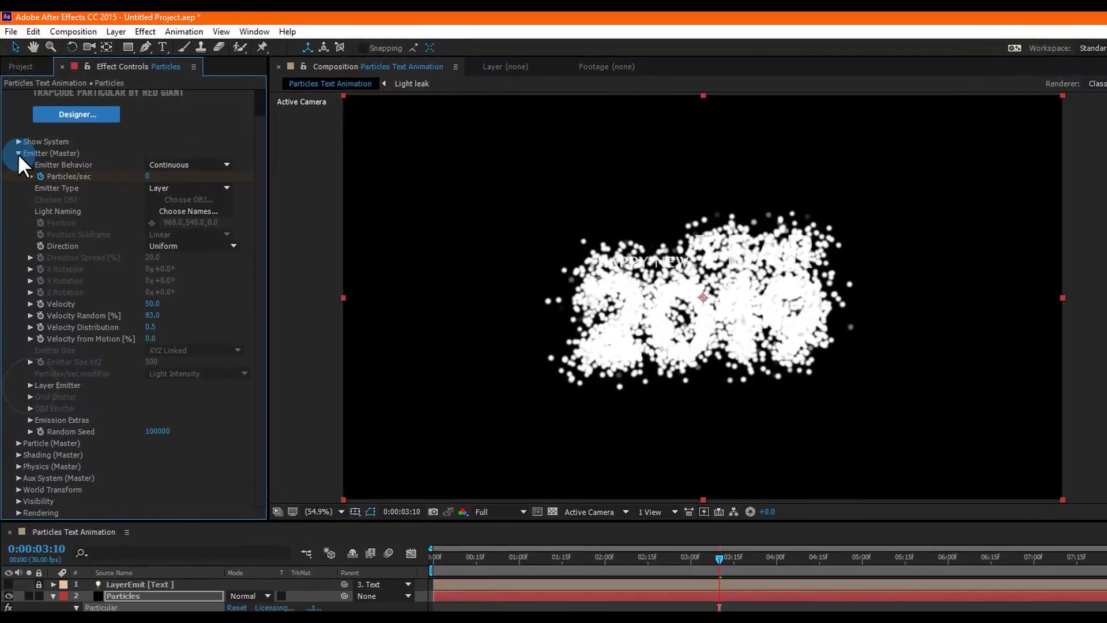
In Particular's Particle settings, set Sphere Feather to 10 and the Particle Type to Glow Sphere (No DOF)
{"action": "left_click", "coordinate": [20, 216]}
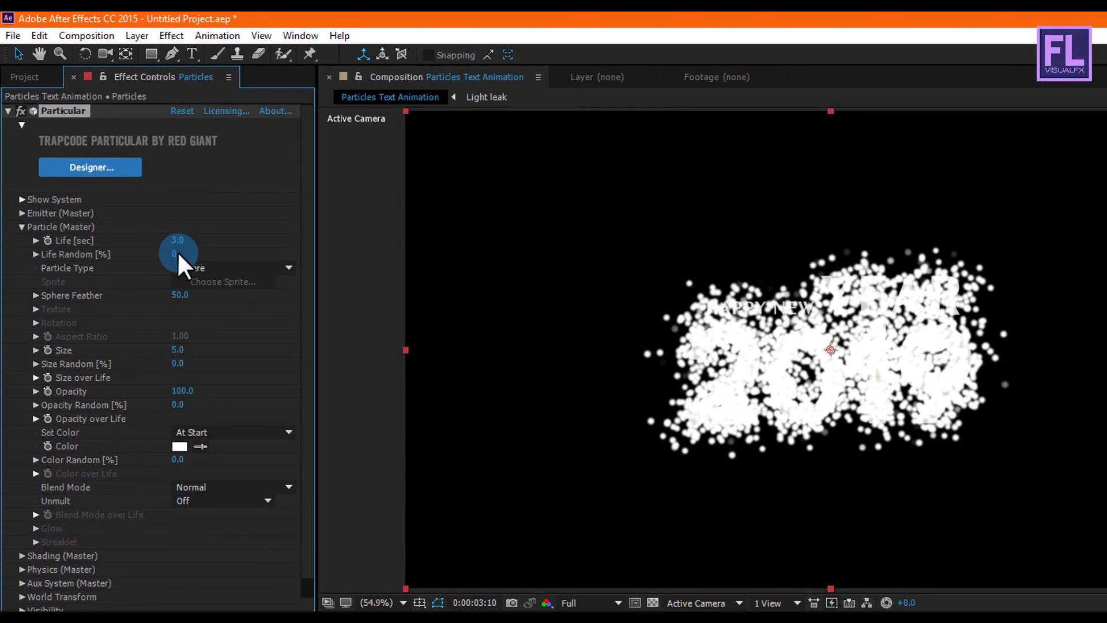
{"action": "left_click", "coordinate": [181, 293]}
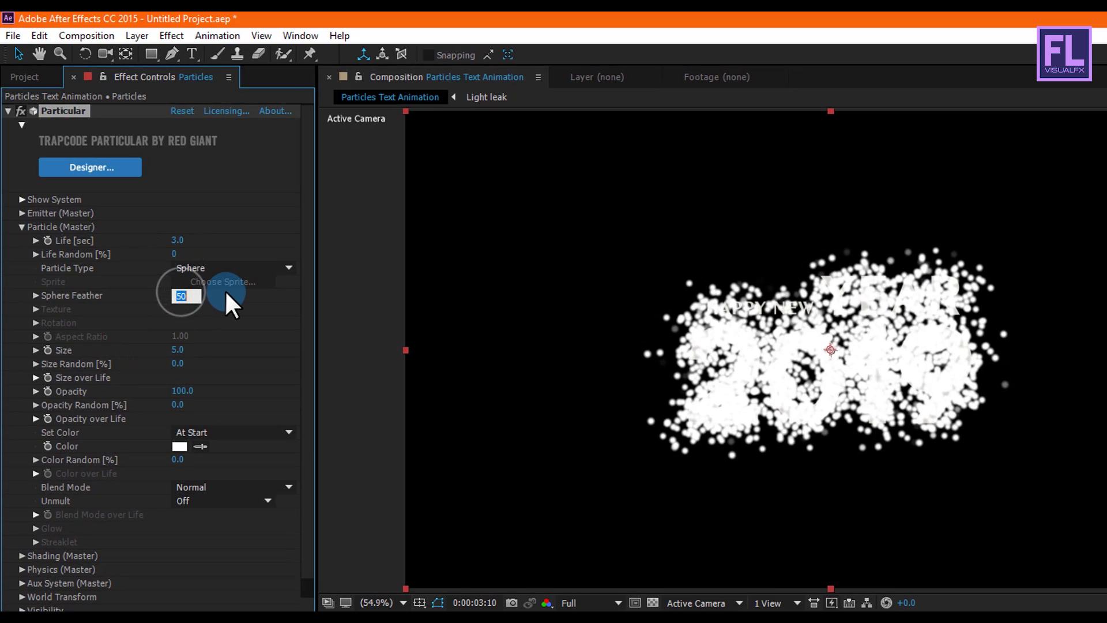
{"action": "type", "text": "10"}
{"action": "key", "text": "Return"}
{"action": "left_click", "coordinate": [233, 268]}
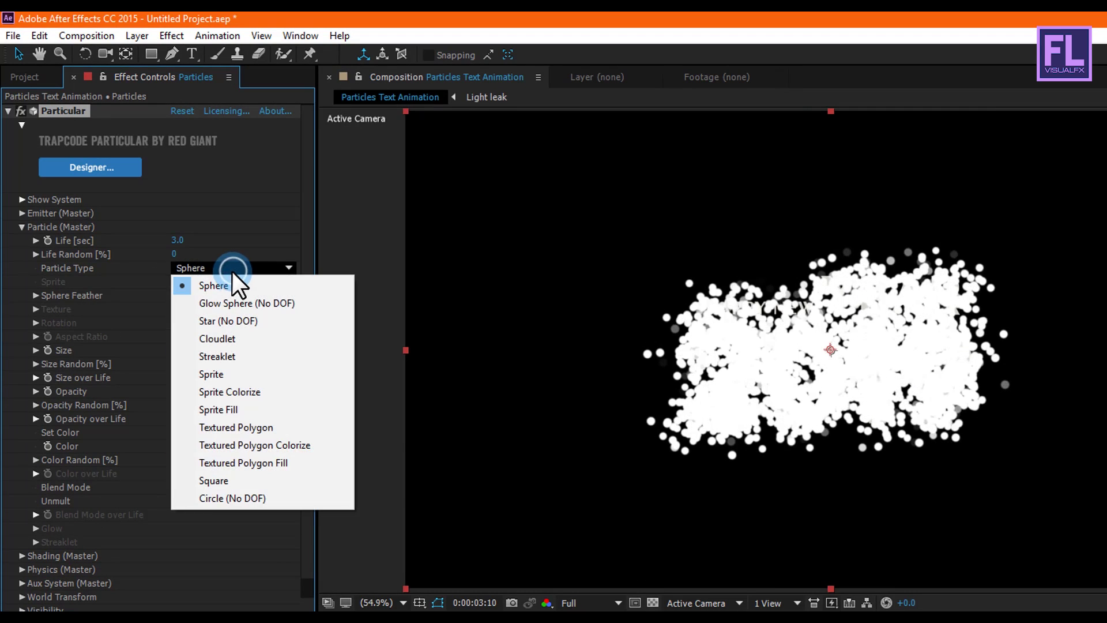
{"action": "left_click", "coordinate": [230, 302]}
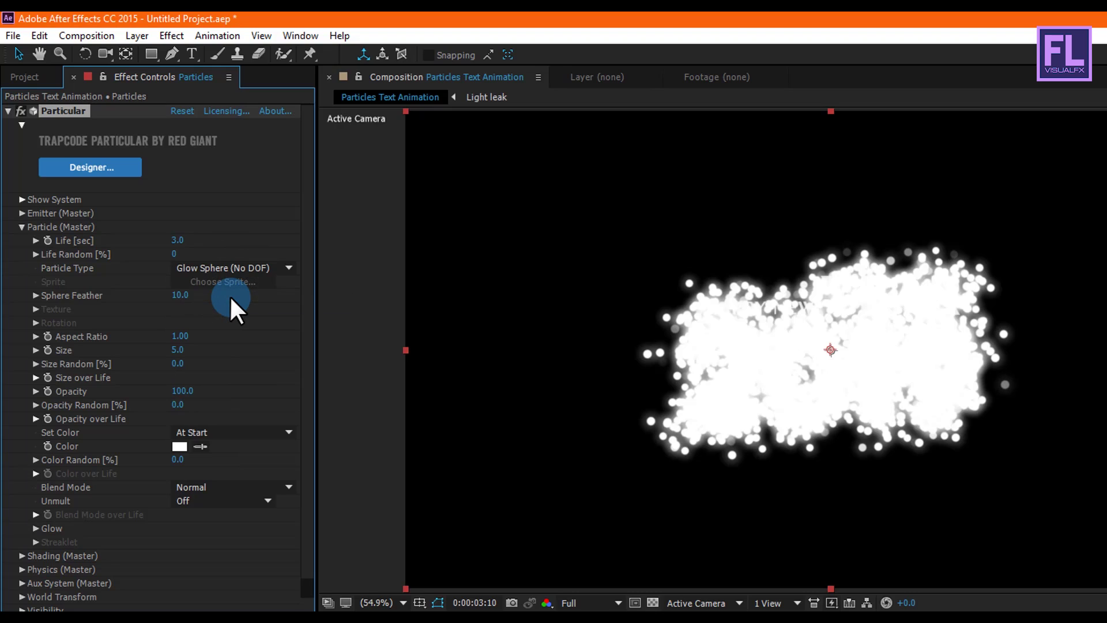
Set the particle Size to 2.5 and Size Random to 100%
{"action": "left_click", "coordinate": [179, 350]}
{"action": "type", "text": "2.5"}
{"action": "key", "text": "Return"}
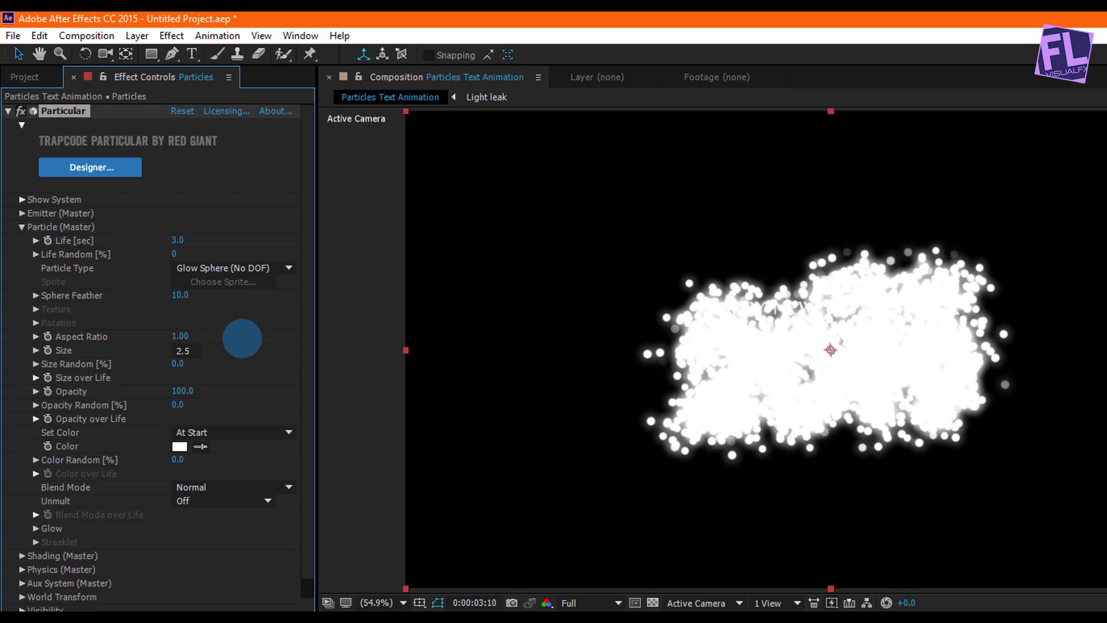
{"action": "left_click", "coordinate": [178, 364]}
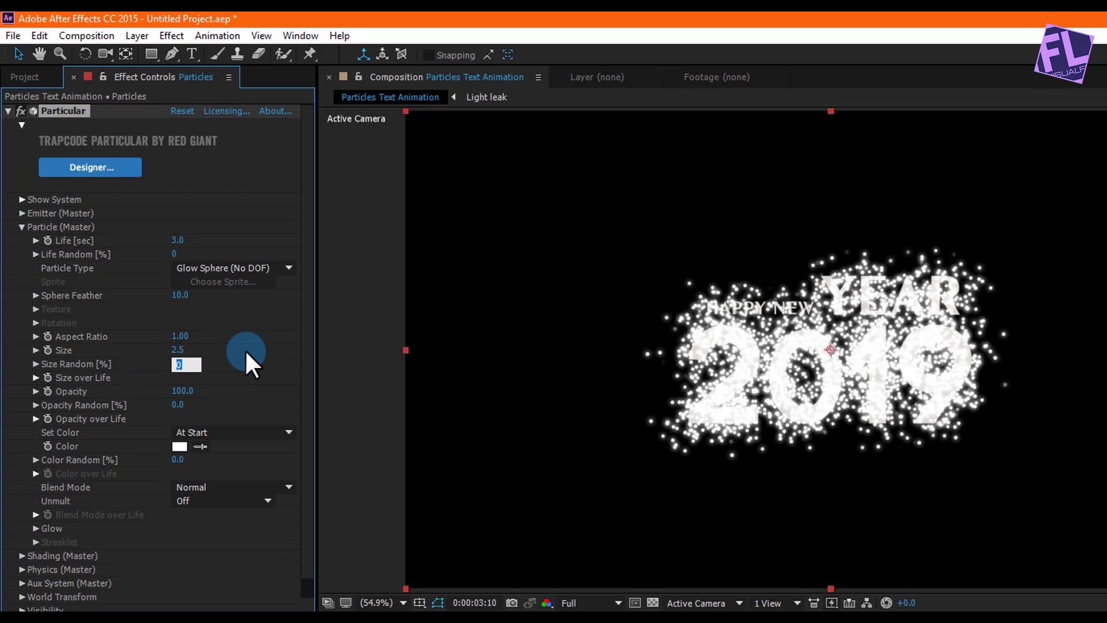
{"action": "type", "text": "1000"}
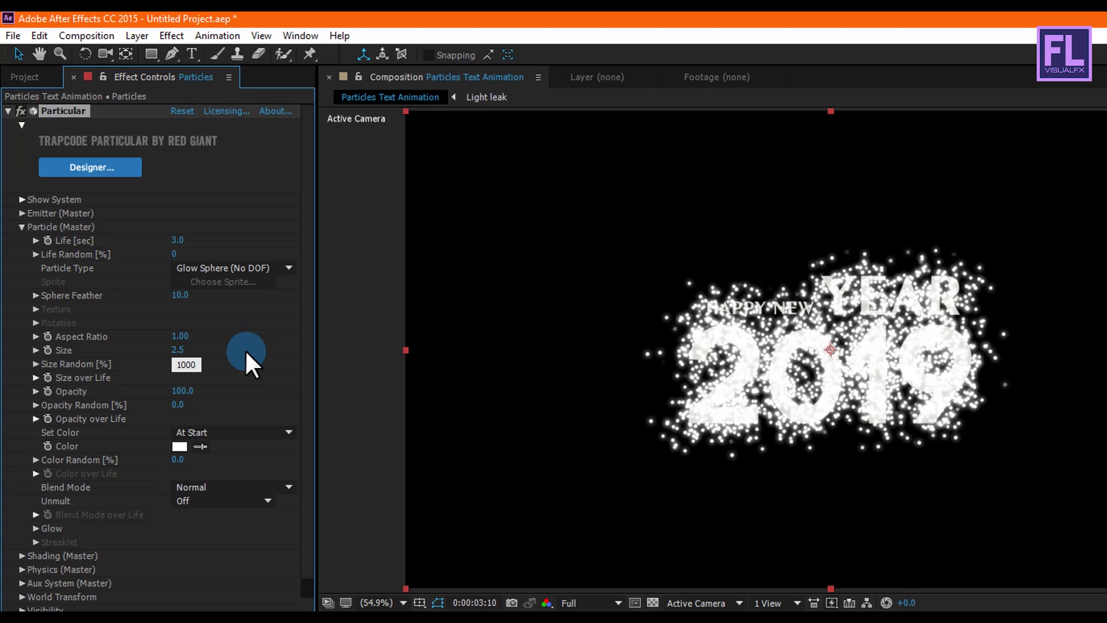
{"action": "key", "text": "BackSpace"}
{"action": "key", "text": "Return"}
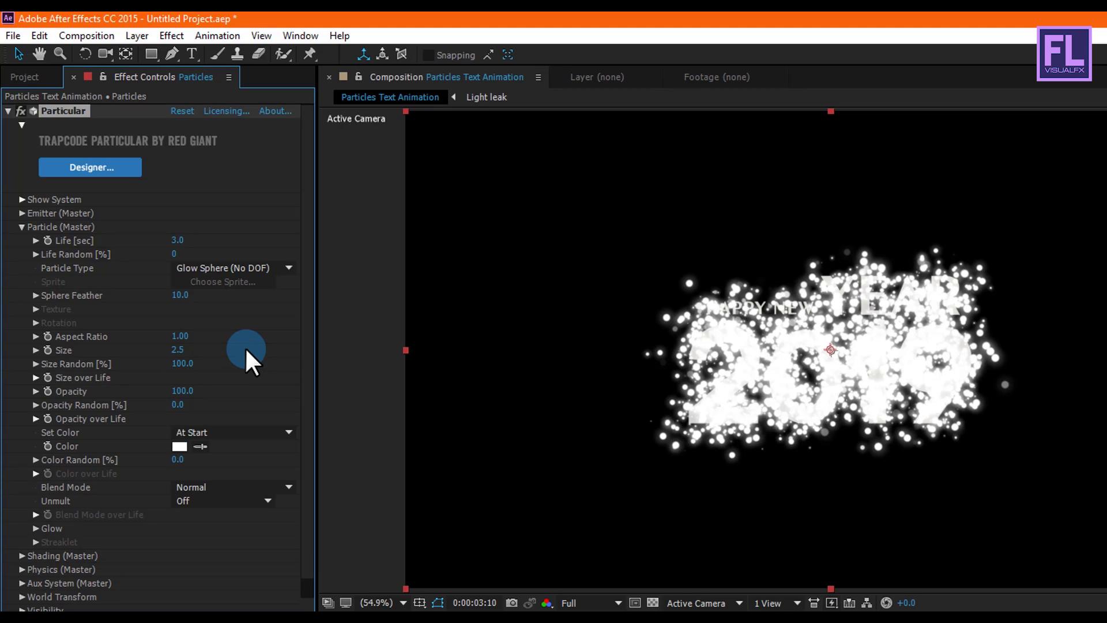
Draw a Size over Life curve that starts high and slopes down toward the end of the particles' life
{"action": "left_click", "coordinate": [36, 377]}
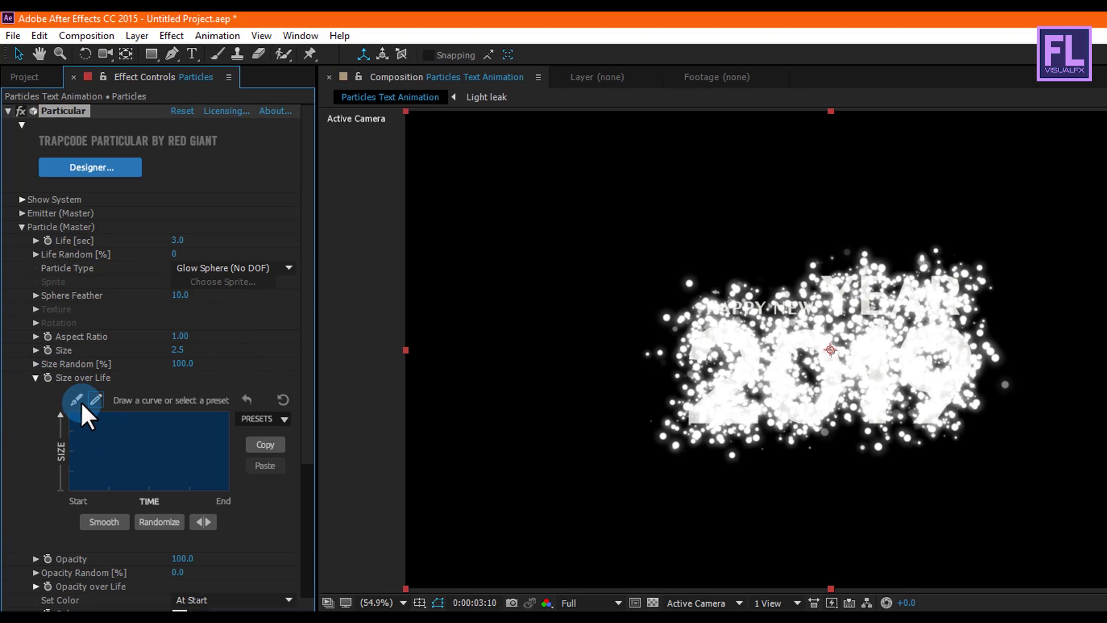
{"action": "left_click", "coordinate": [77, 400]}
{"action": "left_click", "coordinate": [68, 417]}
{"action": "mouse_move", "coordinate": [65, 424]}
{"action": "left_mouse_down"}
{"action": "mouse_move", "coordinate": [108, 412]}
{"action": "mouse_move", "coordinate": [169, 436]}
{"action": "mouse_move", "coordinate": [194, 417]}
{"action": "mouse_move", "coordinate": [201, 438]}
{"action": "left_mouse_up"}
{"action": "left_click", "coordinate": [224, 413]}
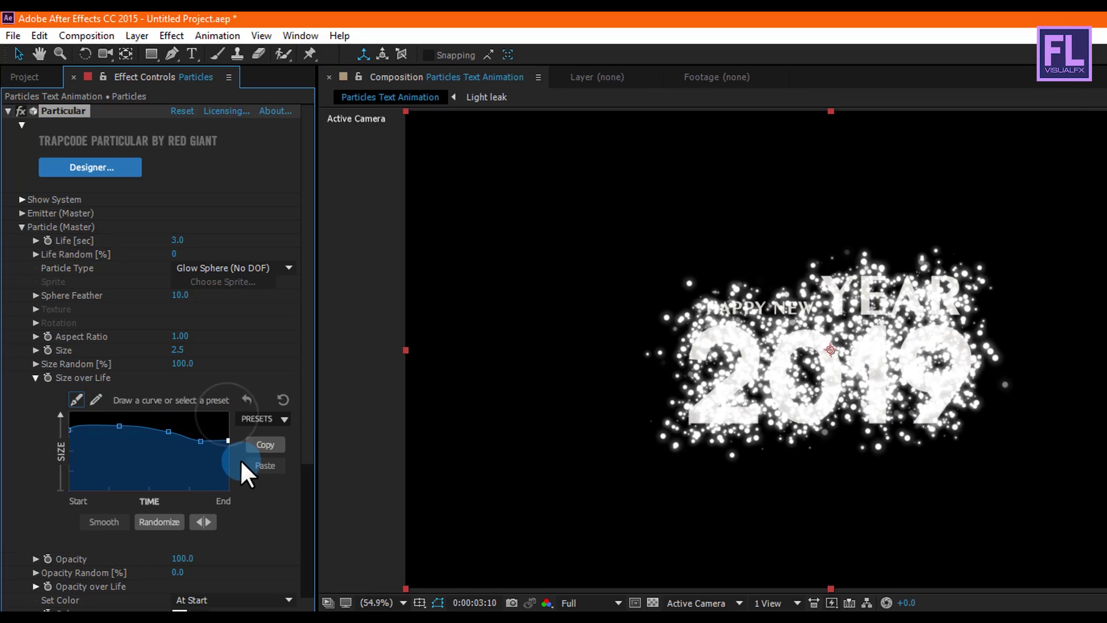
{"action": "left_click_drag", "start_coordinate": [247, 472], "coordinate": [247, 472]}
{"action": "left_click_drag", "start_coordinate": [201, 441], "coordinate": [199, 447]}
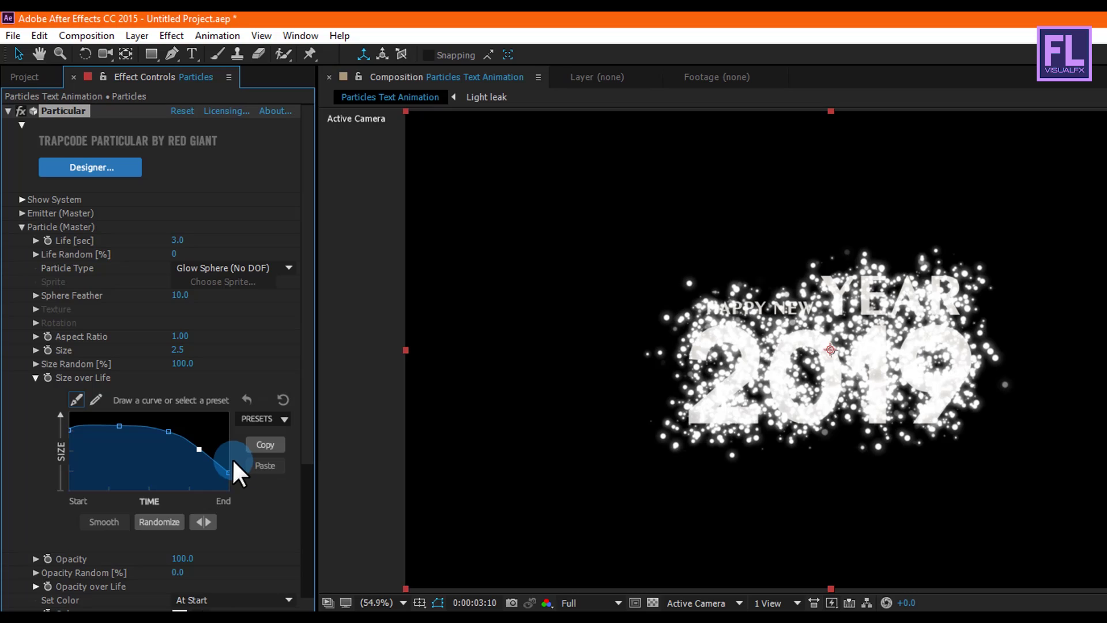
{"action": "left_click", "coordinate": [36, 377]}
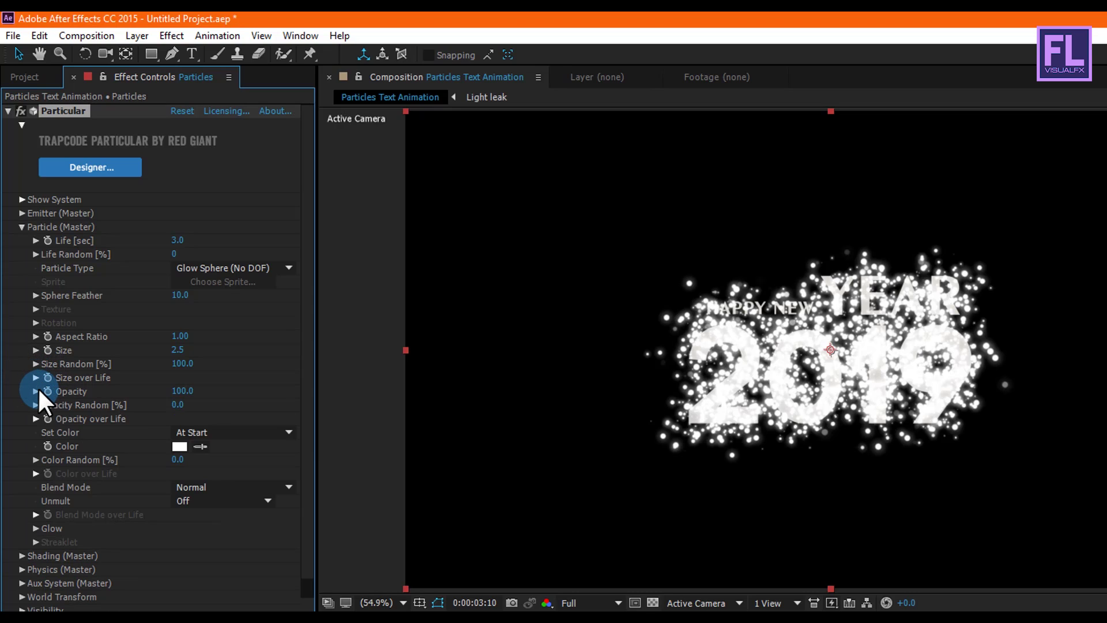
Set Opacity Random to 50% and apply the flickering fade-out preset, last in the list, to Opacity over Life
{"action": "left_click", "coordinate": [179, 405]}
{"action": "type", "text": "50"}
{"action": "key", "text": "Return"}
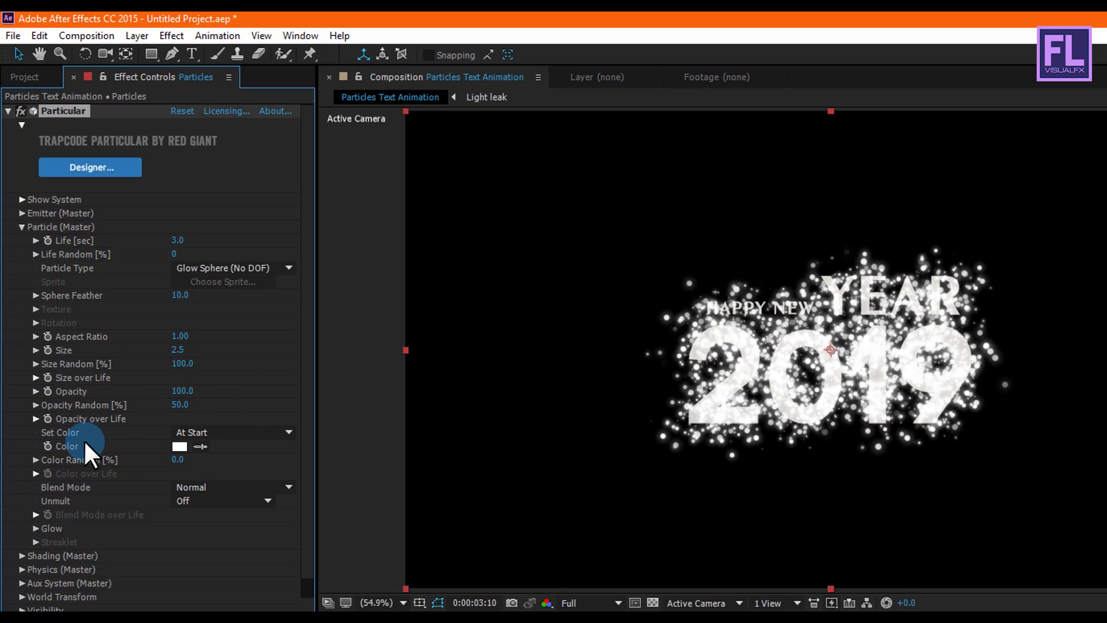
{"action": "left_click", "coordinate": [35, 418]}
{"action": "left_click", "coordinate": [257, 456]}
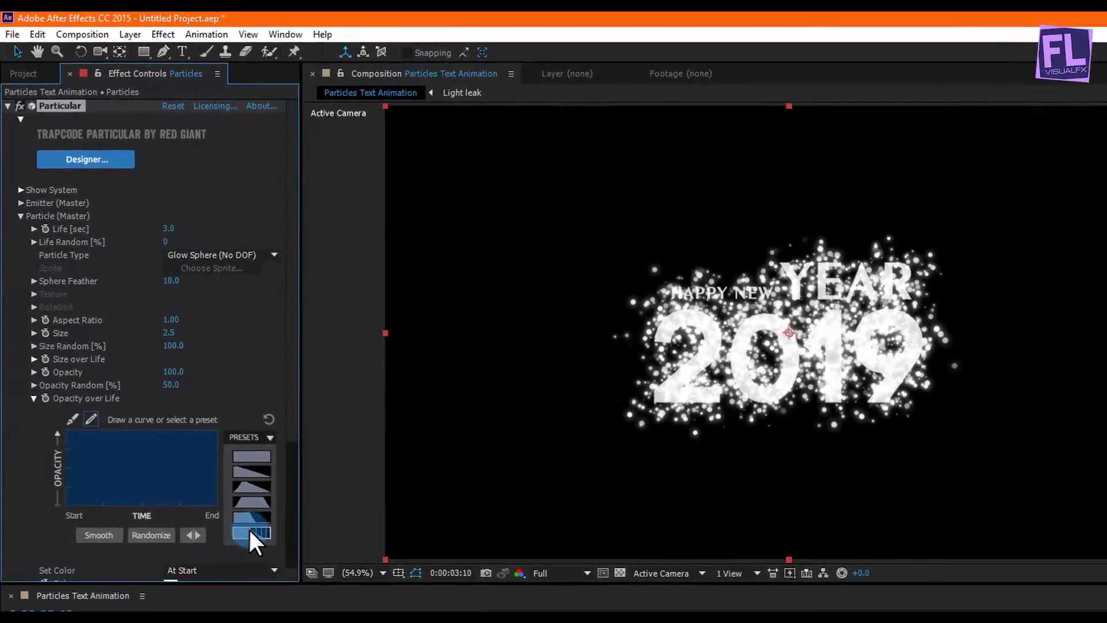
{"action": "left_click", "coordinate": [258, 544]}
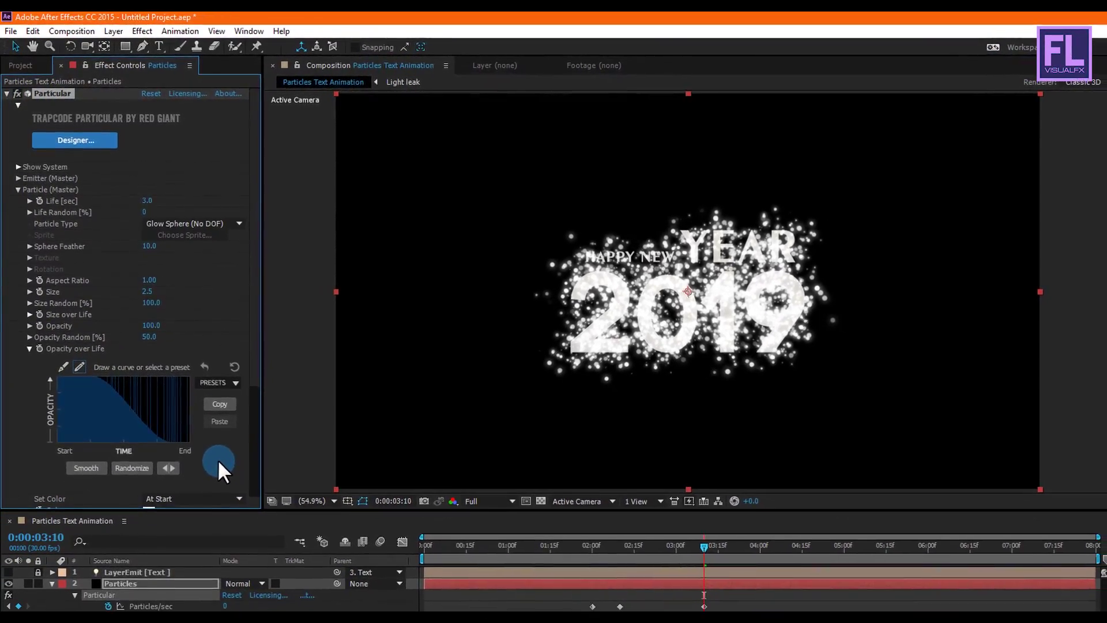
{"action": "left_click", "coordinate": [30, 361]}
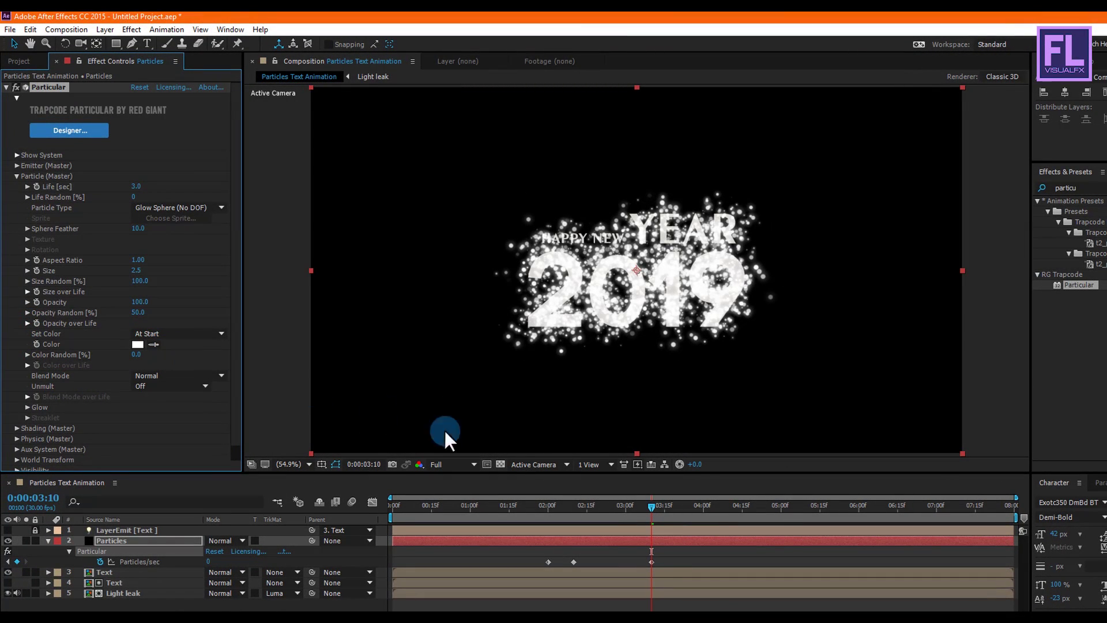
Go to 0:00:01:23 and sample the particle Color from the golden 2019 text in the composition
{"action": "left_click_drag", "start_coordinate": [653, 508], "coordinate": [525, 506]}
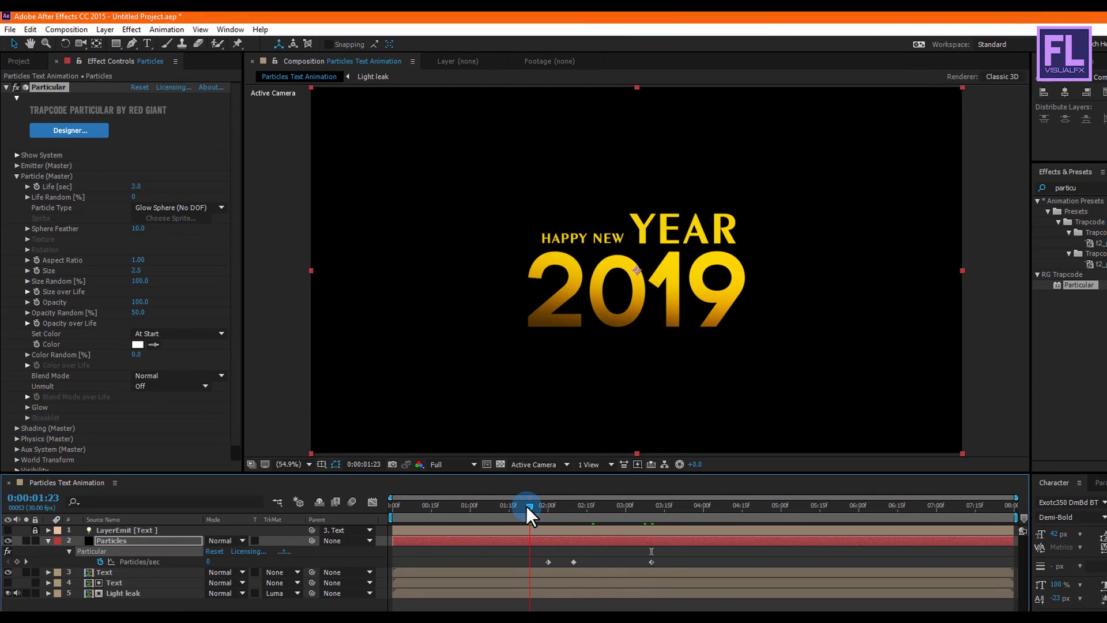
{"action": "left_click", "coordinate": [154, 344]}
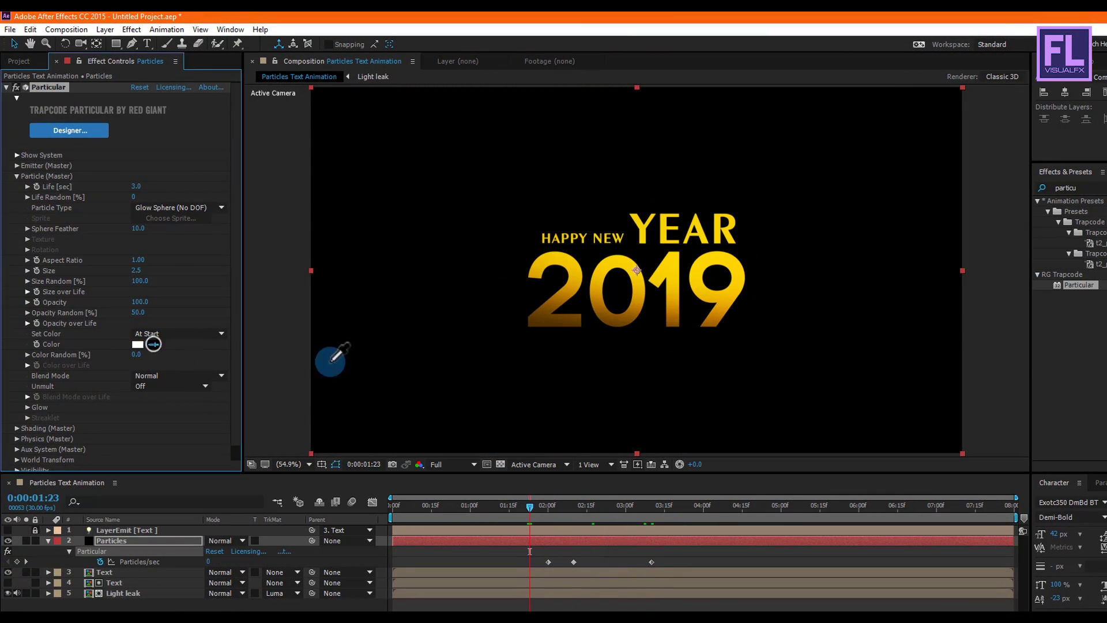
{"action": "left_click", "coordinate": [636, 300]}
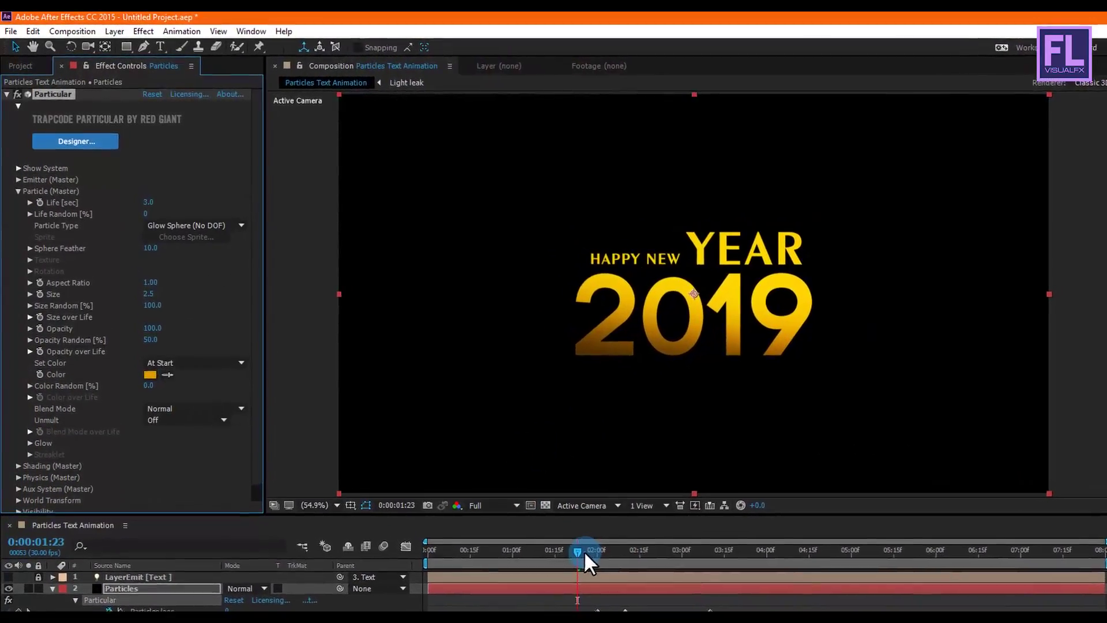
At 0:00:02:25, change the particles' Blend Mode to Add and collapse the Particle settings
{"action": "left_click_drag", "start_coordinate": [585, 555], "coordinate": [670, 555]}
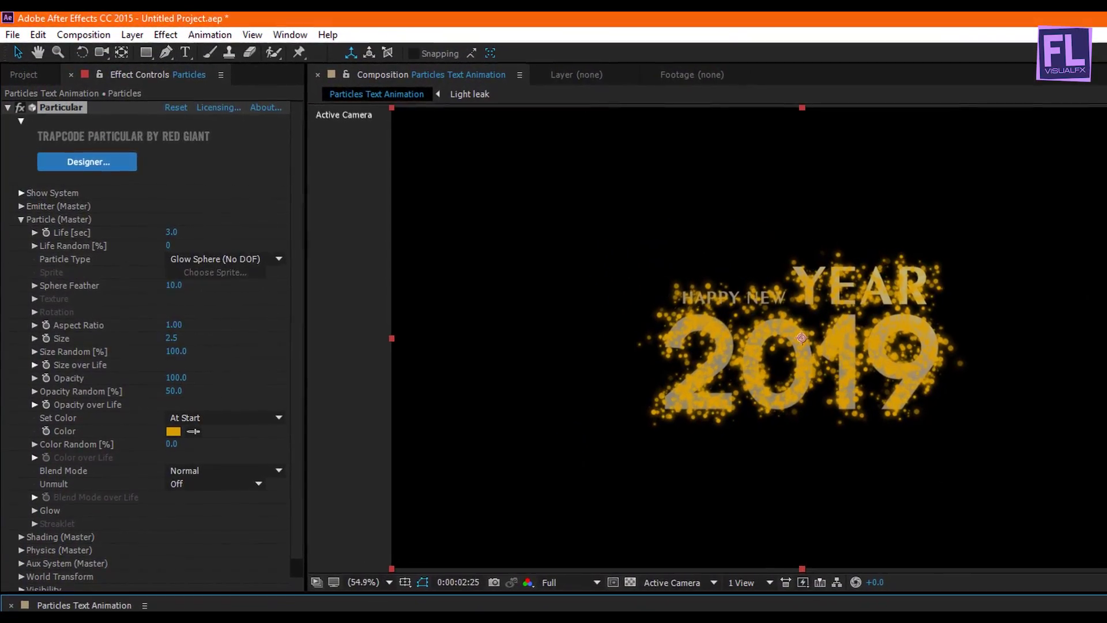
{"action": "left_click", "coordinate": [211, 471]}
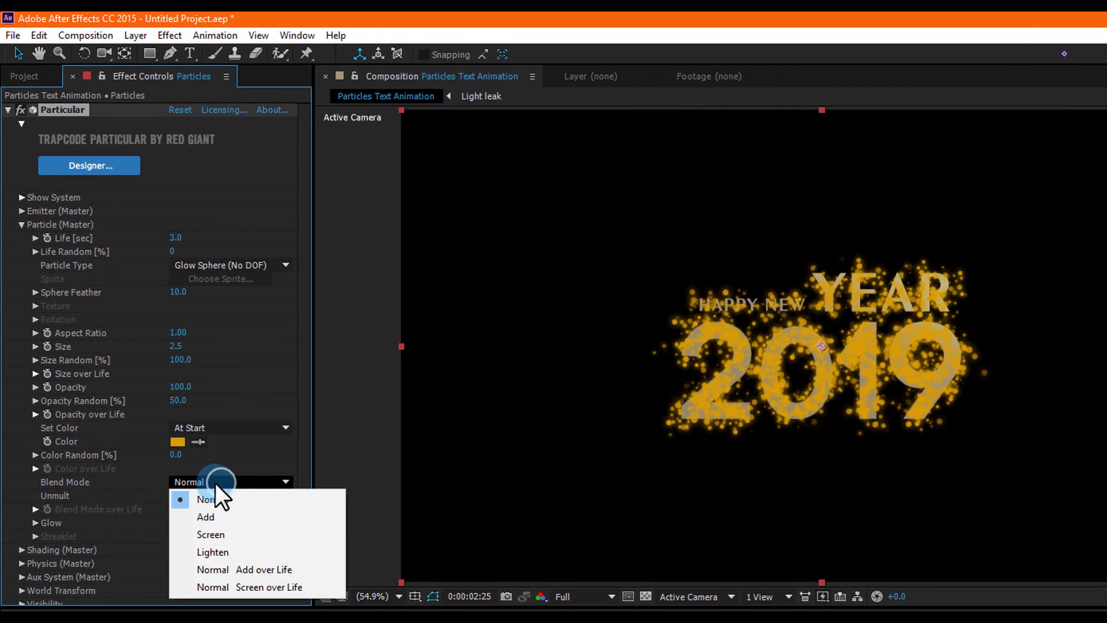
{"action": "left_click", "coordinate": [211, 516]}
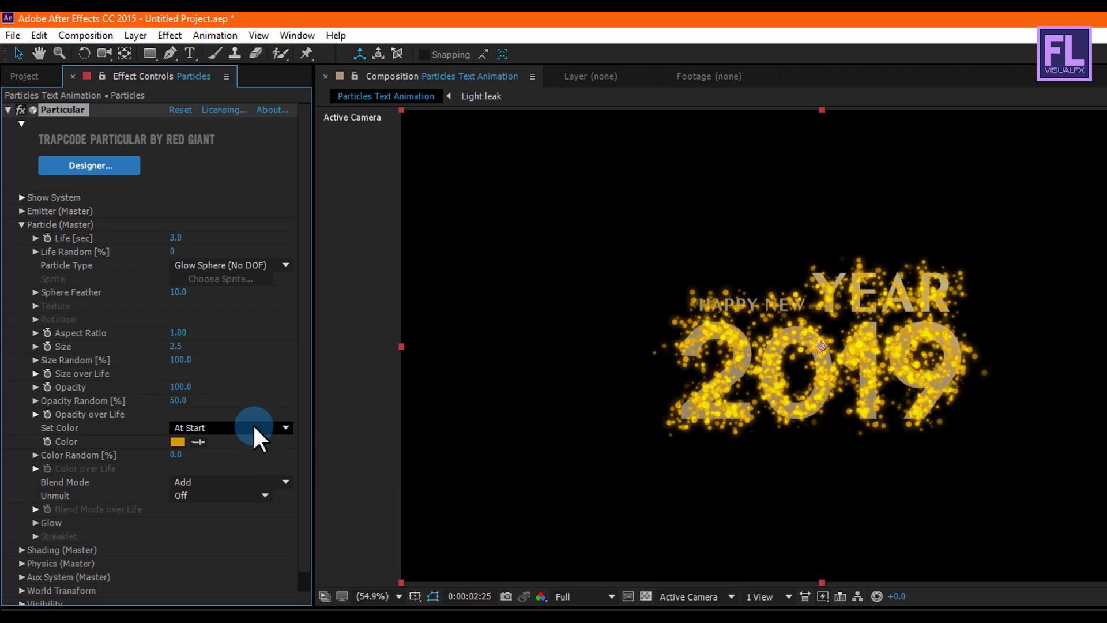
{"action": "left_click", "coordinate": [21, 224]}
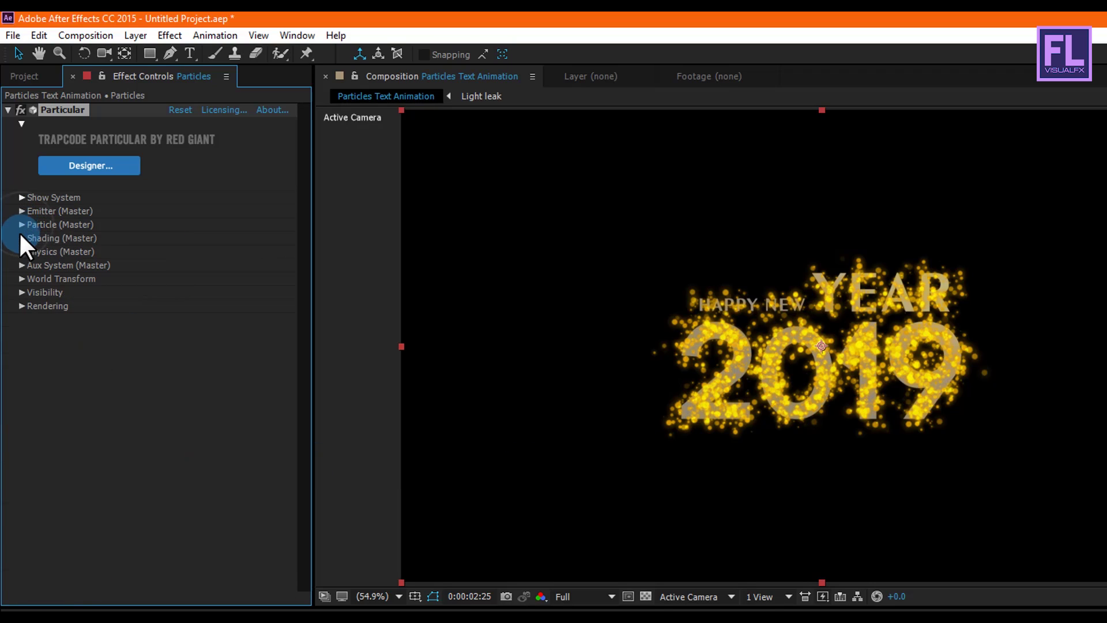
In Particular's Physics settings for Air, set Wind X to 130
{"action": "left_click", "coordinate": [22, 251]}
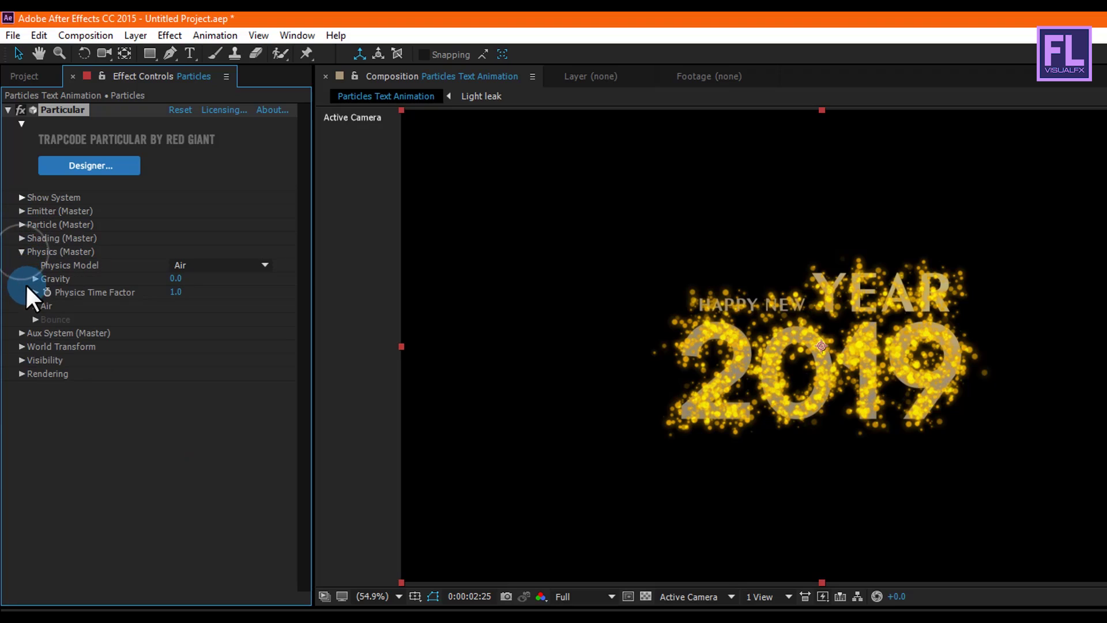
{"action": "left_click", "coordinate": [35, 306]}
{"action": "left_click", "coordinate": [175, 401]}
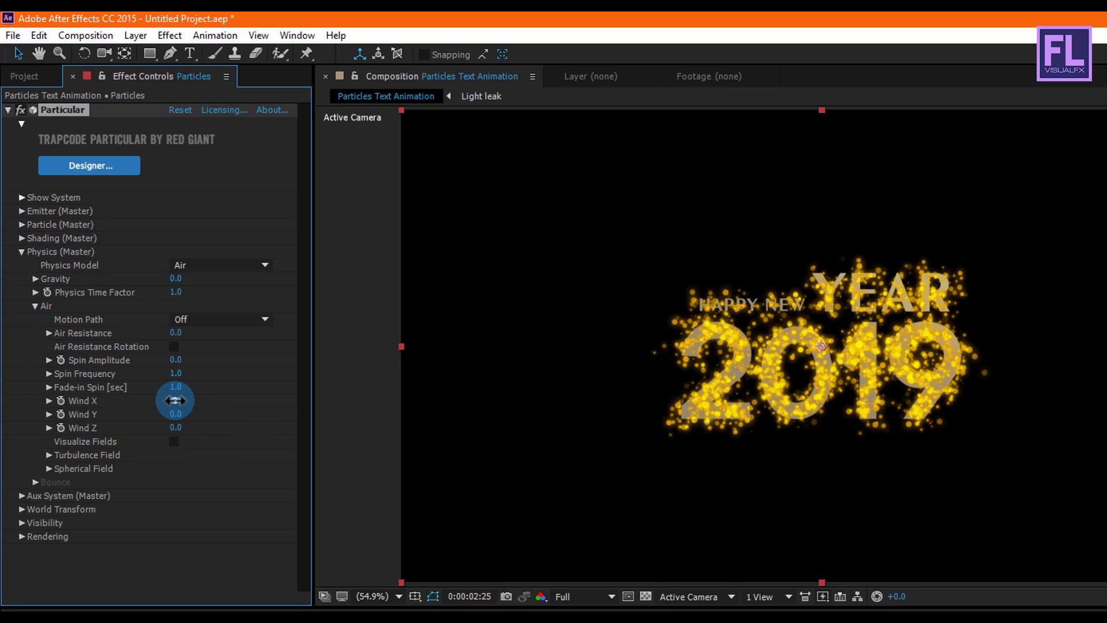
{"action": "type", "text": "1"}
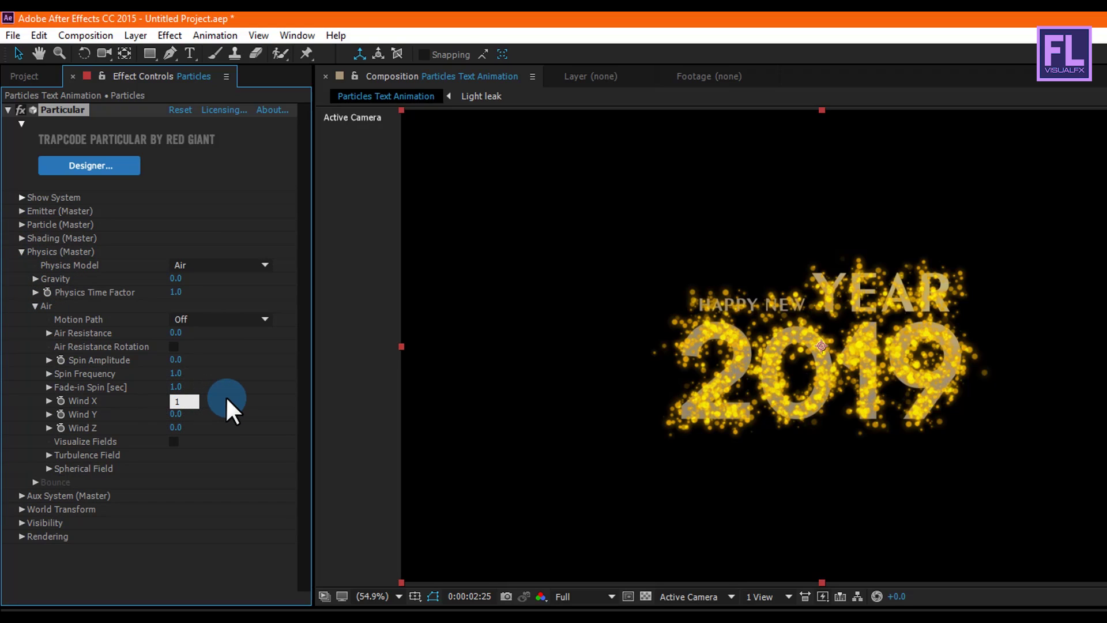
{"action": "type", "text": "30"}
{"action": "key", "text": "Return"}
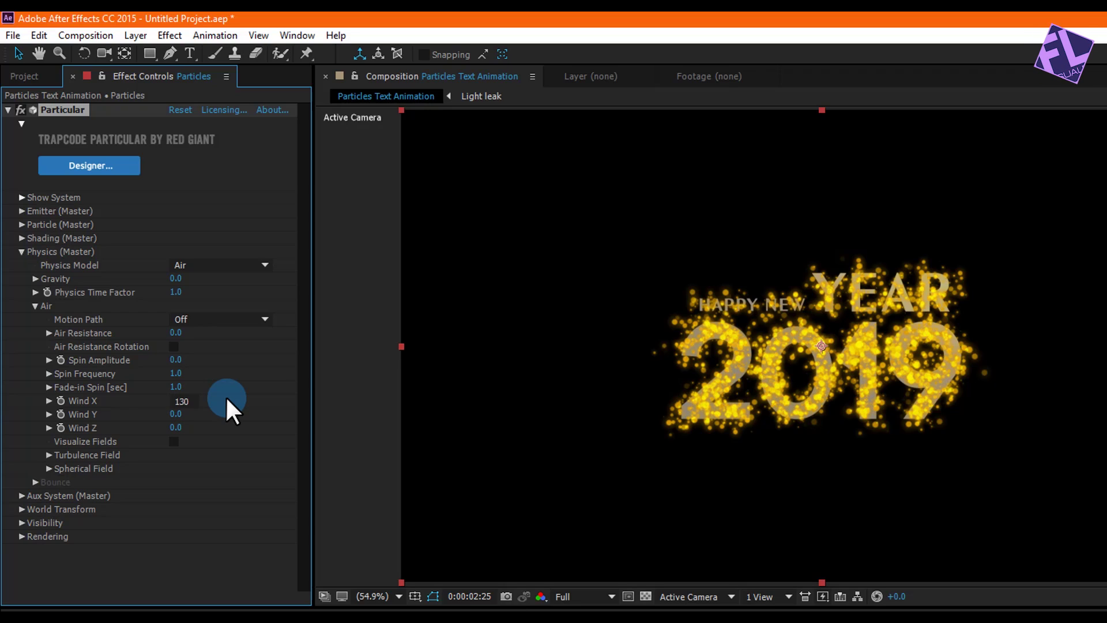
Set the Turbulence Field's Affect Size to 14 and Affect Position to 245, and collapse the Physics settings
{"action": "left_click", "coordinate": [48, 454]}
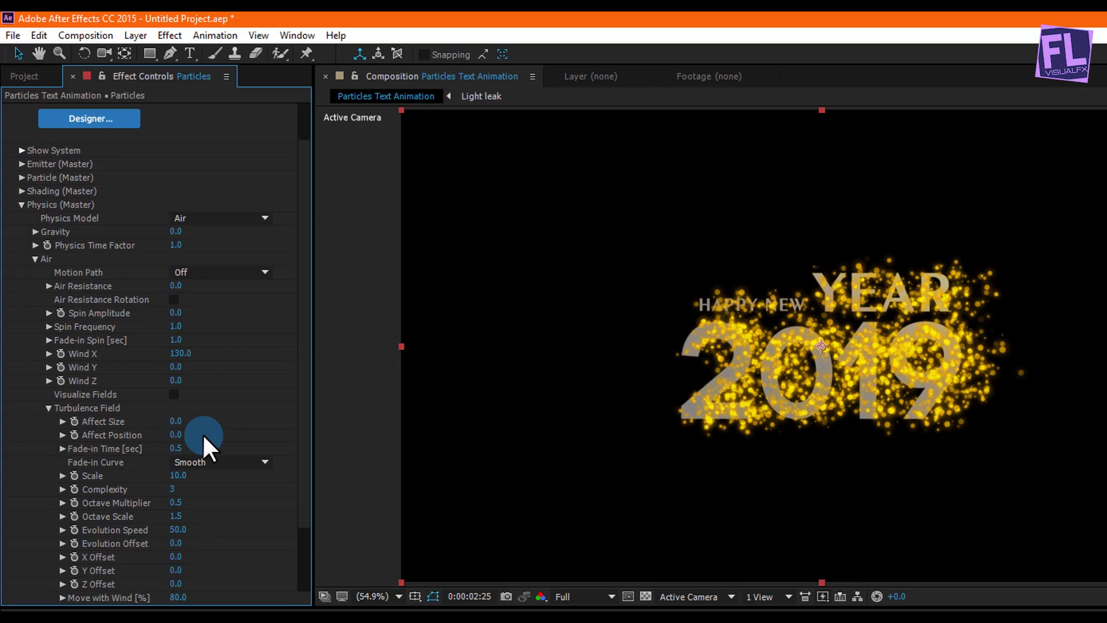
{"action": "left_click", "coordinate": [175, 421]}
{"action": "type", "text": "14"}
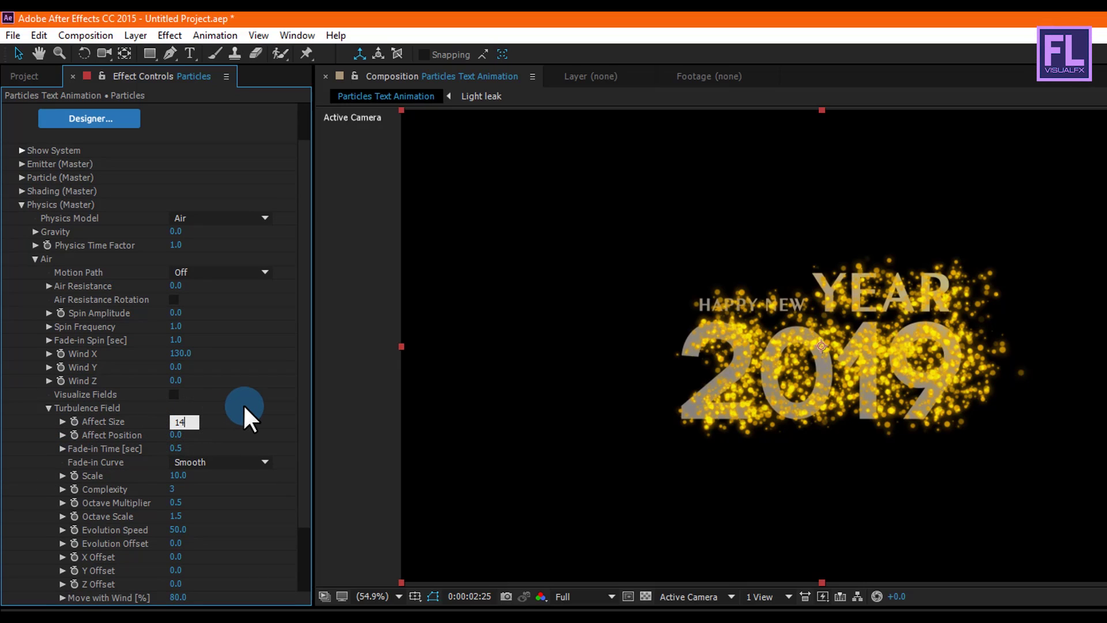
{"action": "key", "text": "Return"}
{"action": "left_click", "coordinate": [171, 434]}
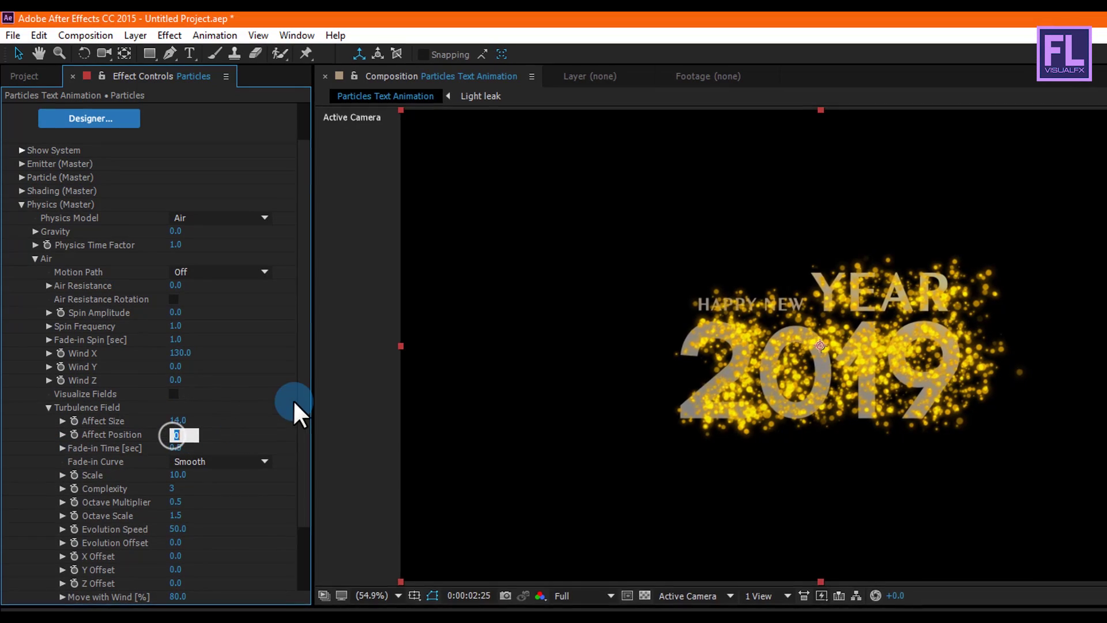
{"action": "type", "text": "245"}
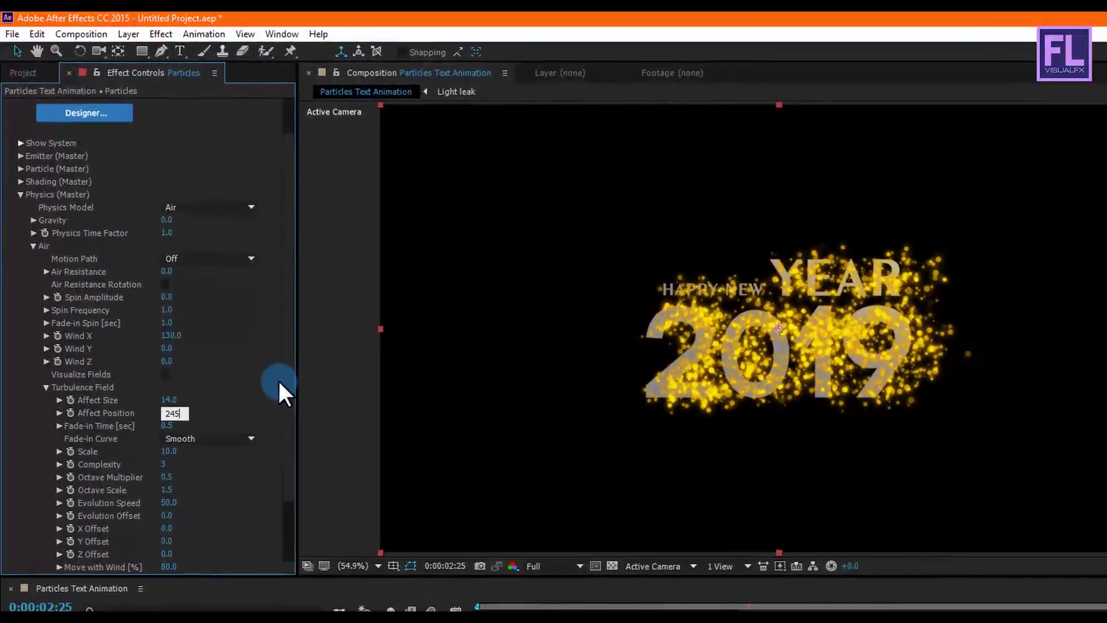
{"action": "key", "text": "Return"}
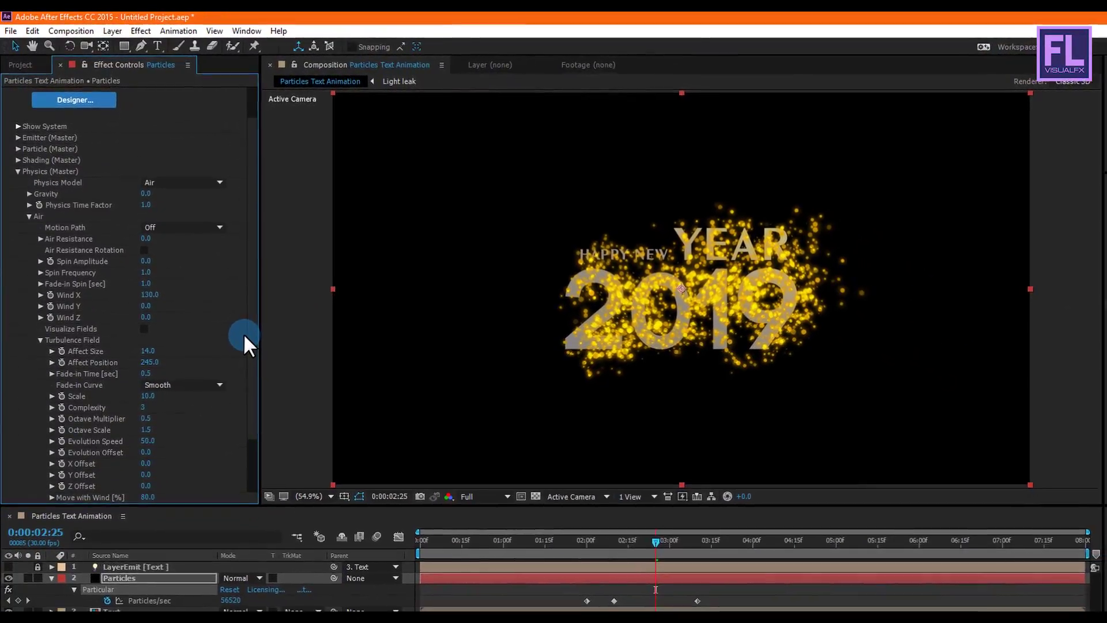
{"action": "left_click", "coordinate": [18, 166]}
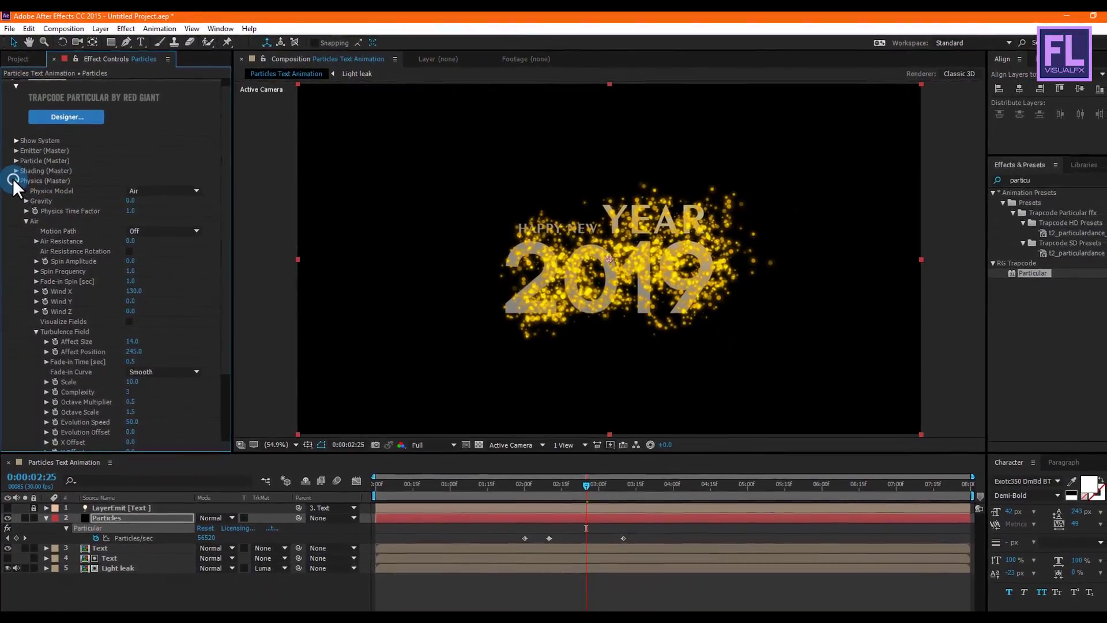
Collapse the Particles layer, preview the animation from the start, and park the playhead at 0:00:04:02
{"action": "left_click", "coordinate": [135, 530]}
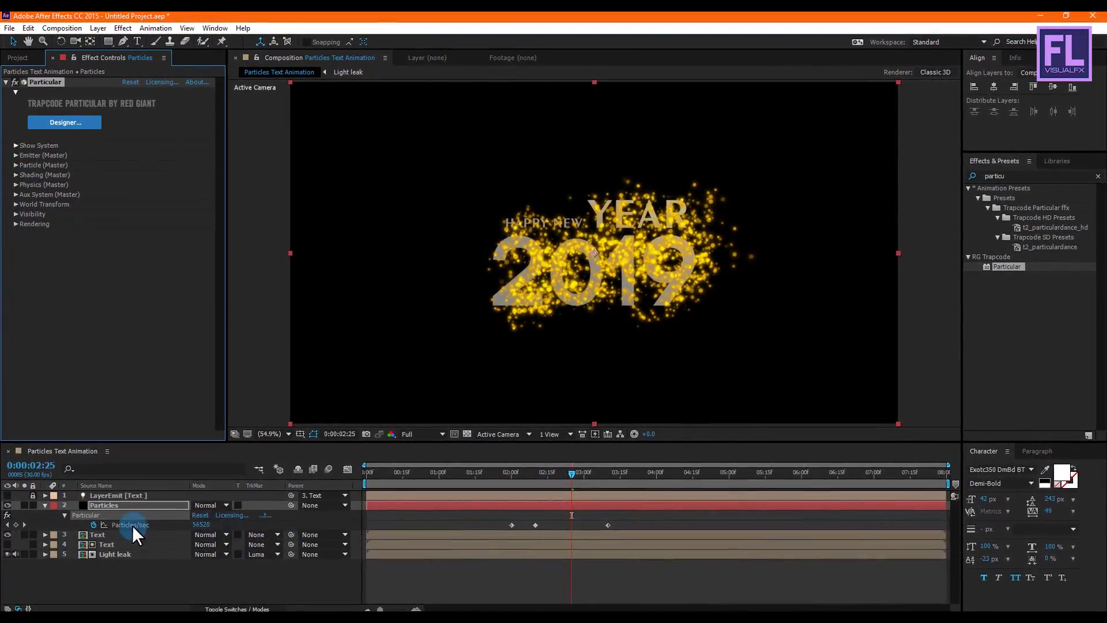
{"action": "left_click", "coordinate": [41, 504]}
{"action": "left_click_drag", "start_coordinate": [511, 468], "coordinate": [281, 476]}
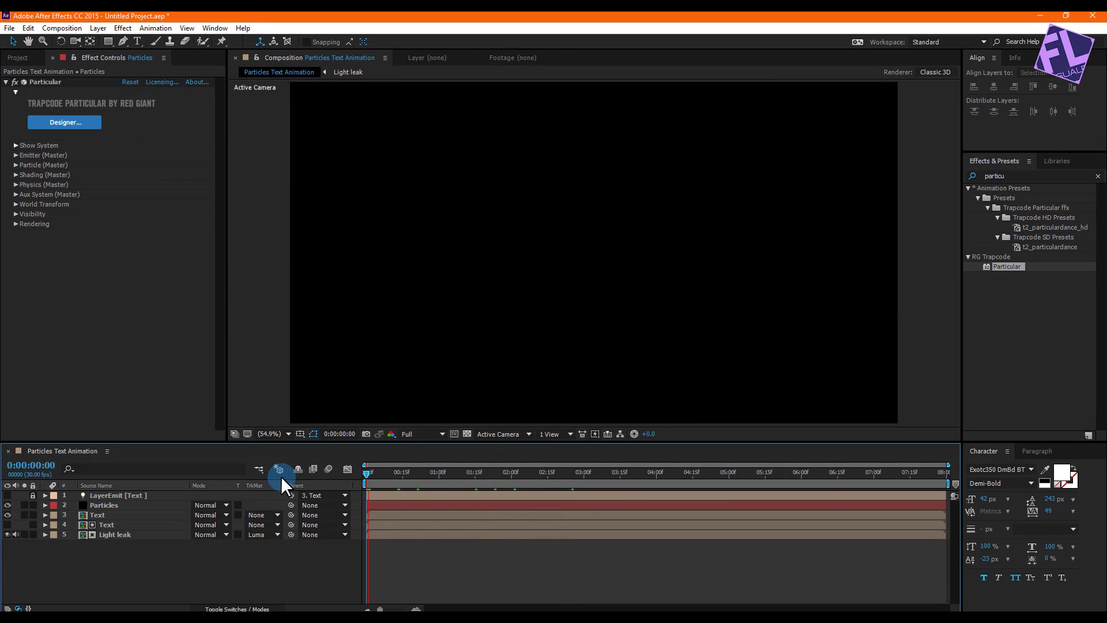
{"action": "key", "text": "space"}
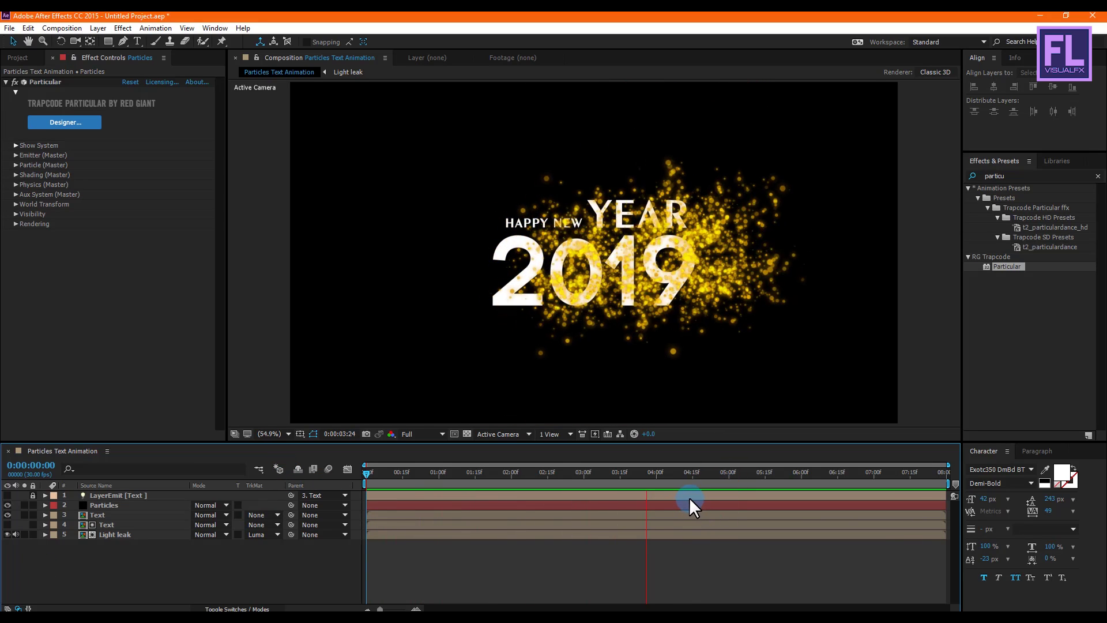
{"action": "left_click_drag", "start_coordinate": [819, 471], "coordinate": [775, 467]}
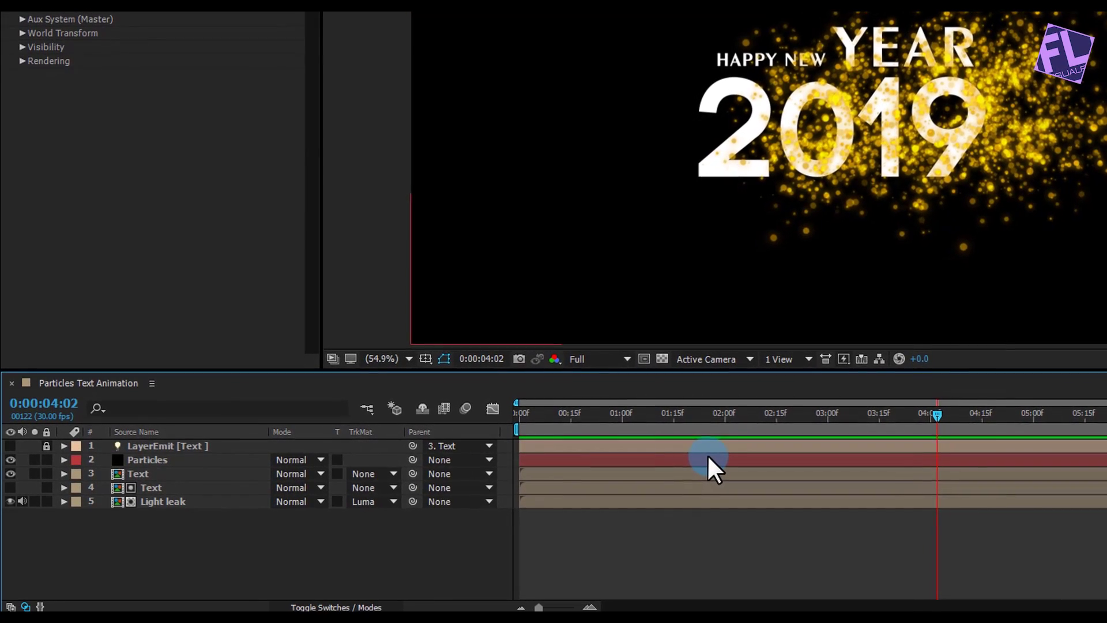
Add a new null object to the Particles Text Animation composition
{"action": "right_click", "coordinate": [173, 540]}
{"action": "mouse_move", "coordinate": [215, 388]}
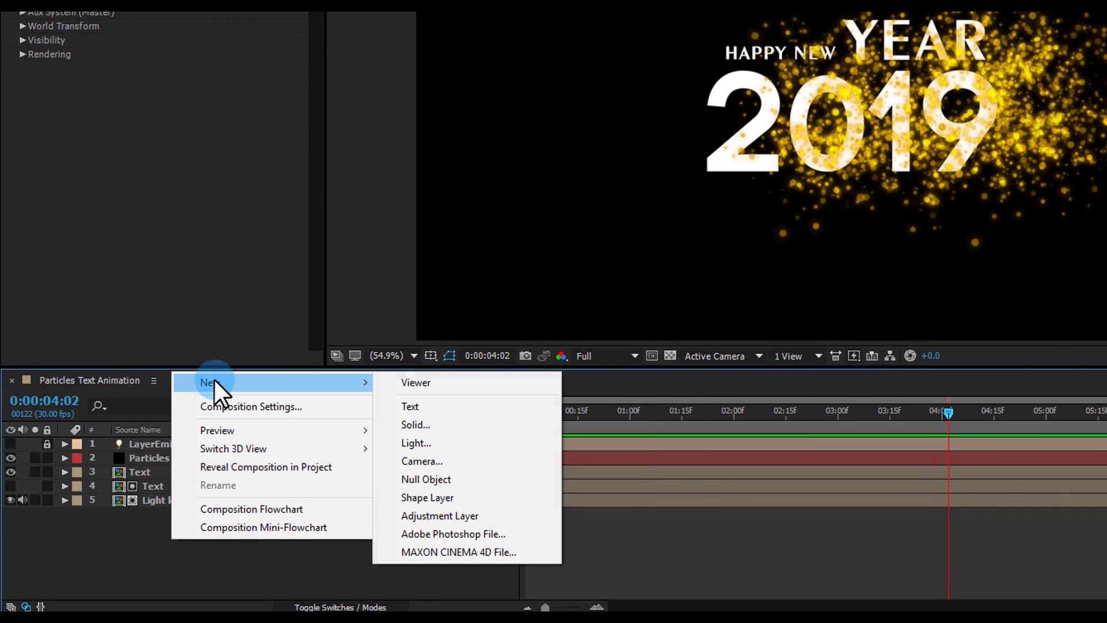
{"action": "left_click", "coordinate": [410, 479]}
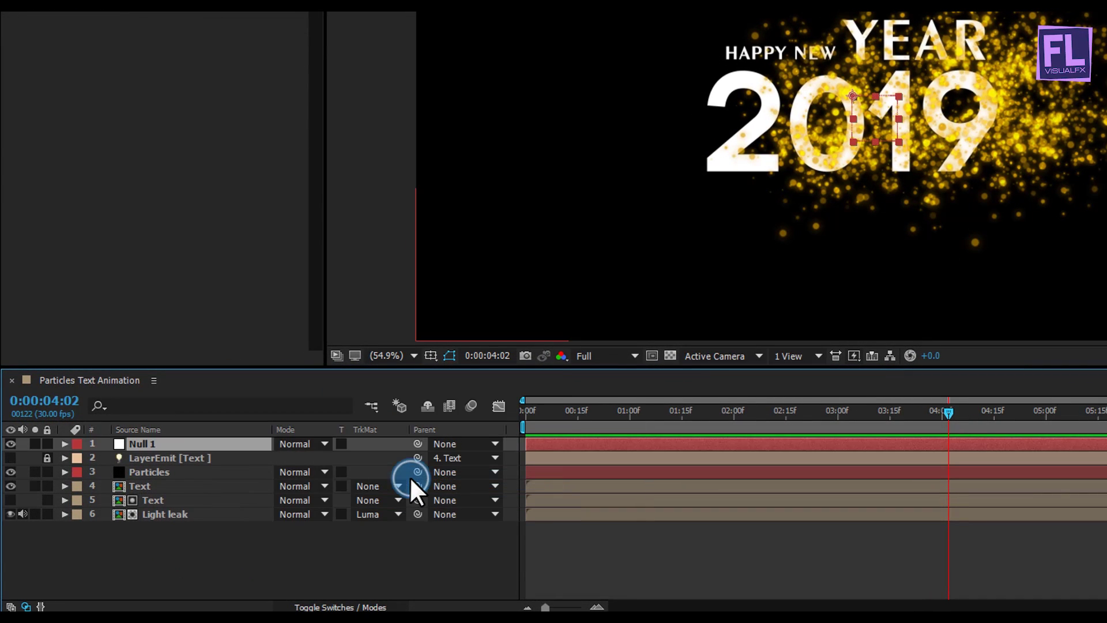
Make the Null 1 layer 3D and parent both Text layers and the Light leak layer to it
{"action": "left_click", "coordinate": [345, 606]}
{"action": "left_click", "coordinate": [368, 444]}
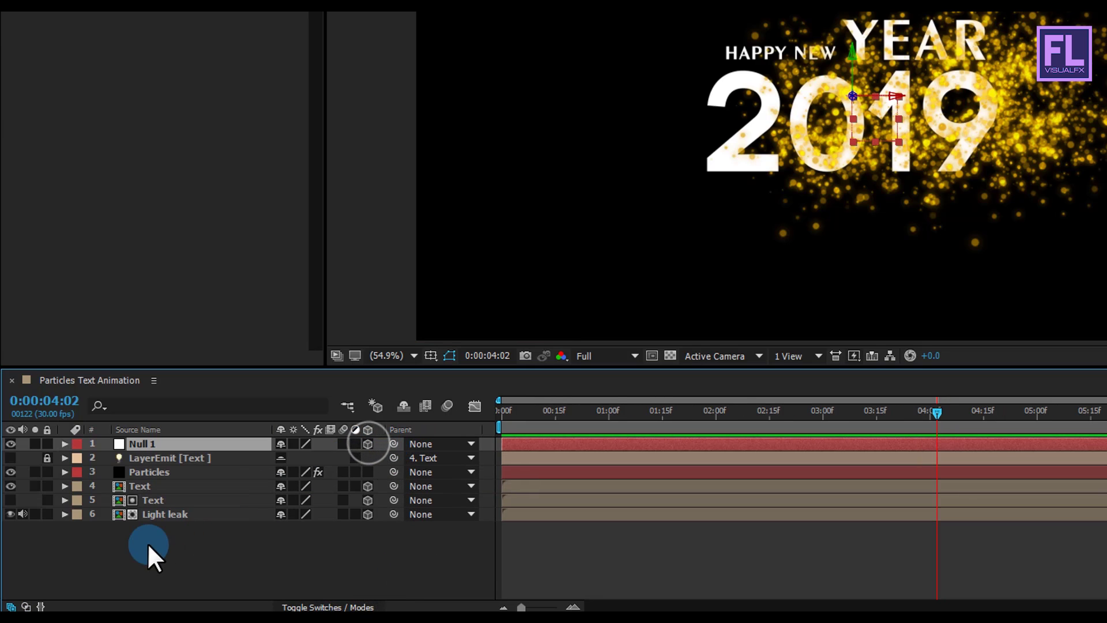
{"action": "left_click_drag", "start_coordinate": [131, 548], "coordinate": [182, 486]}
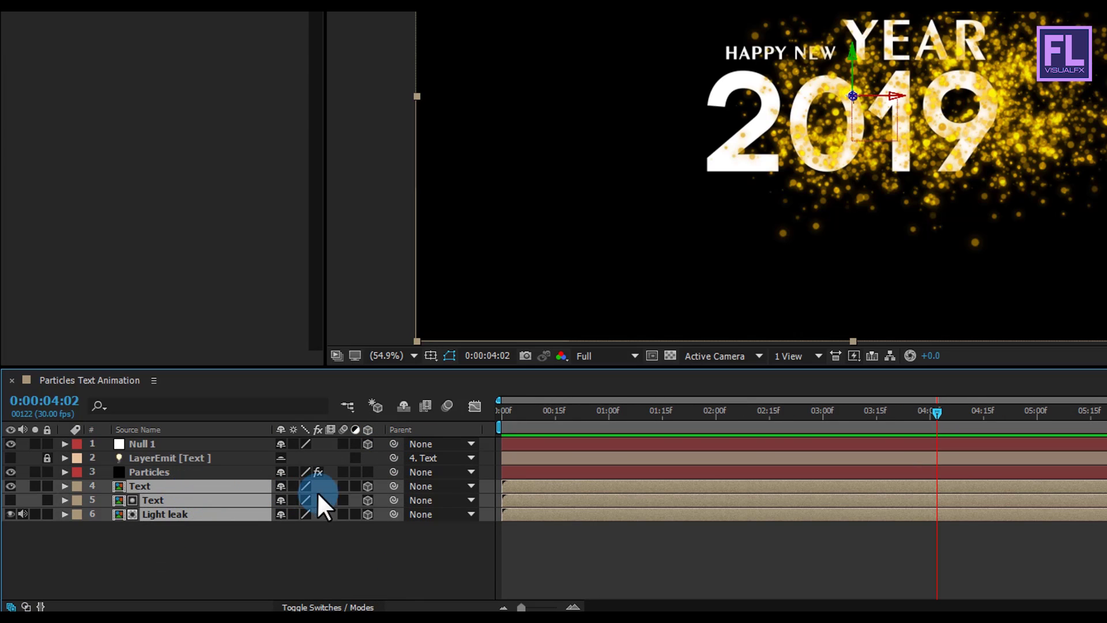
{"action": "left_click_drag", "start_coordinate": [390, 500], "coordinate": [140, 441]}
Keyframe Null 1's Position at 0:00:00:00, change its Z position at 0:00:07:29, and collapse the layer
{"action": "left_click_drag", "start_coordinate": [542, 416], "coordinate": [453, 411]}
{"action": "left_click", "coordinate": [200, 441]}
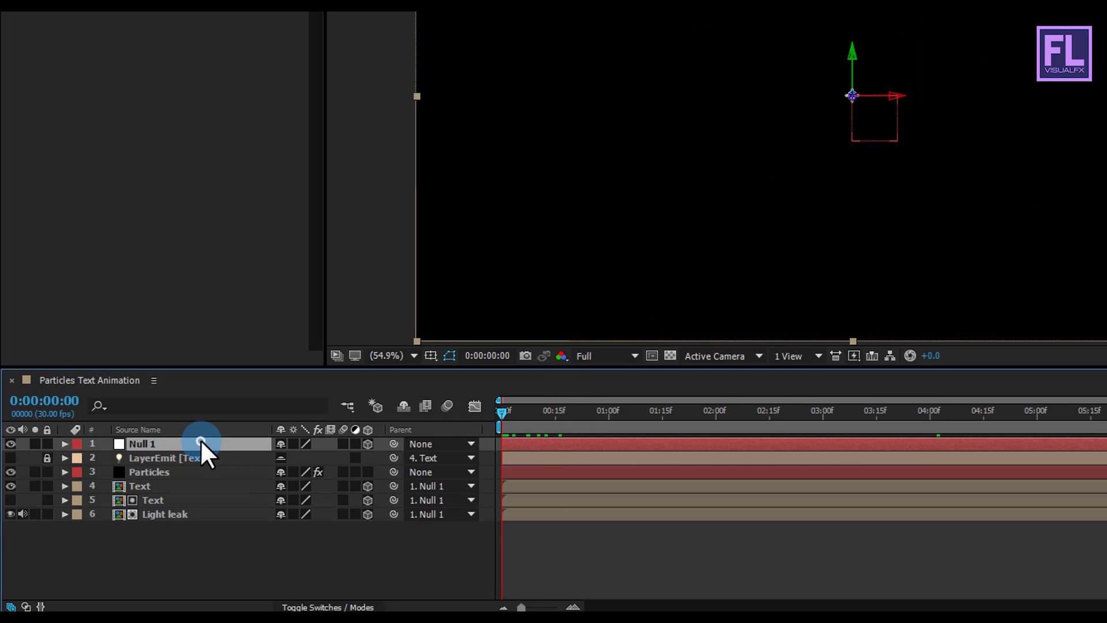
{"action": "key", "text": "p"}
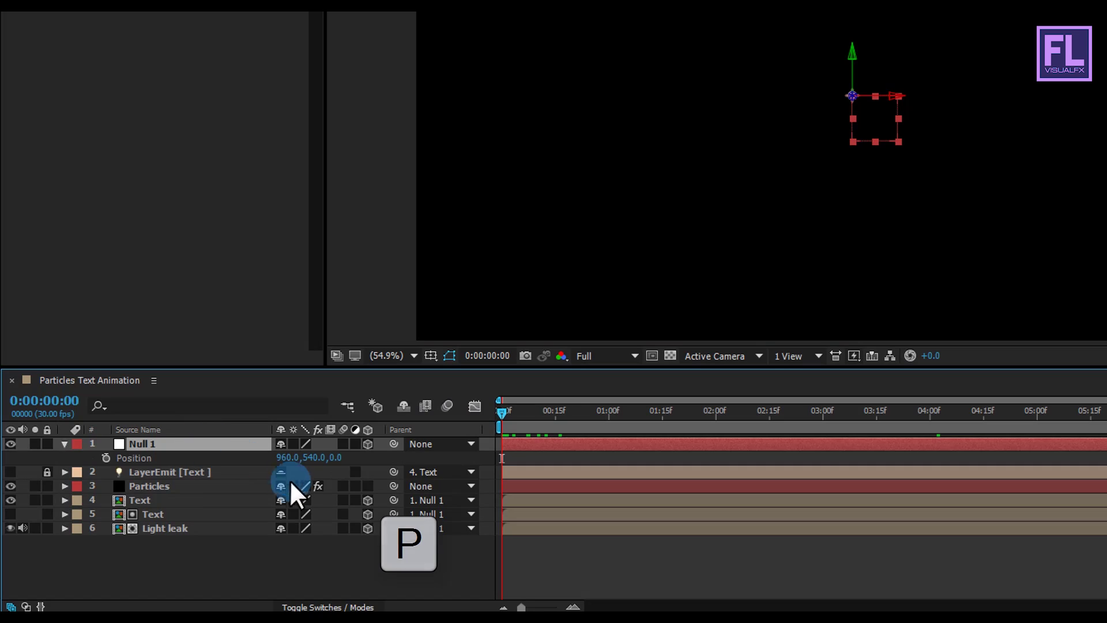
{"action": "left_click", "coordinate": [106, 457]}
{"action": "left_click_drag", "start_coordinate": [490, 415], "coordinate": [1104, 416]}
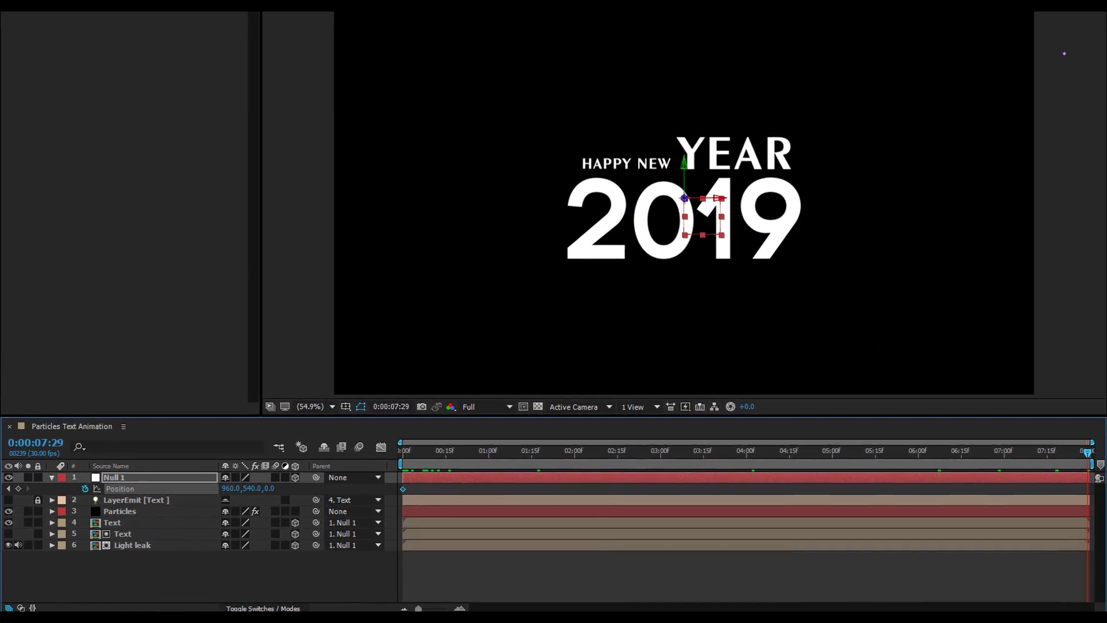
{"action": "left_click_drag", "start_coordinate": [268, 488], "coordinate": [713, 461]}
{"action": "left_click", "coordinate": [44, 496]}
Add the 4k-uhd .mov landscape footage to the Particles Text Animation composition as the lowest layer, beneath Light leak
{"action": "left_click", "coordinate": [140, 559]}
{"action": "left_click", "coordinate": [43, 111]}
{"action": "left_click", "coordinate": [24, 57]}
{"action": "left_click", "coordinate": [58, 212]}
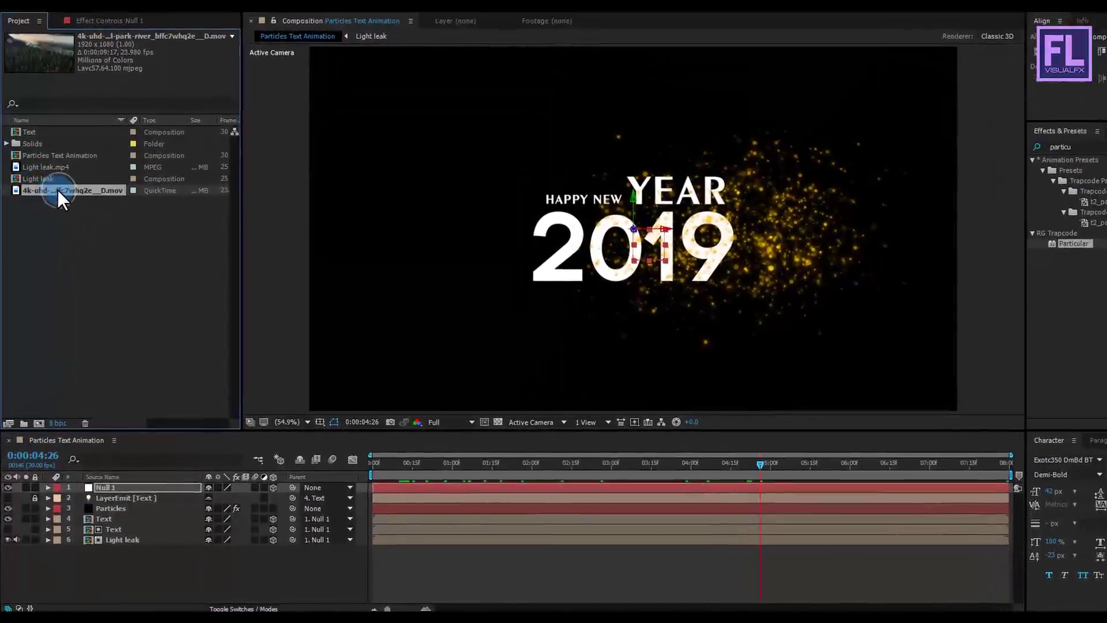
{"action": "left_click_drag", "start_coordinate": [58, 189], "coordinate": [144, 549]}
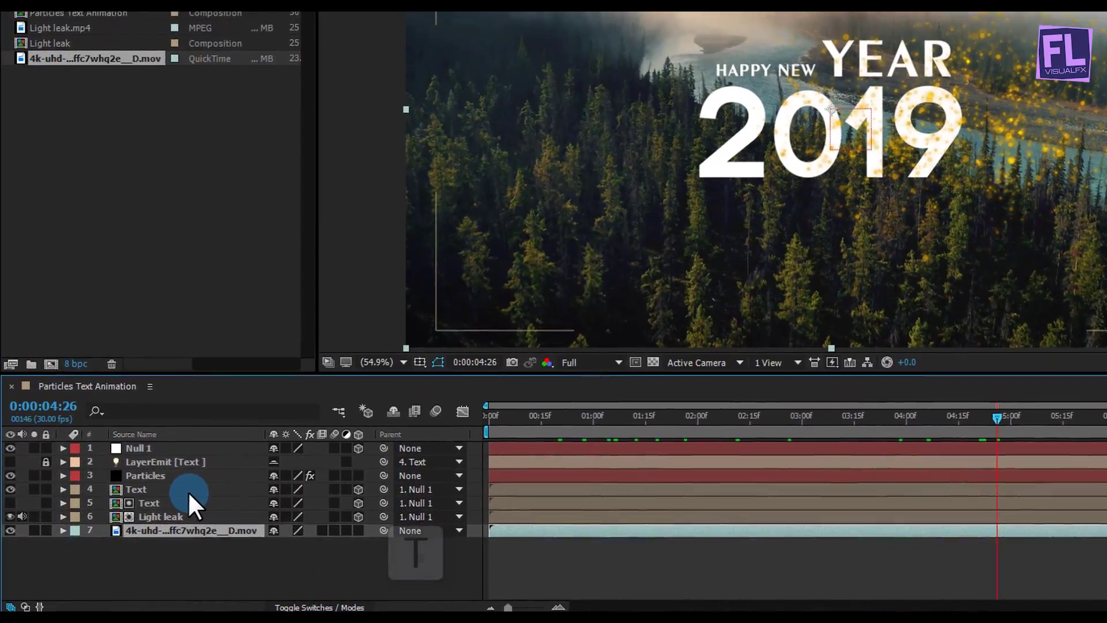
Set the landscape footage layer's Opacity to 70% and collapse the layer
{"action": "key", "text": "t"}
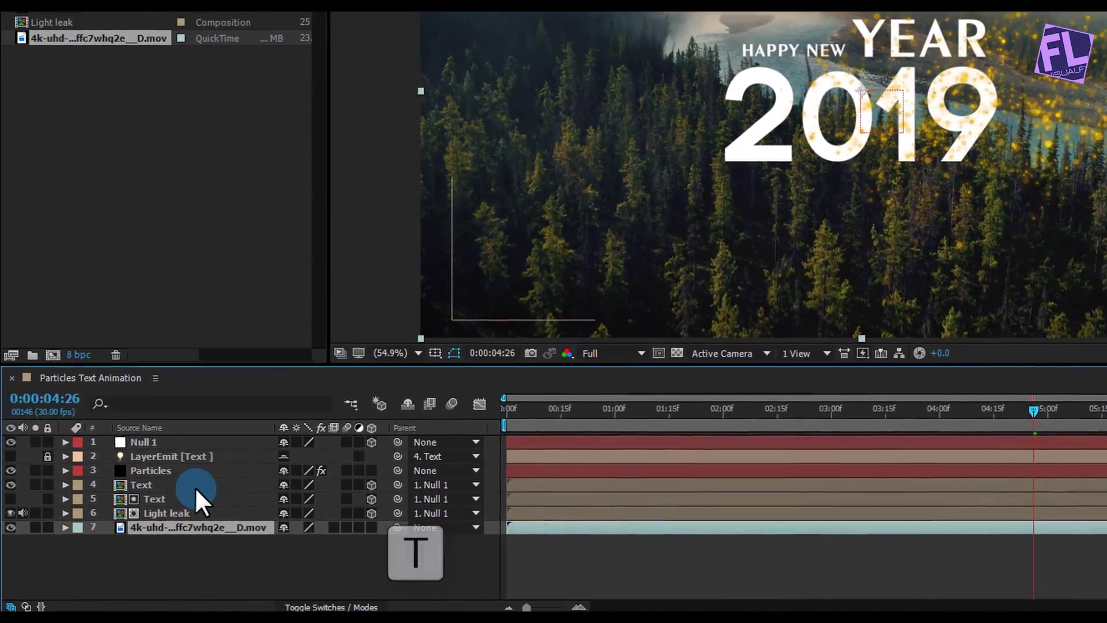
{"action": "left_click", "coordinate": [302, 539]}
{"action": "type", "text": "70"}
{"action": "key", "text": "Return"}
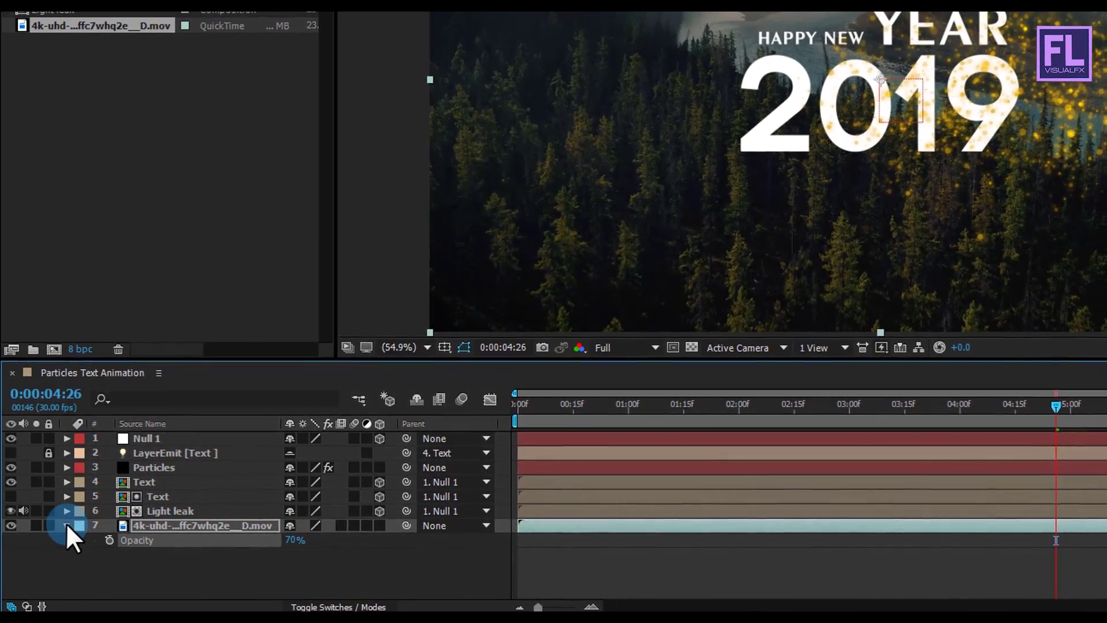
{"action": "left_click", "coordinate": [66, 525]}
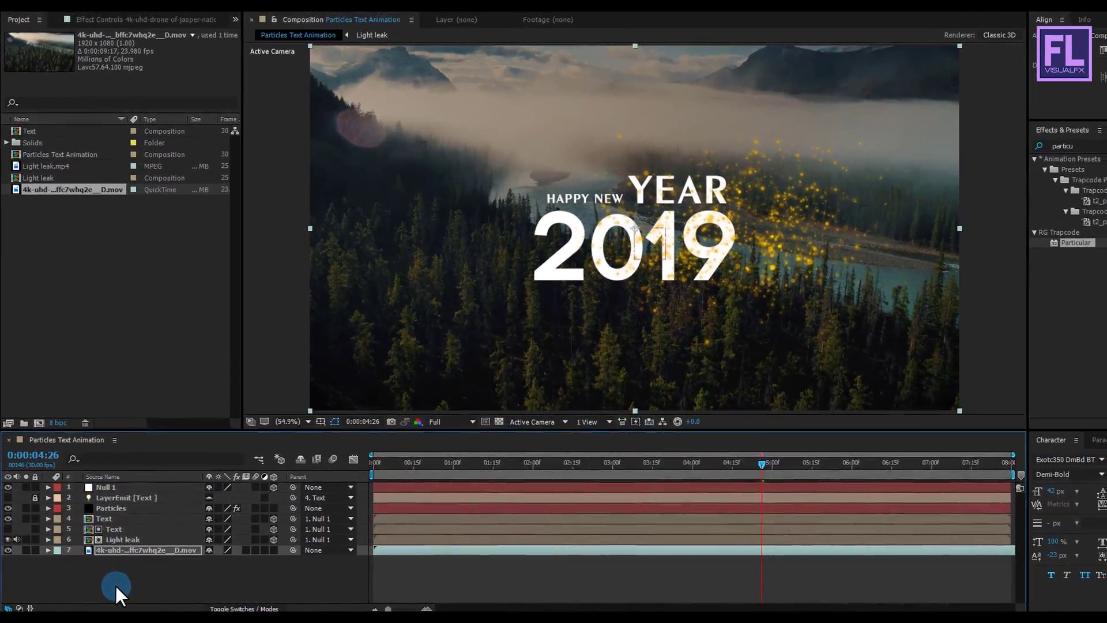
Create a black 1920 x 1080 px solid named Film Bar and move it above all other layers
{"action": "right_click", "coordinate": [130, 582]}
{"action": "mouse_move", "coordinate": [191, 474]}
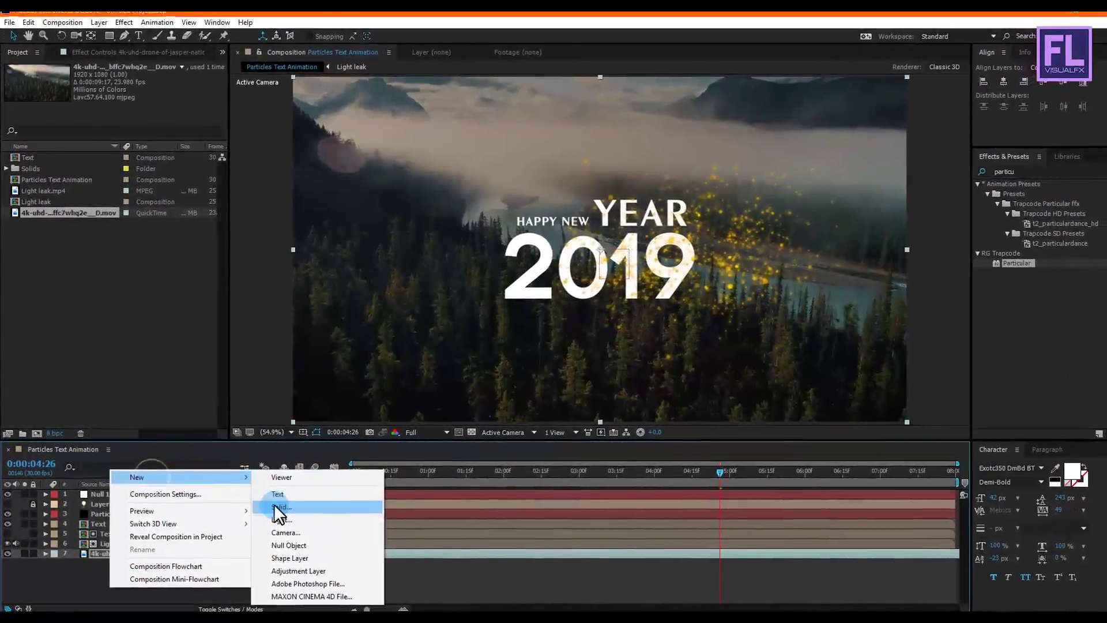
{"action": "left_click", "coordinate": [275, 505]}
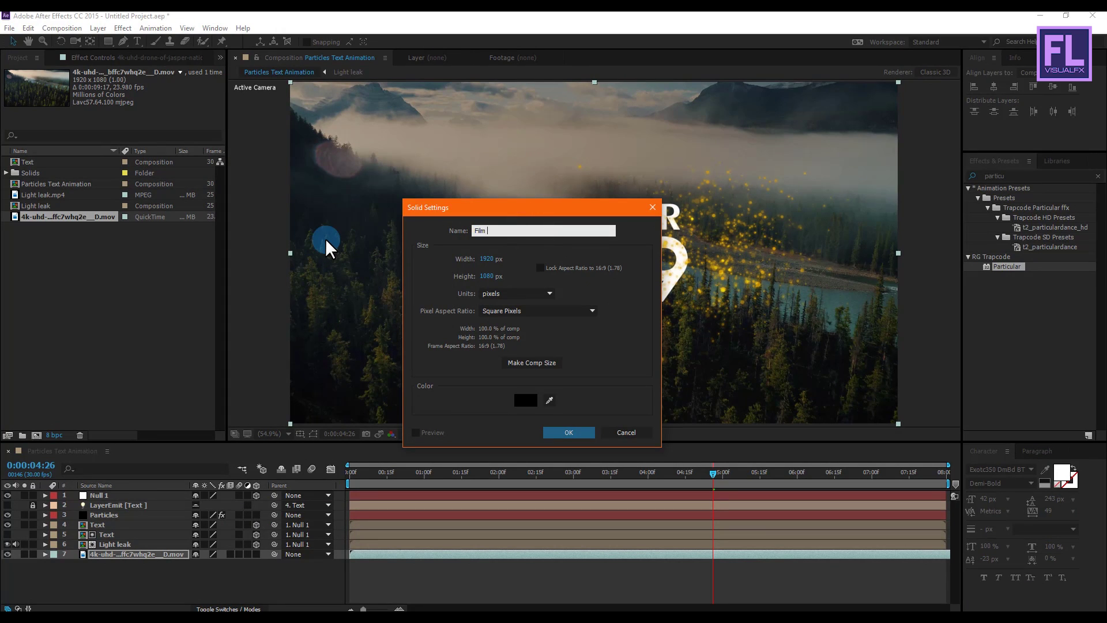
{"action": "key", "text": "Return"}
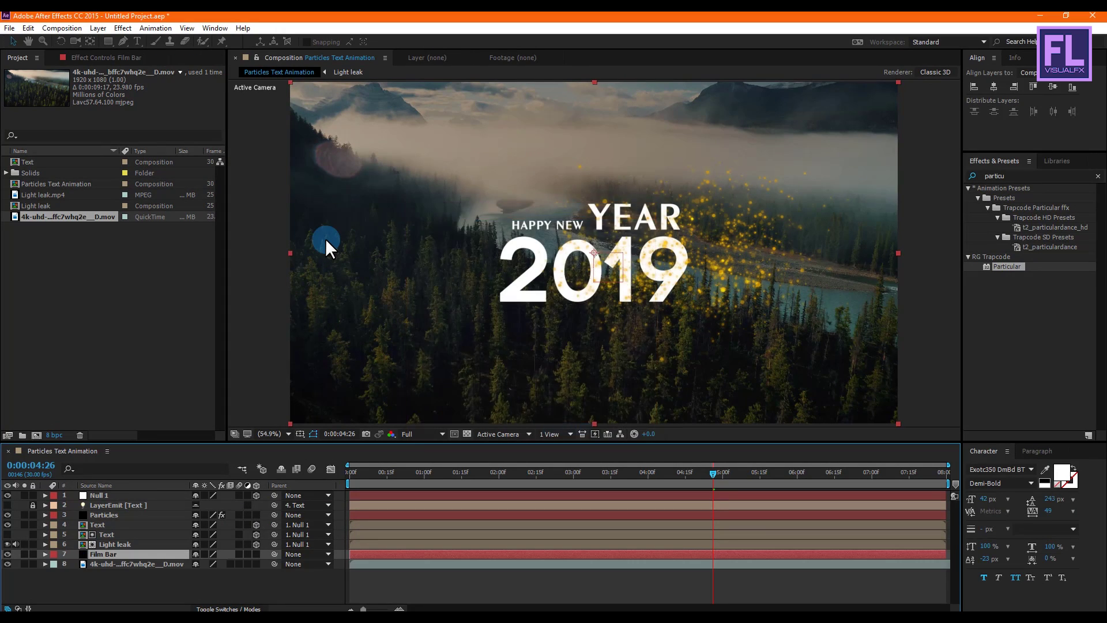
{"action": "left_click_drag", "start_coordinate": [113, 545], "coordinate": [141, 496]}
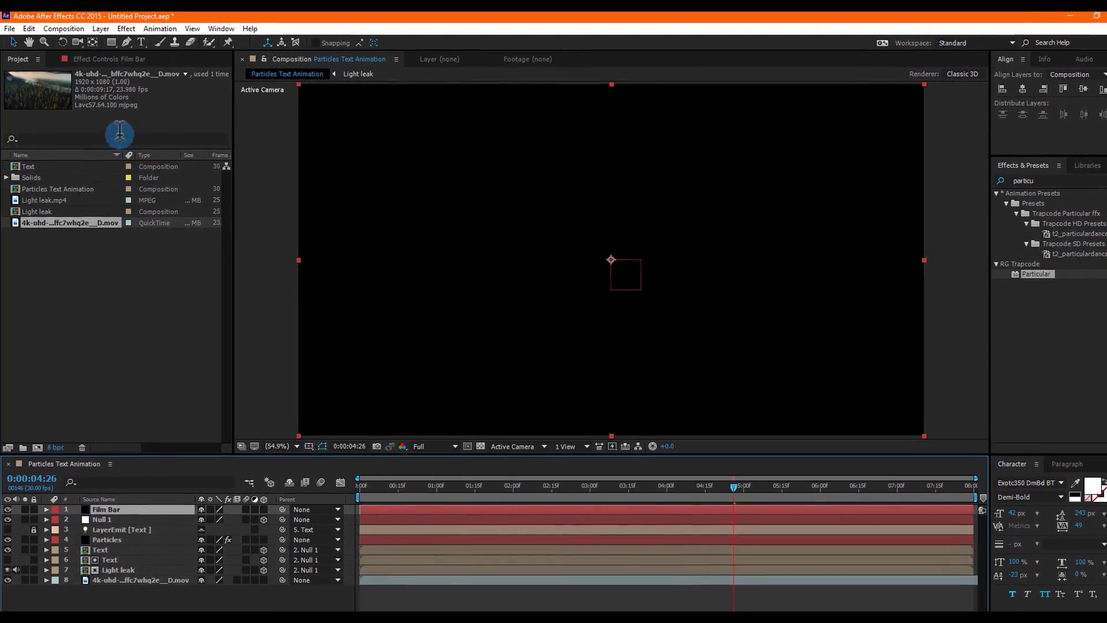
Add a full-frame rectangular mask to Film Bar, pull in its upper and lower edges, invert it, and collapse the layer
{"action": "double_click", "coordinate": [108, 41]}
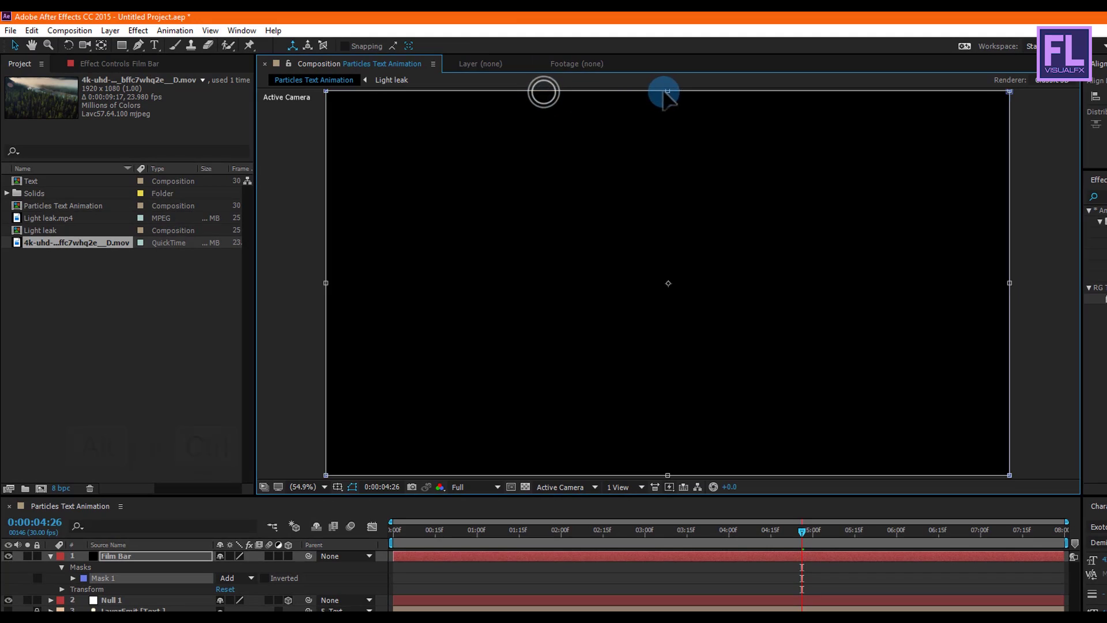
{"action": "left_click_drag", "start_coordinate": [669, 89], "coordinate": [672, 138]}
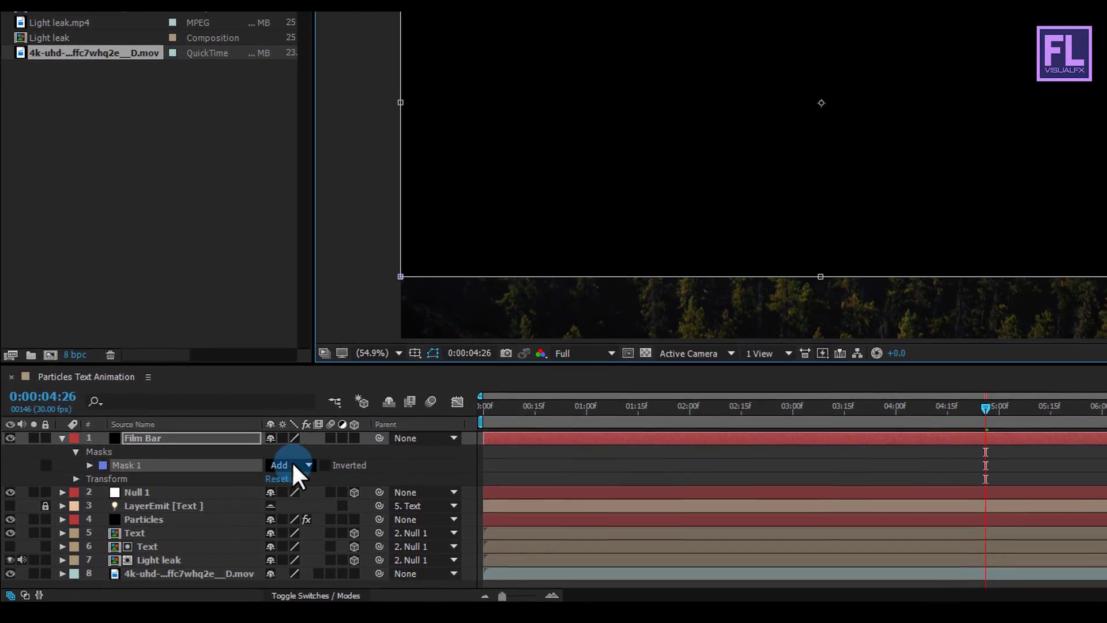
{"action": "left_click", "coordinate": [291, 528]}
{"action": "left_click", "coordinate": [290, 451]}
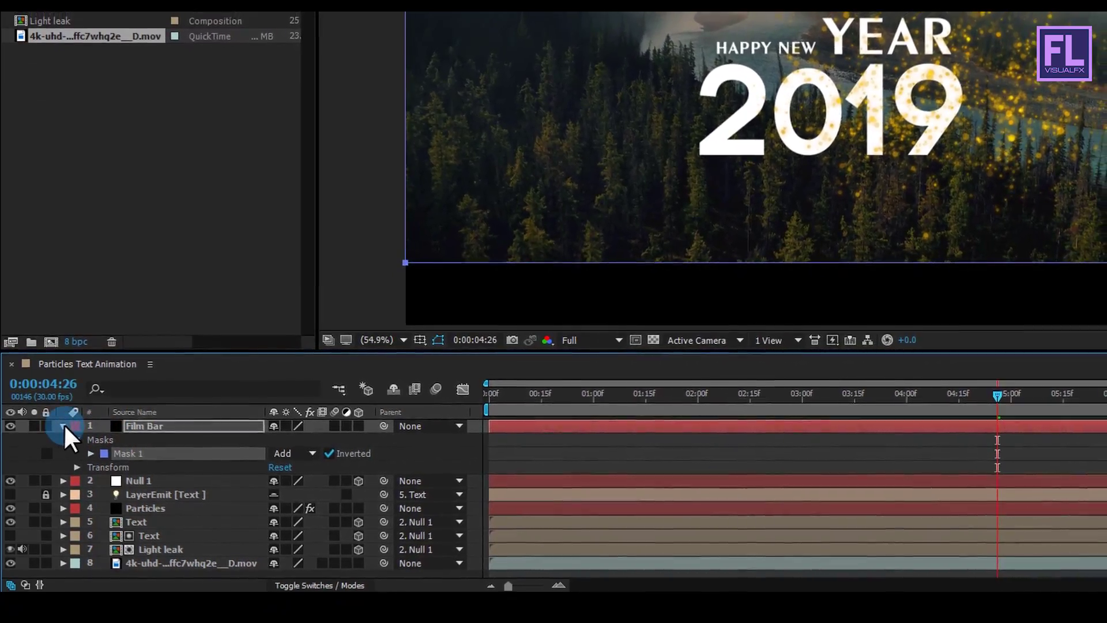
{"action": "left_click", "coordinate": [64, 423]}
Preview the composition from 0:00:00:00 to check the title, background and film bars
{"action": "left_click_drag", "start_coordinate": [570, 397], "coordinate": [505, 399]}
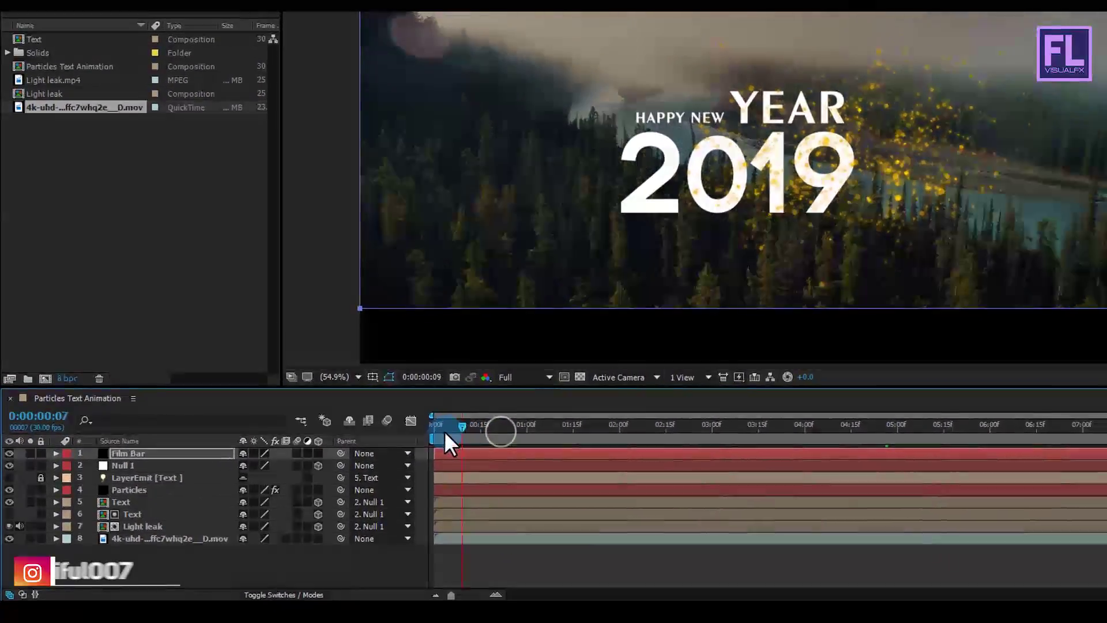
{"action": "left_click_drag", "start_coordinate": [445, 435], "coordinate": [433, 433]}
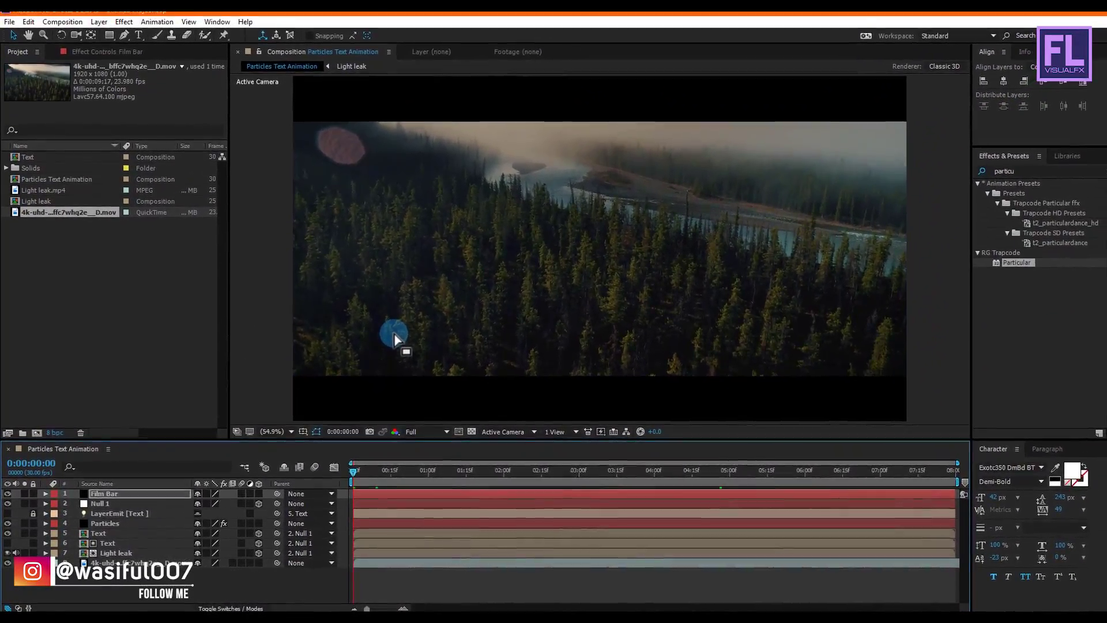
{"action": "key", "text": "space"}
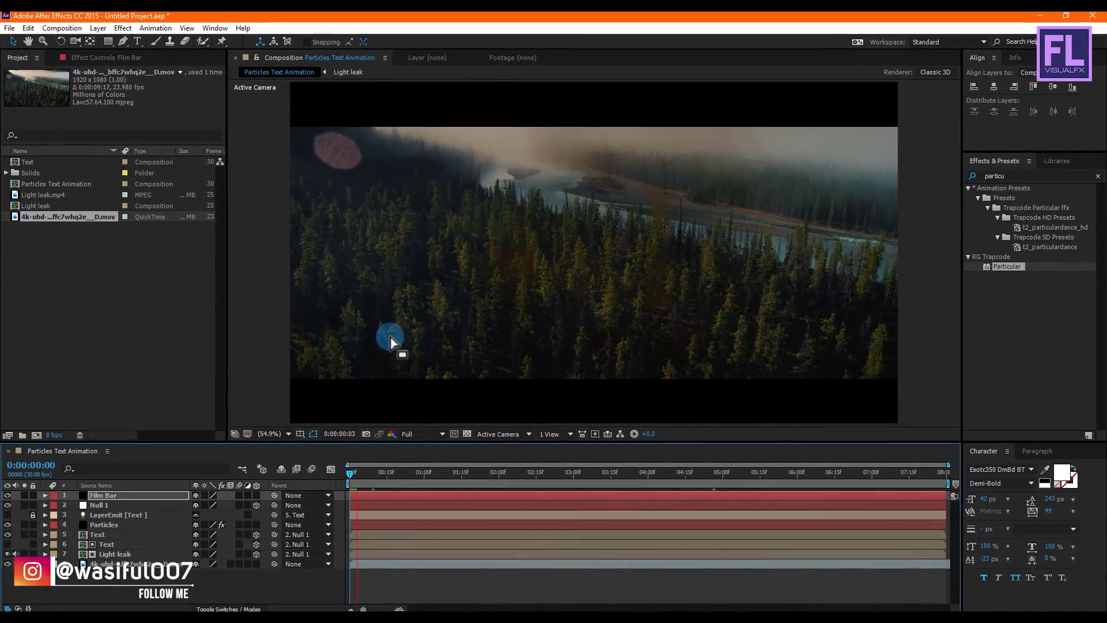